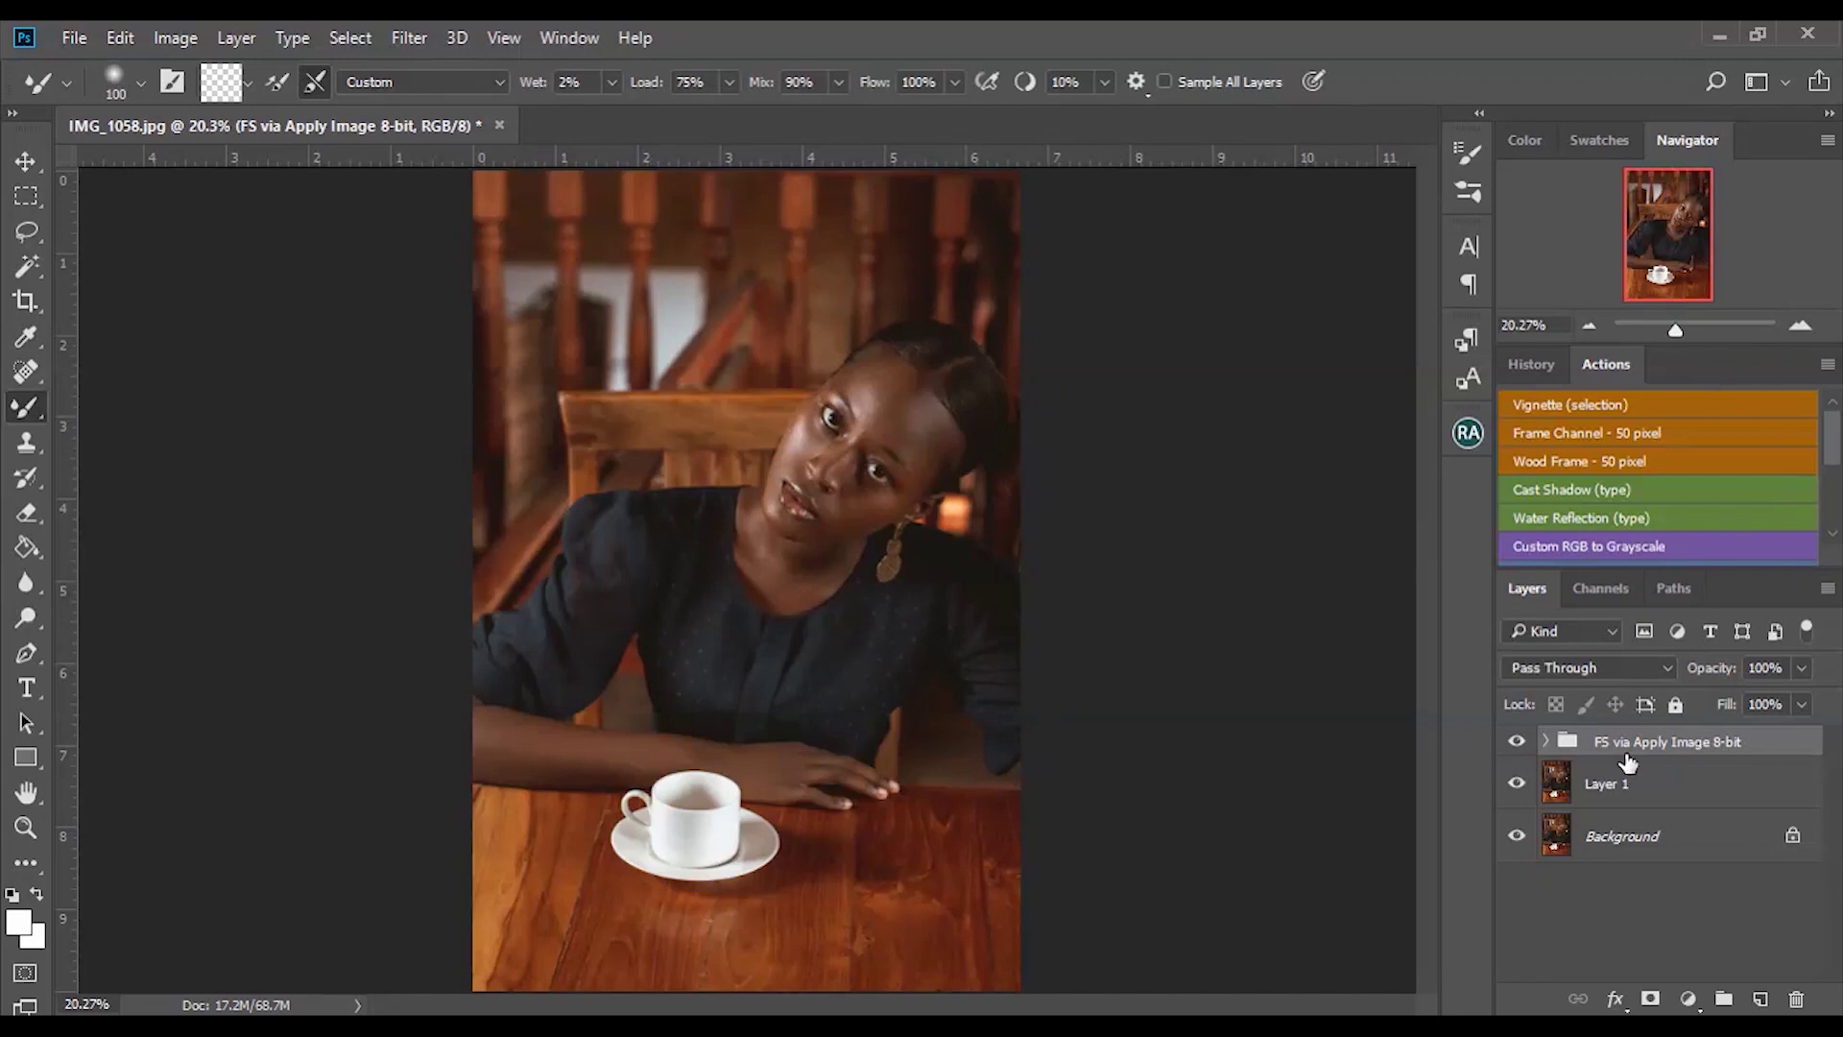
# Compare the portrait with and without the frequency separation group.
pyautogui.rightClick(1520, 741)
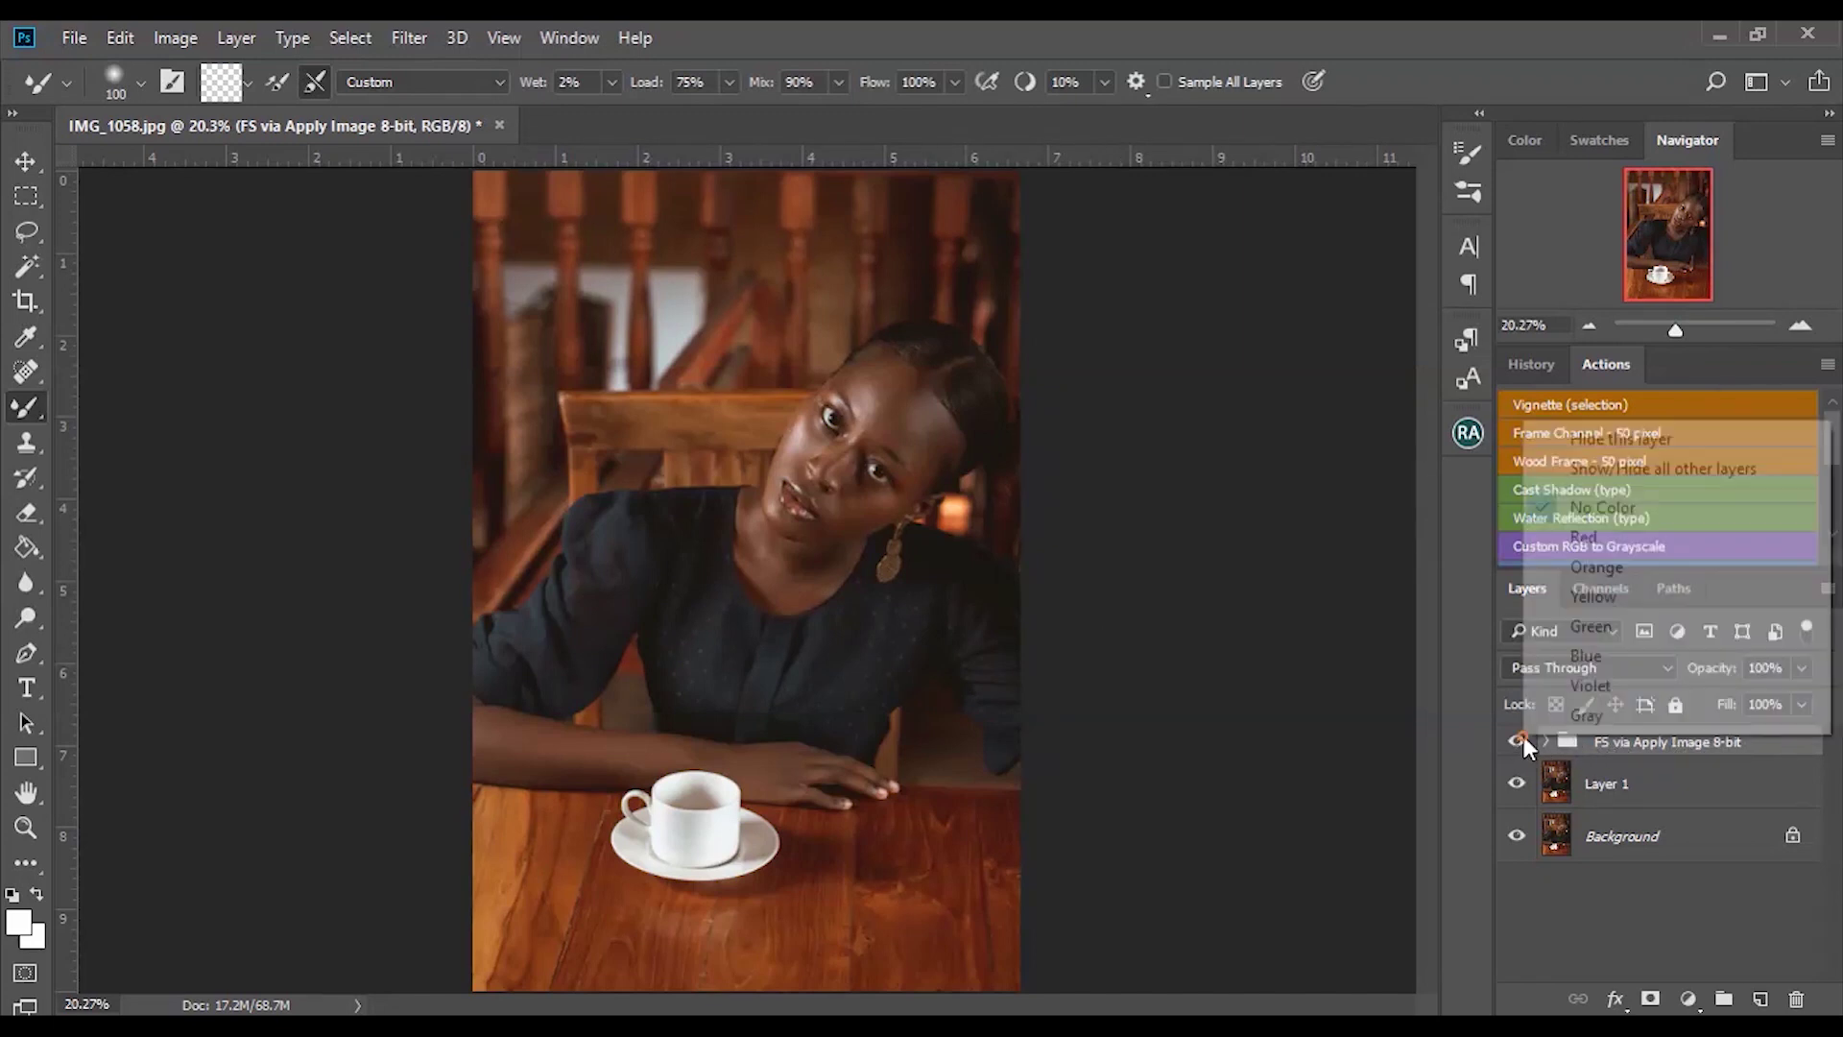
pyautogui.press('Escape')
pyautogui.click(1520, 741)
pyautogui.click(1519, 741)
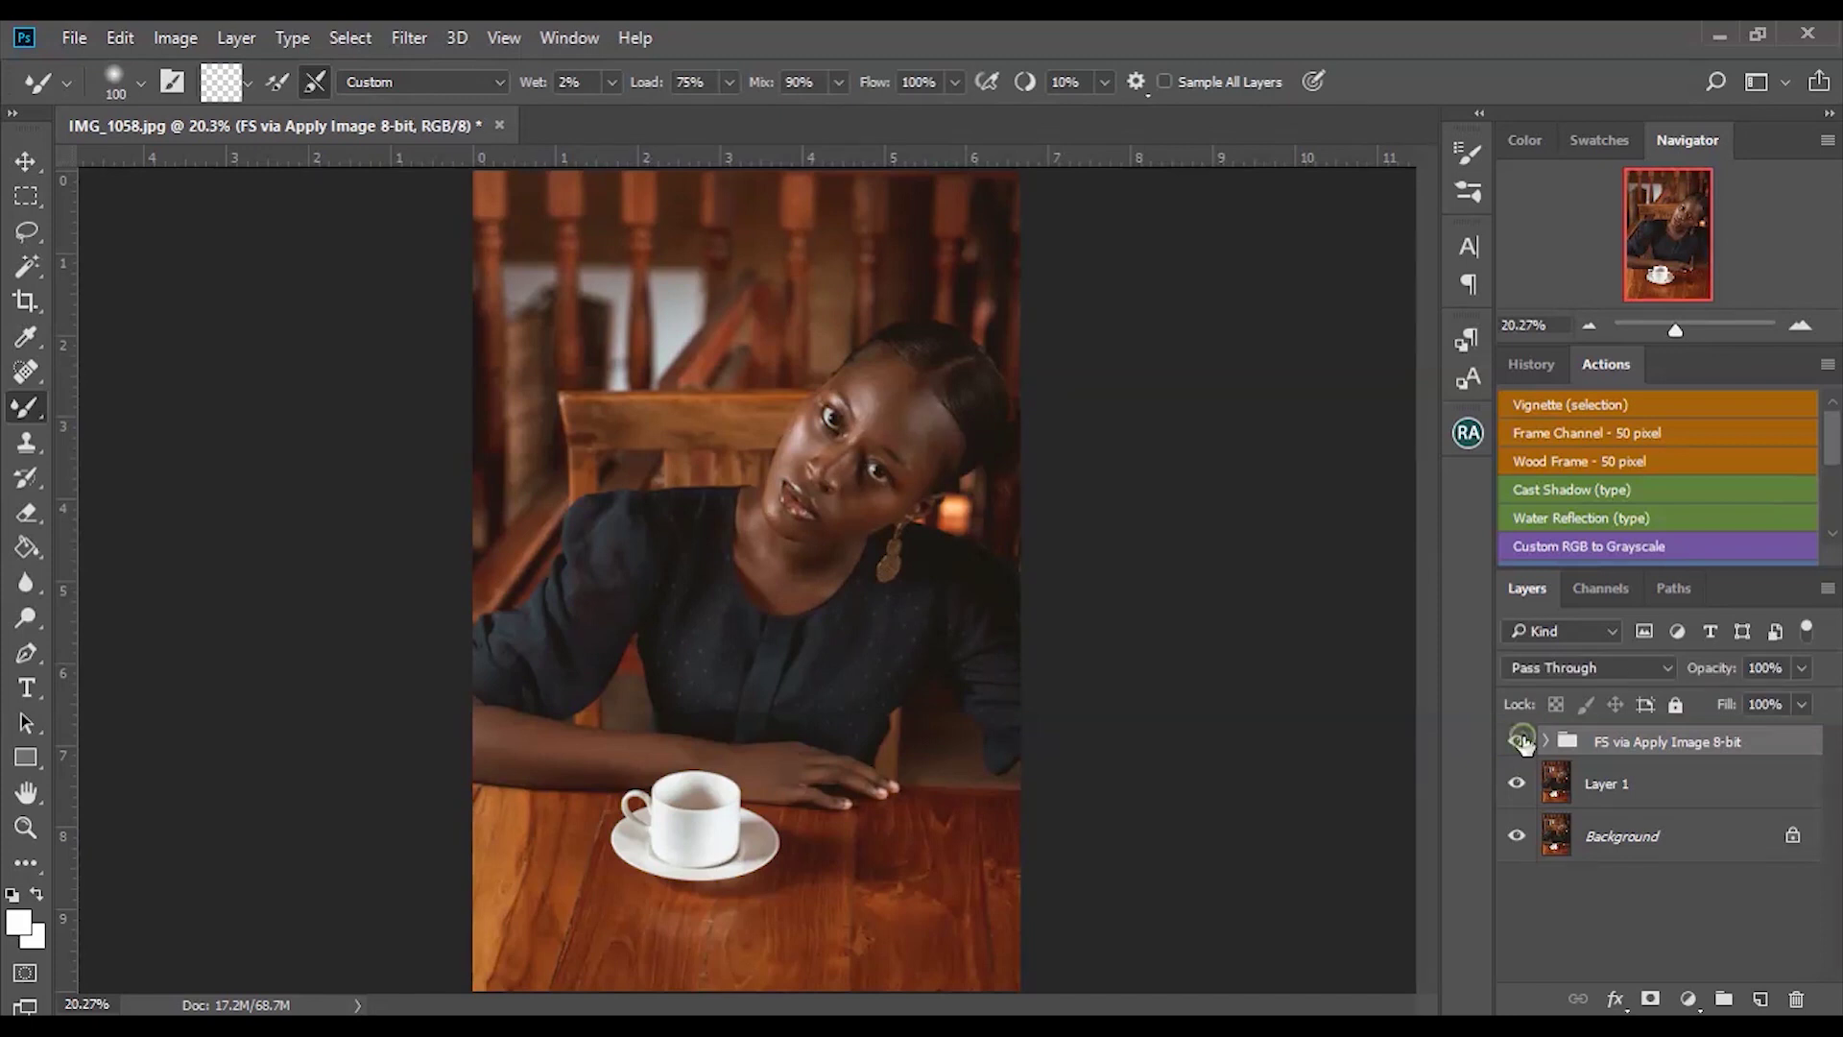
# Add a Dodge - Brighten curve group with a black mask using the Beauty Retouch Dodge action.
pyautogui.click(1464, 437)
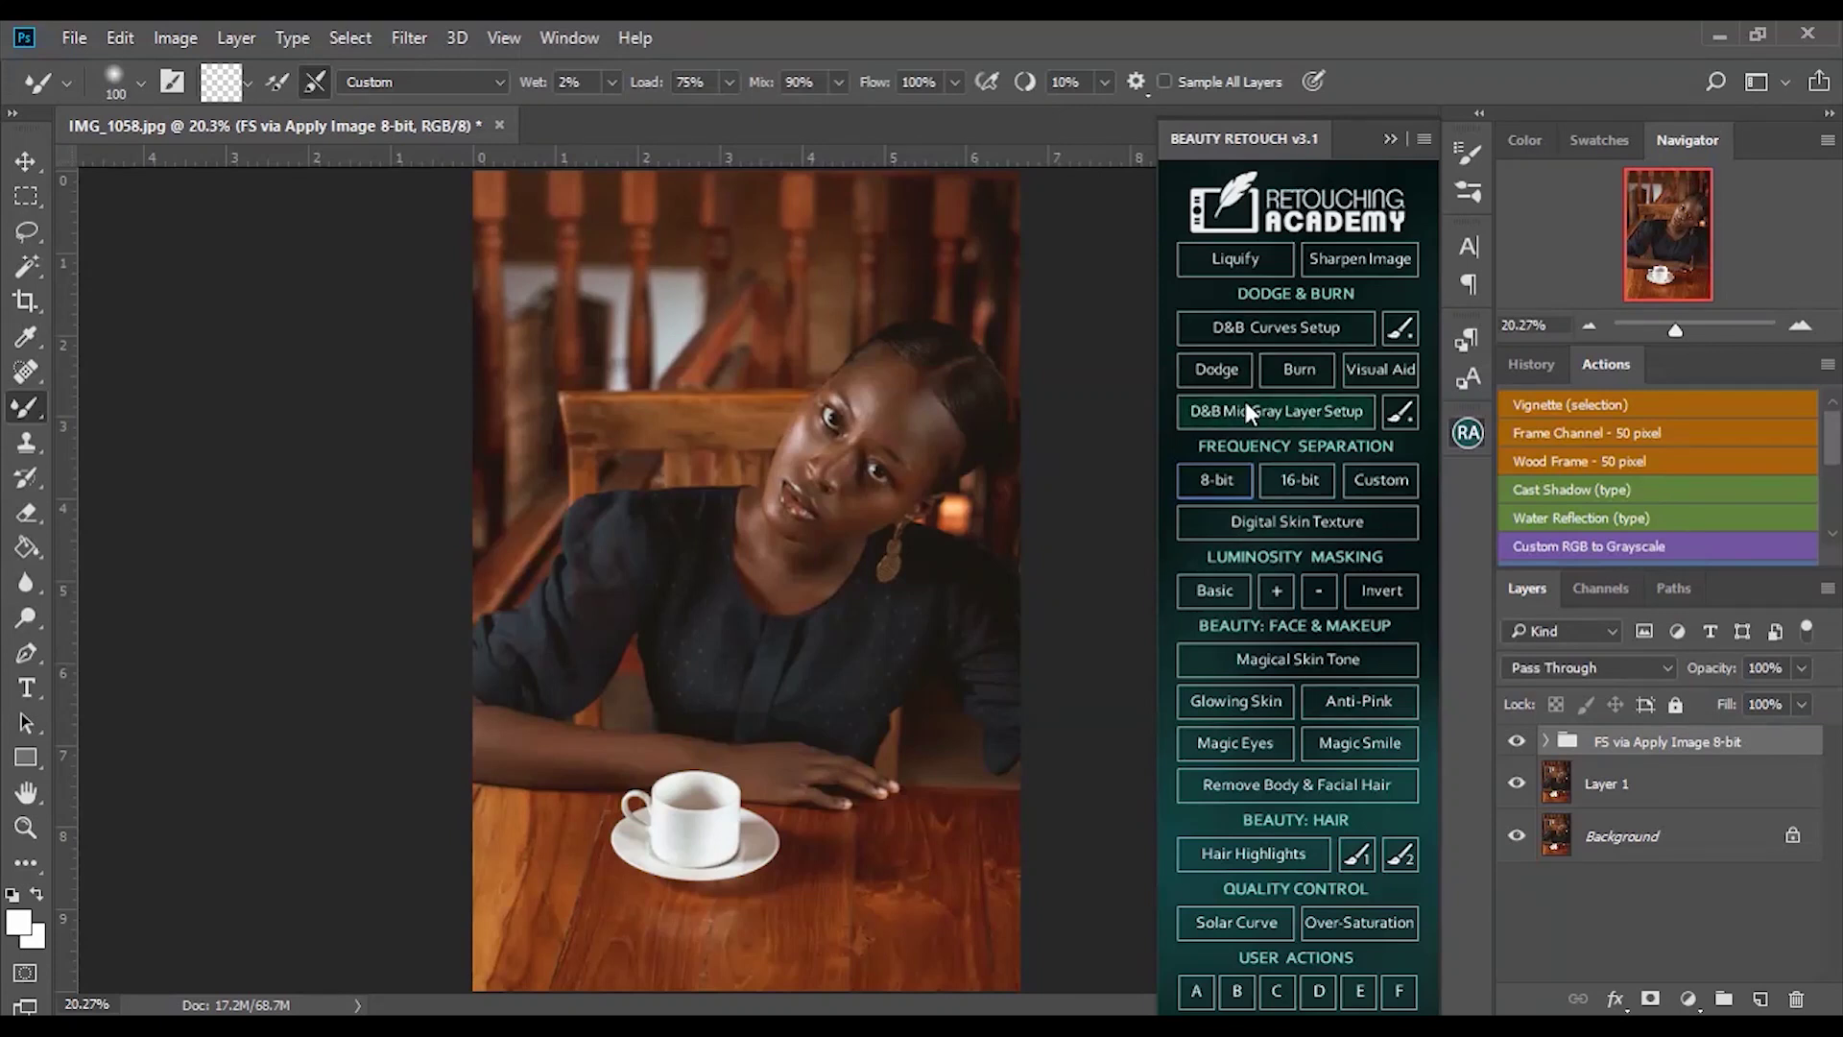
pyautogui.click(1223, 365)
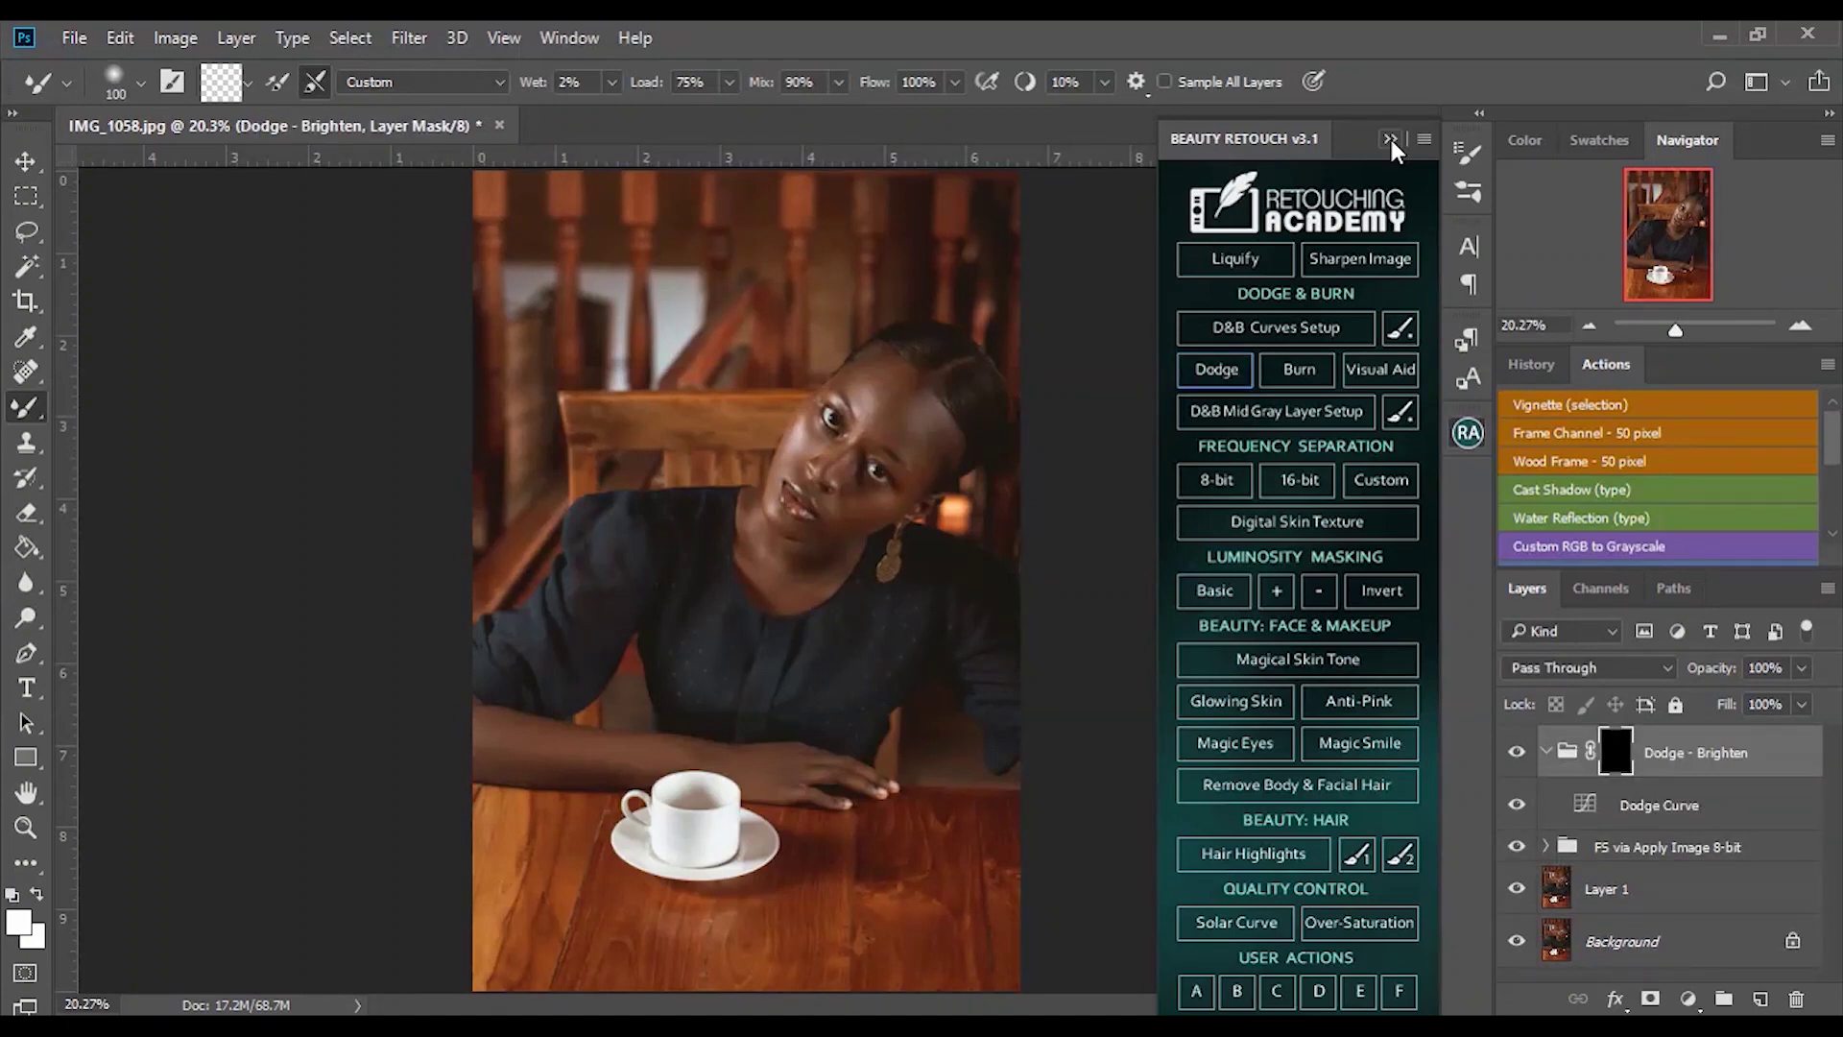
pyautogui.click(1390, 140)
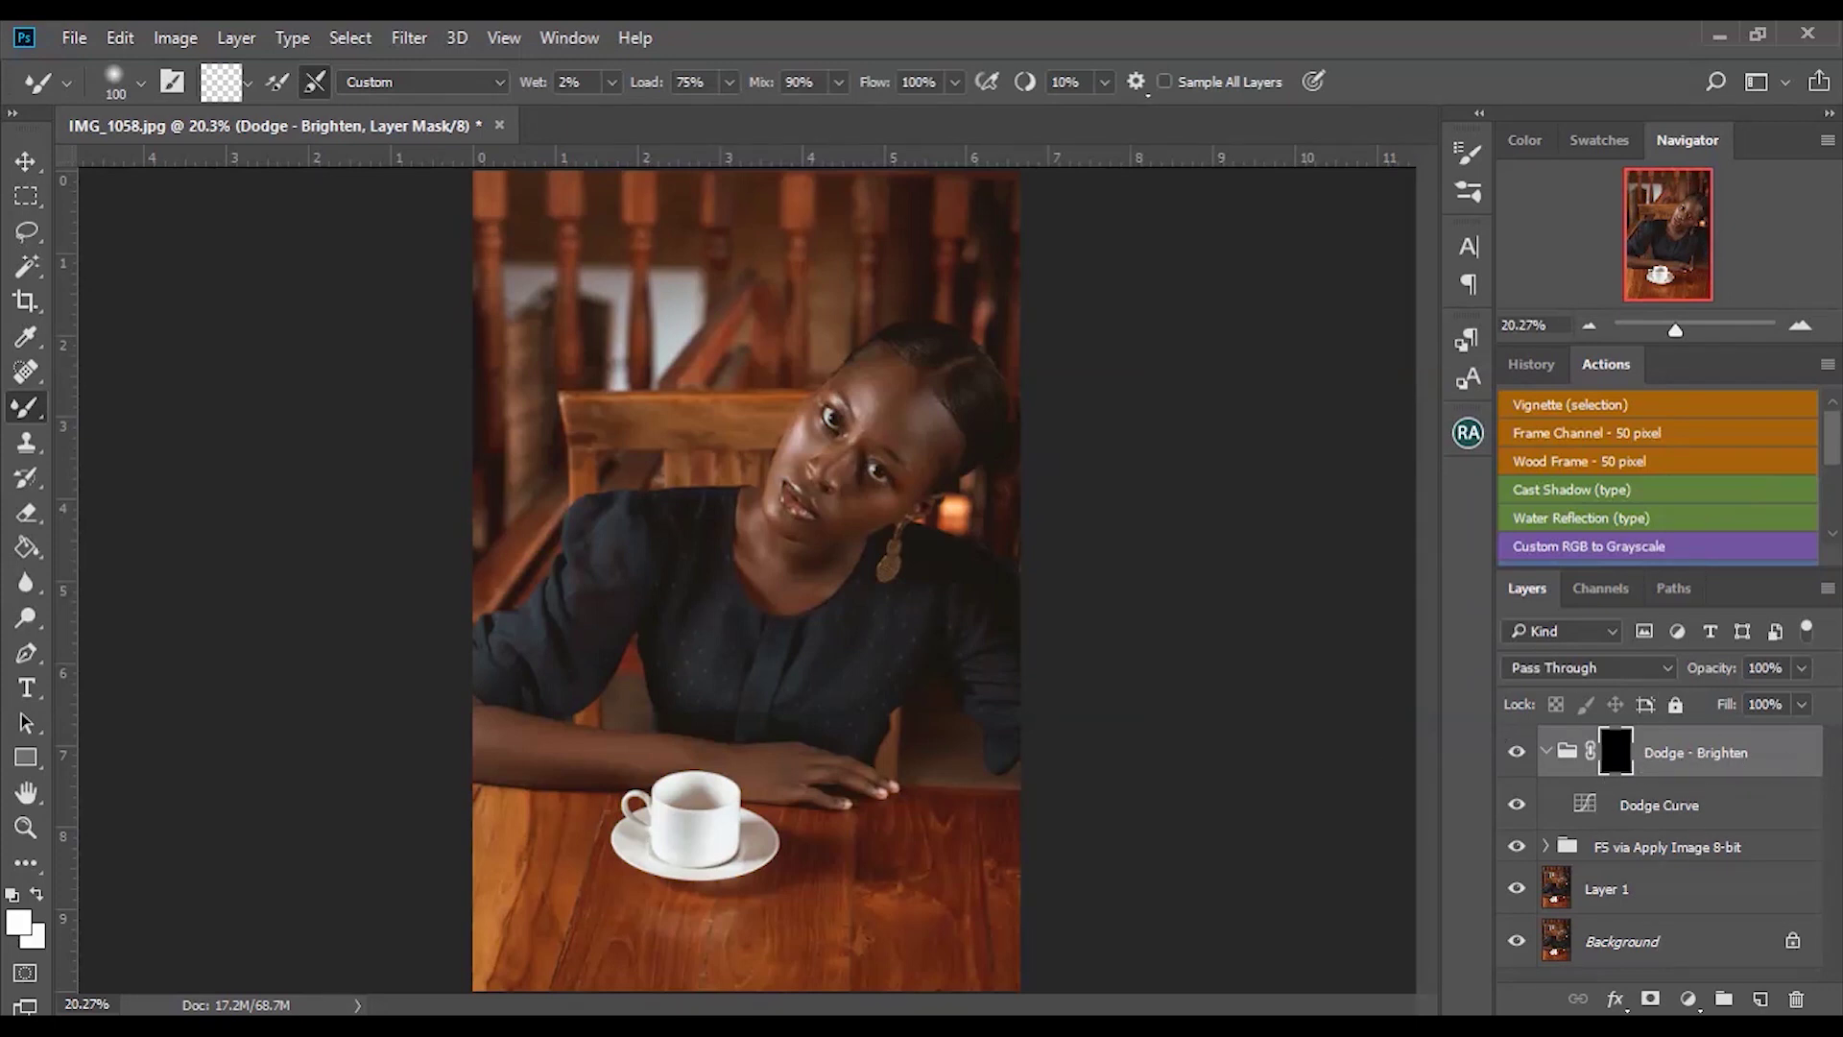
# Add a Black & White adjustment layer with default settings and place it above the Dodge - Brighten group.
pyautogui.moveTo(1677, 331); pyautogui.dragTo(1692, 336)
pyautogui.moveTo(1428, 603)
pyautogui.mouseDown()
pyautogui.moveTo(1431, 502)
pyautogui.moveTo(1437, 518)
pyautogui.mouseUp()
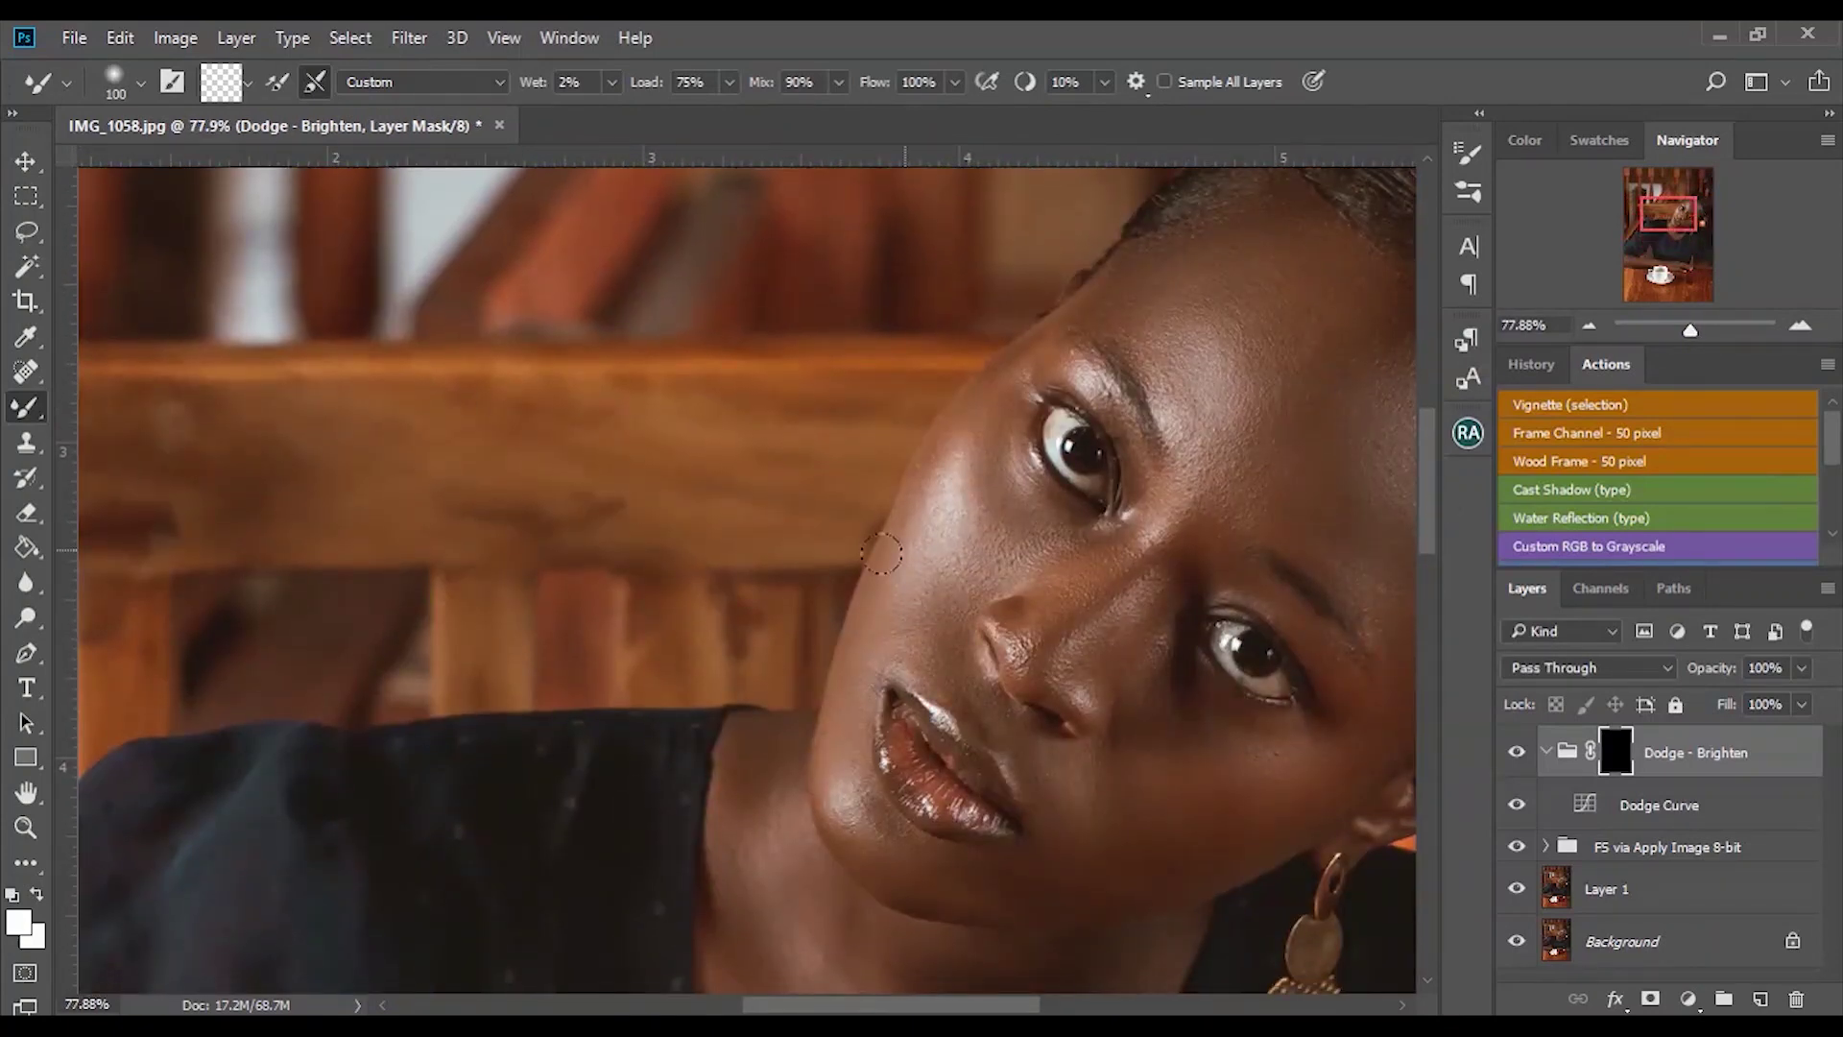
pyautogui.hotkey('ctrl', '0')
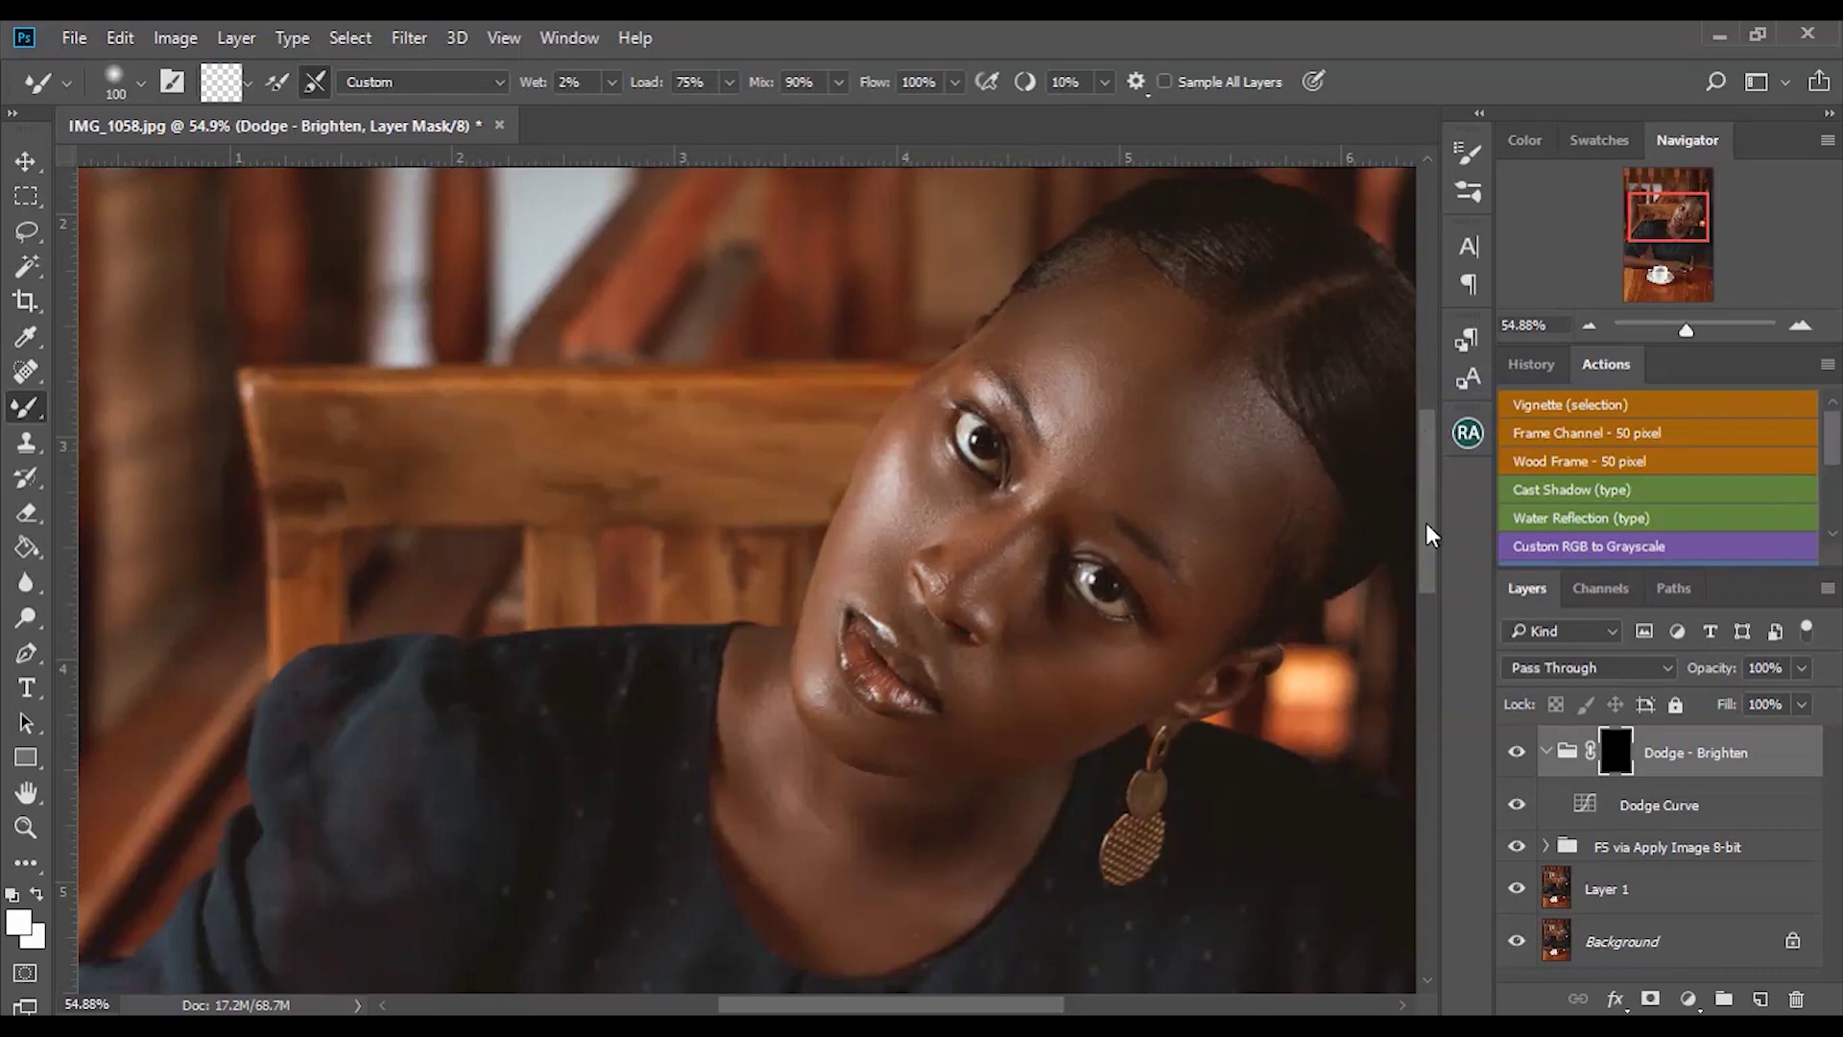
pyautogui.hotkey('ctrl', '0')
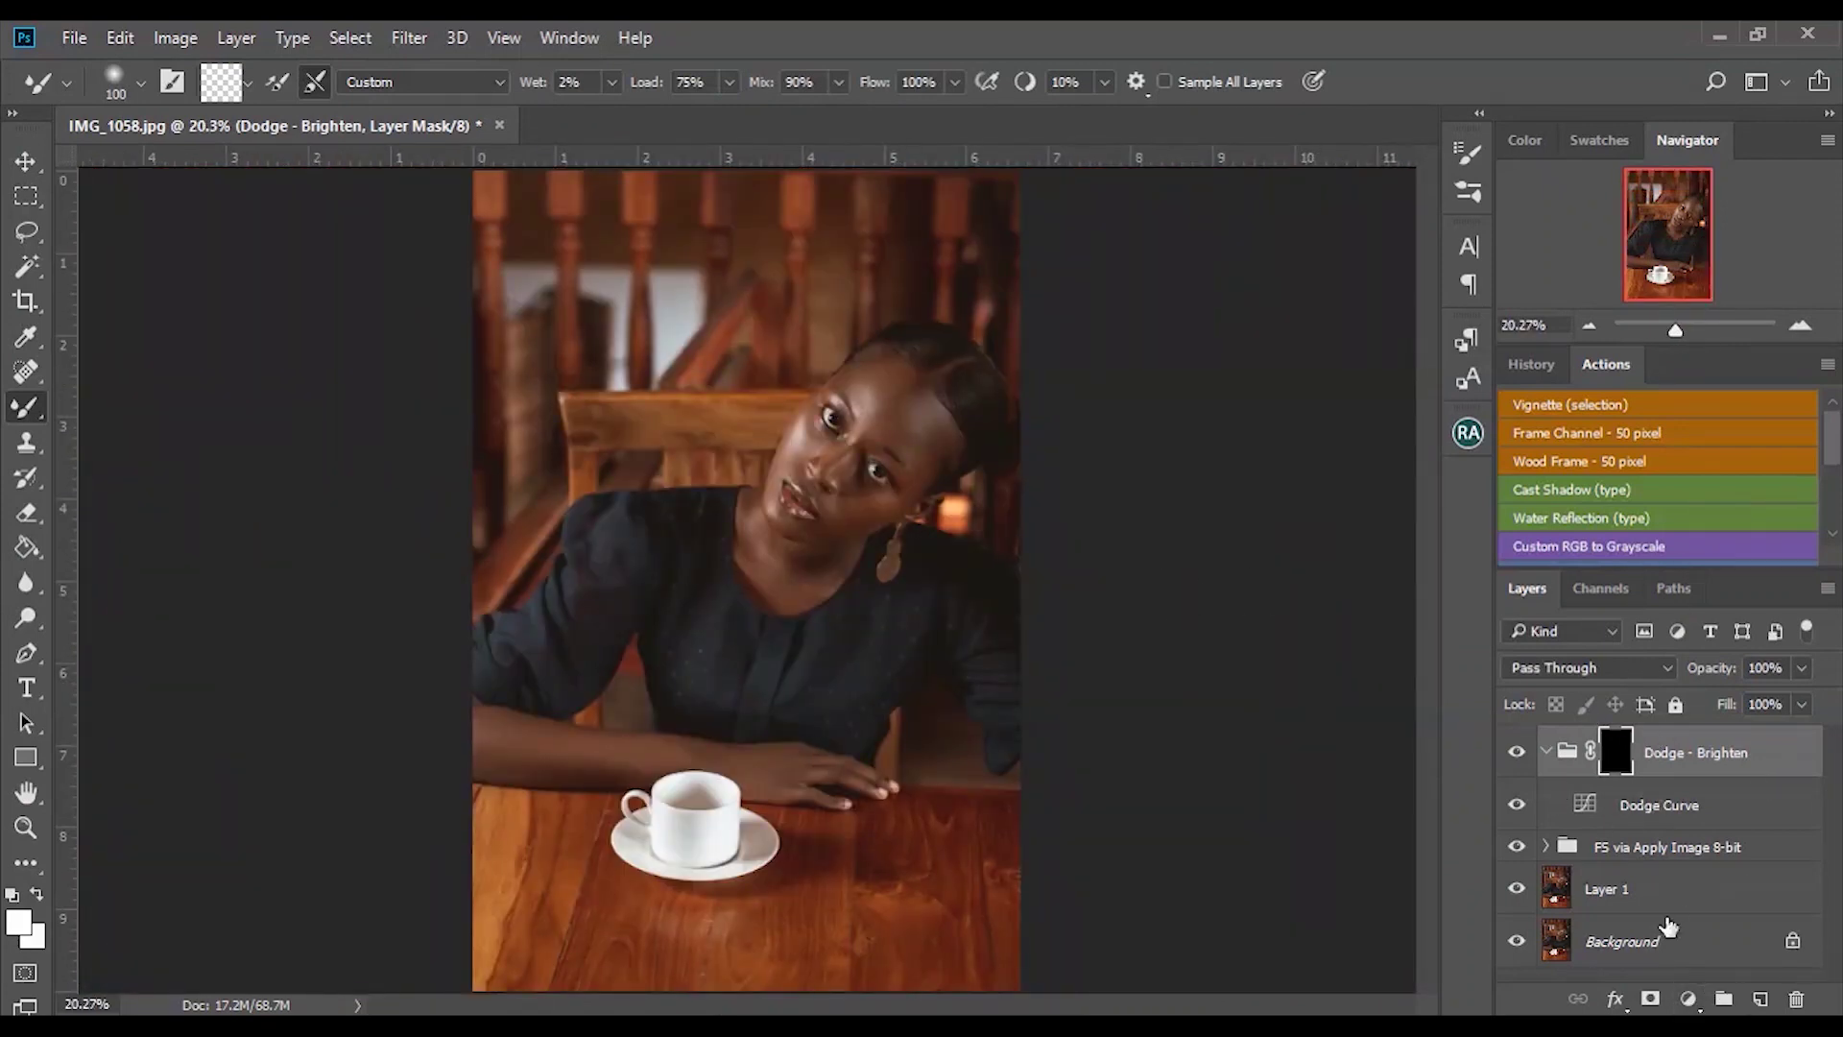
pyautogui.click(1688, 1000)
pyautogui.click(1707, 735)
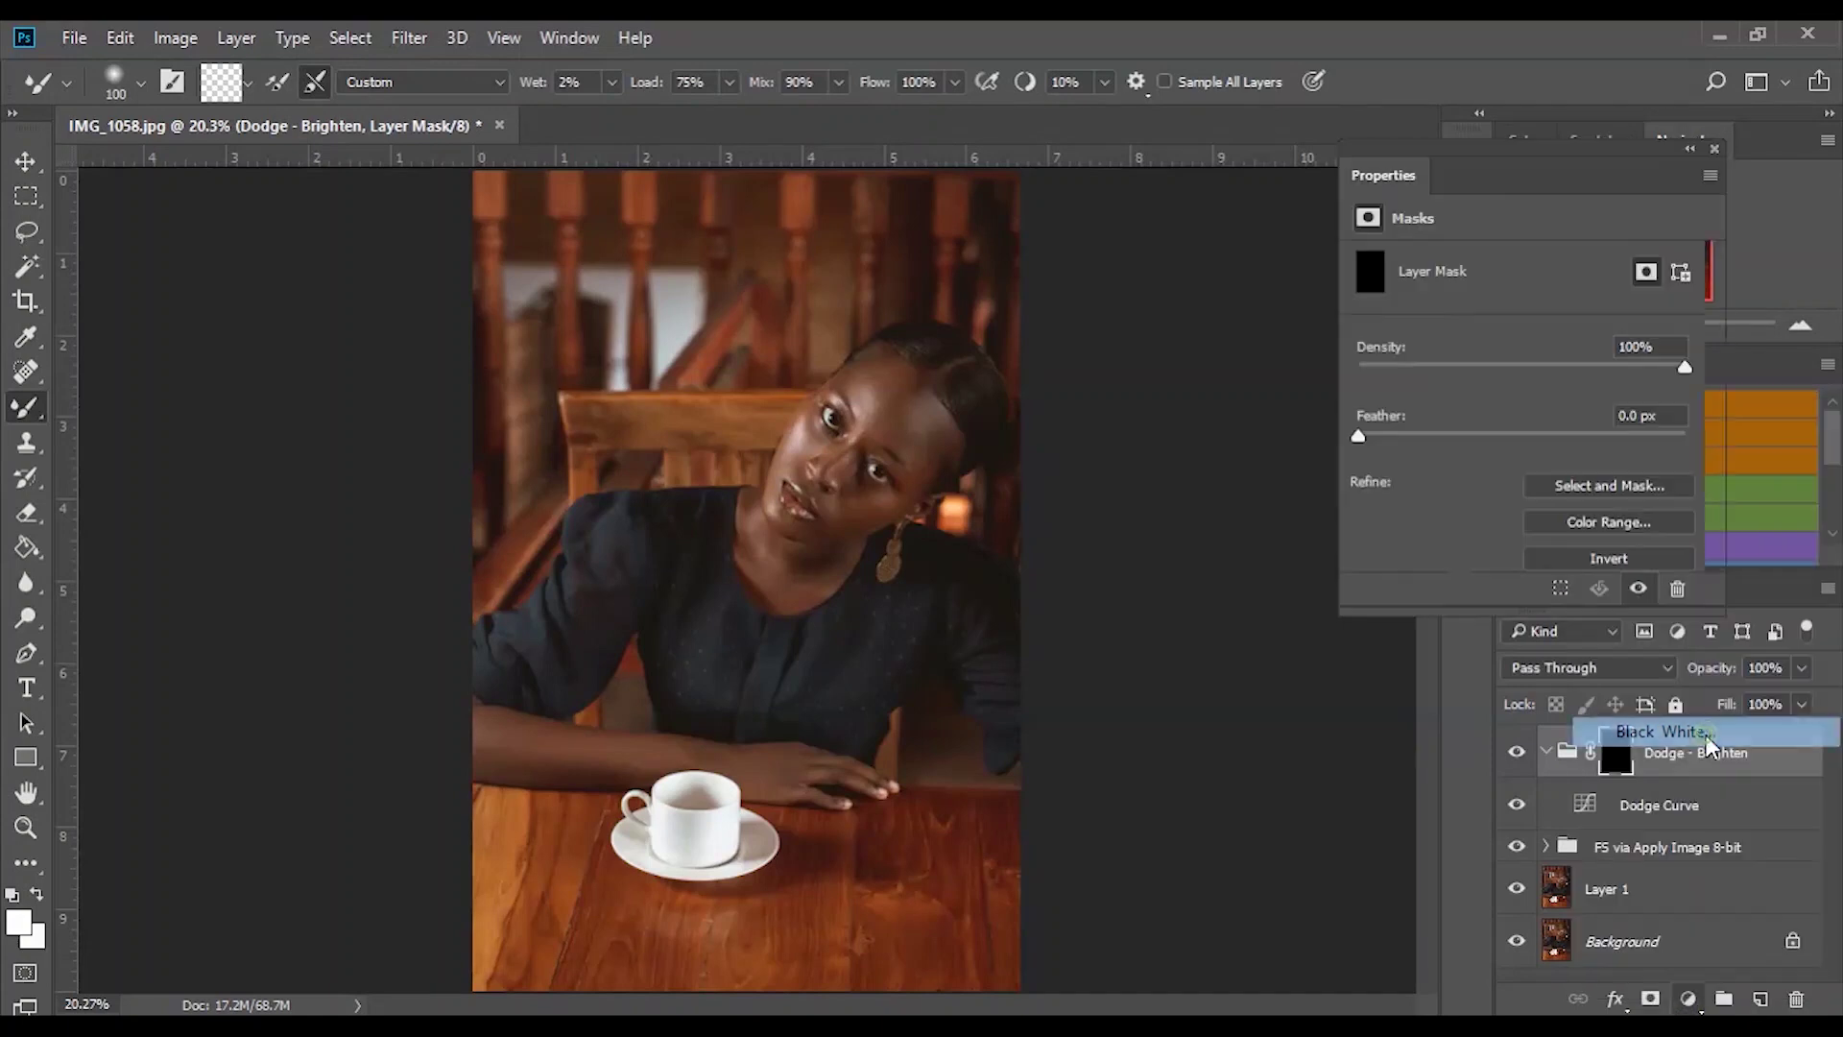
pyautogui.moveTo(1727, 808)
pyautogui.mouseDown()
pyautogui.moveTo(1720, 711)
pyautogui.moveTo(1726, 730)
pyautogui.mouseUp()
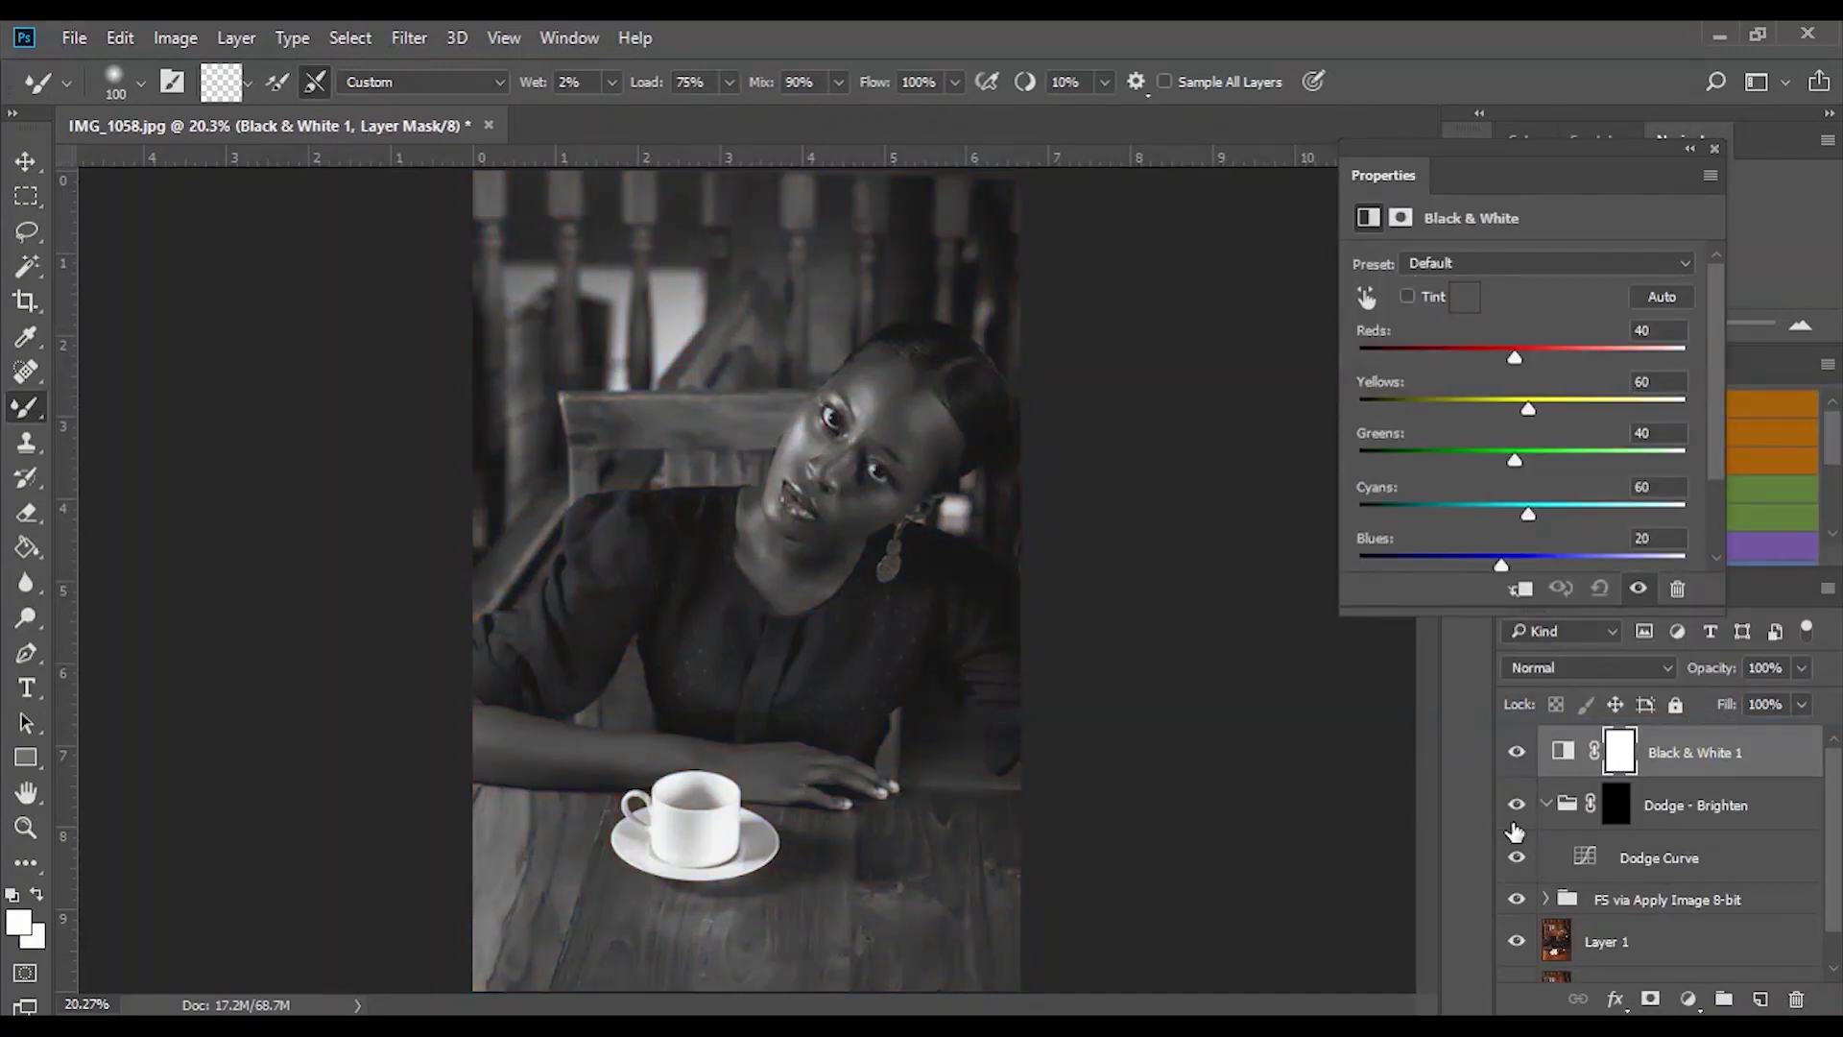
pyautogui.click(1712, 150)
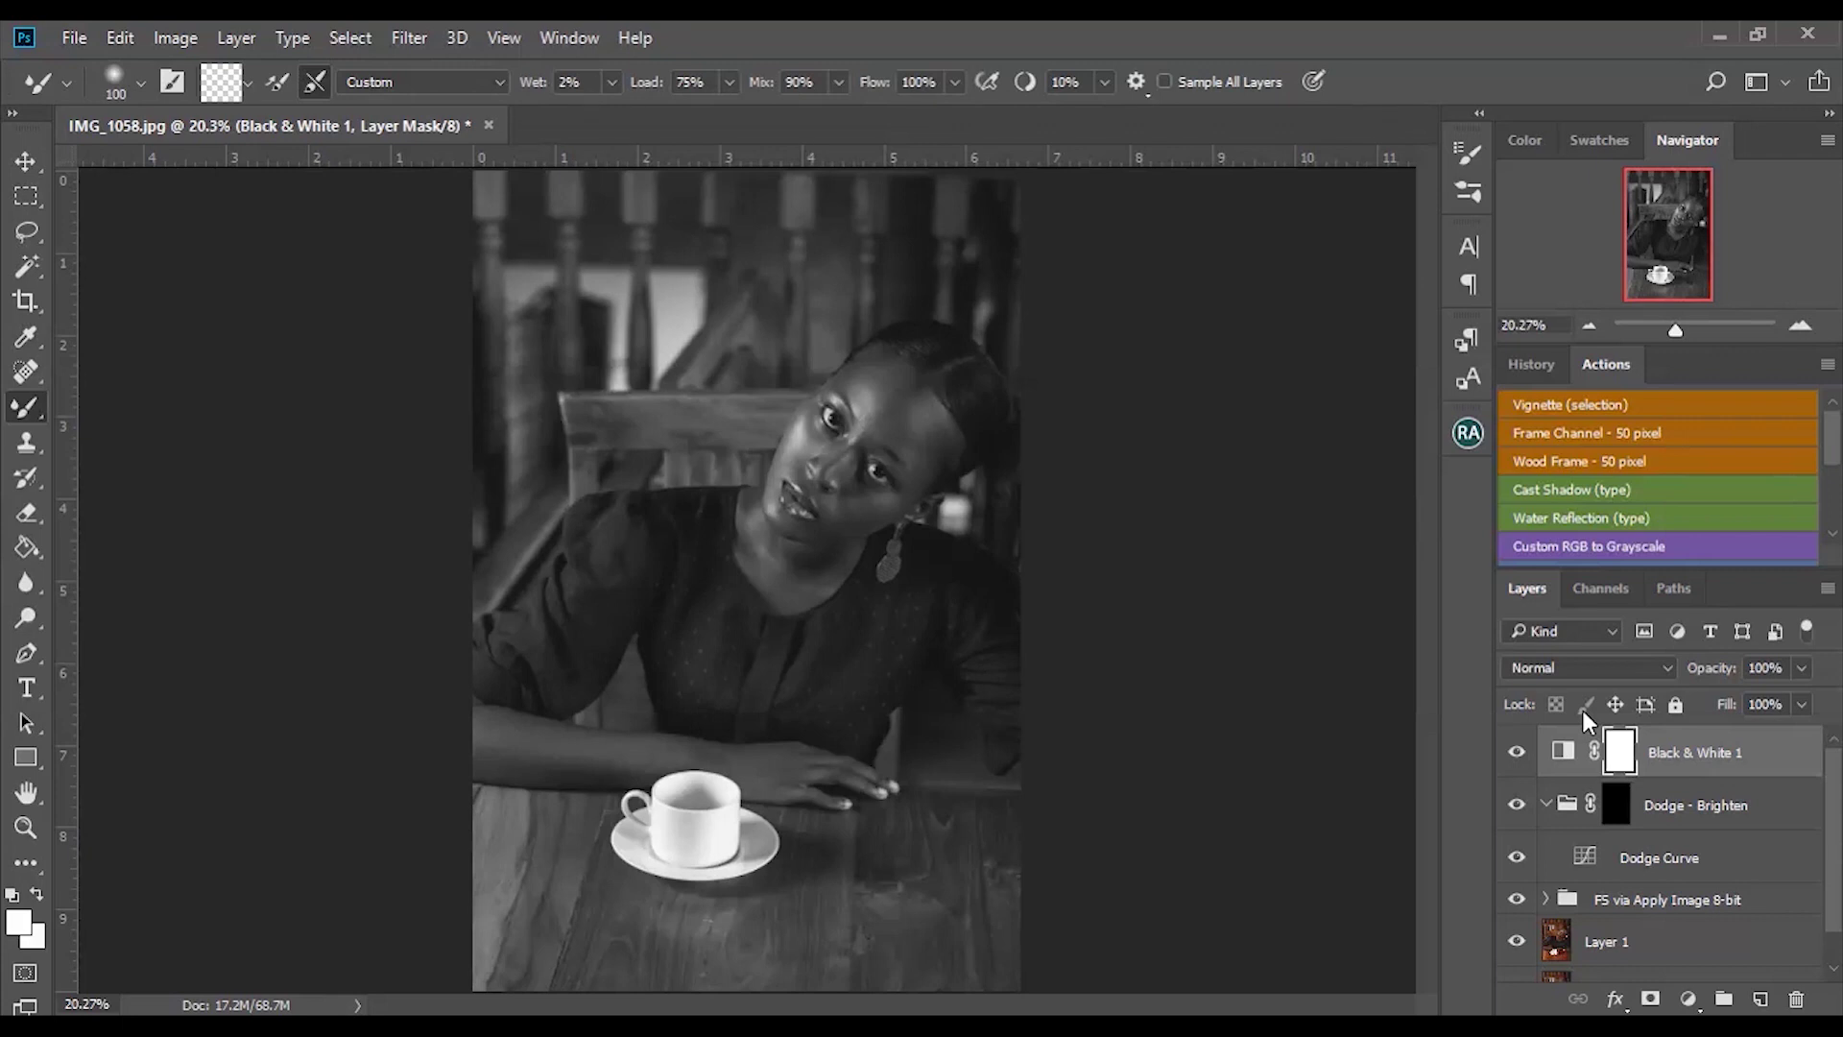
# Make the Dodge - Brighten group active and switch from the Mixer Brush to the regular Brush tool.
pyautogui.moveTo(1676, 330); pyautogui.dragTo(1696, 329)
pyautogui.moveTo(1424, 533); pyautogui.dragTo(1431, 463)
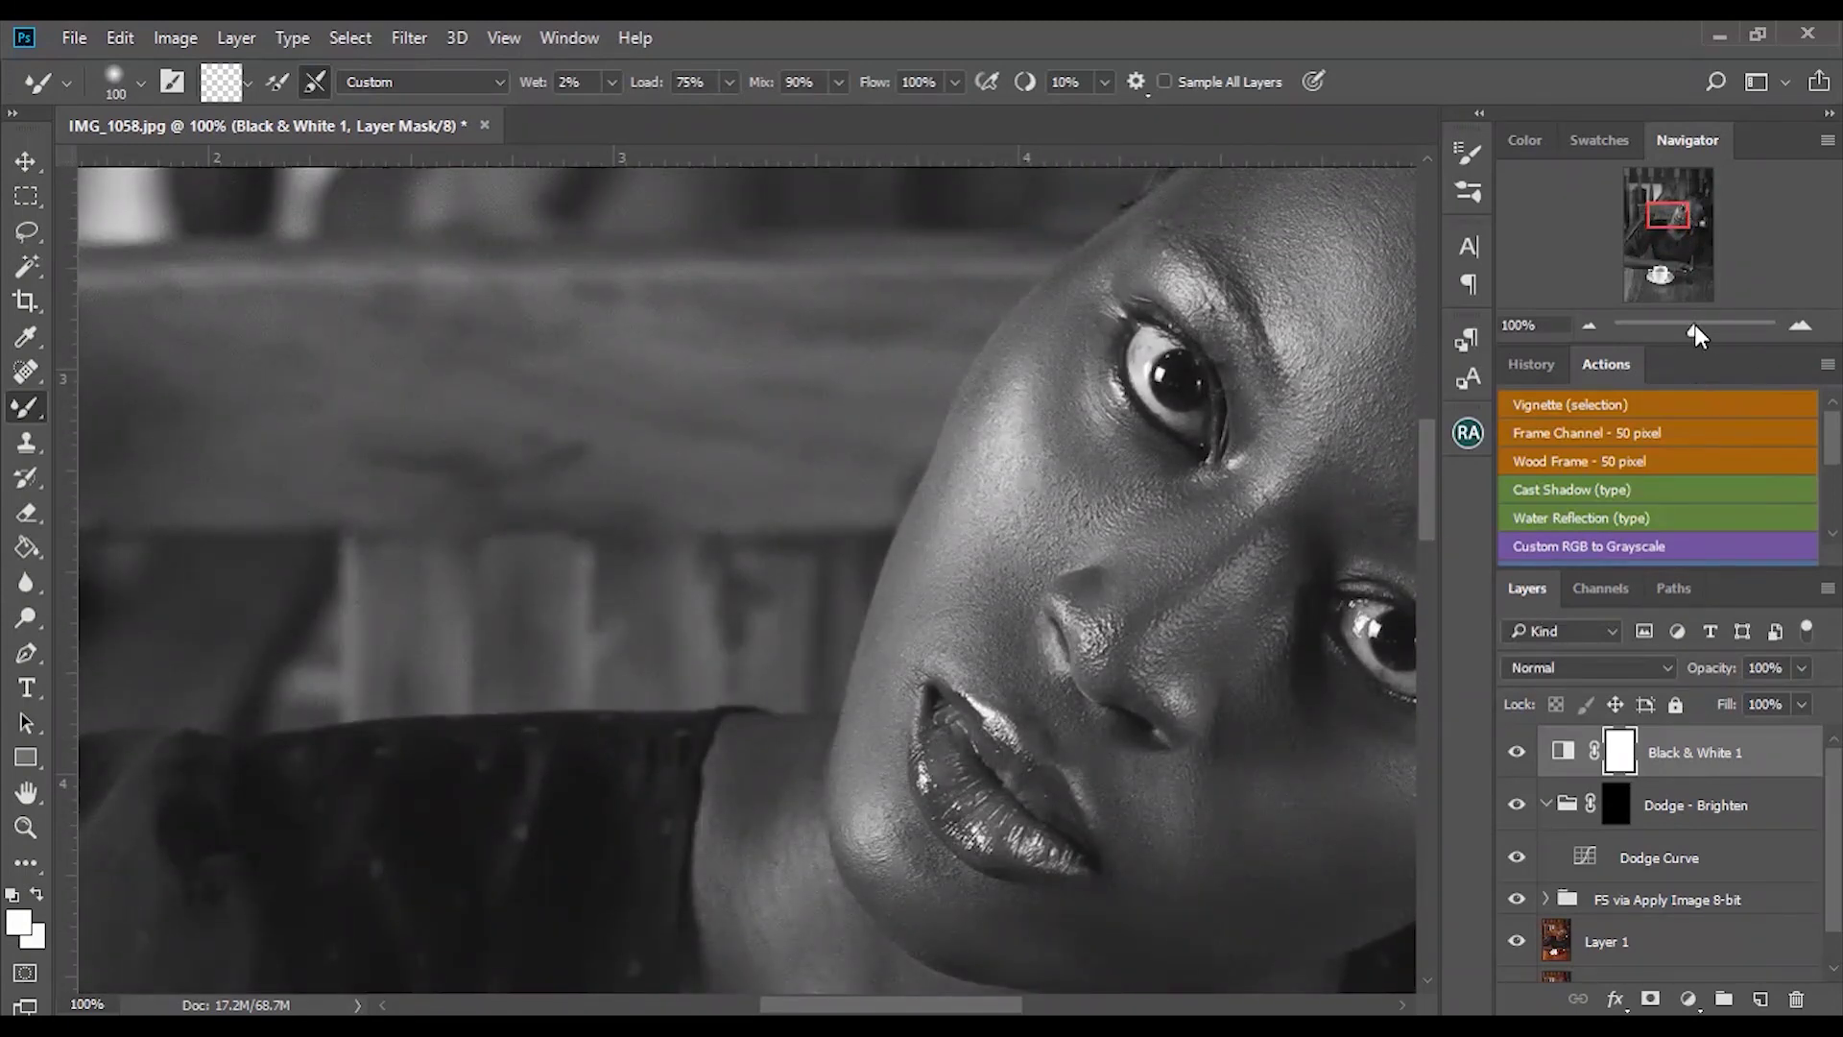
pyautogui.moveTo(1696, 325); pyautogui.dragTo(1686, 325)
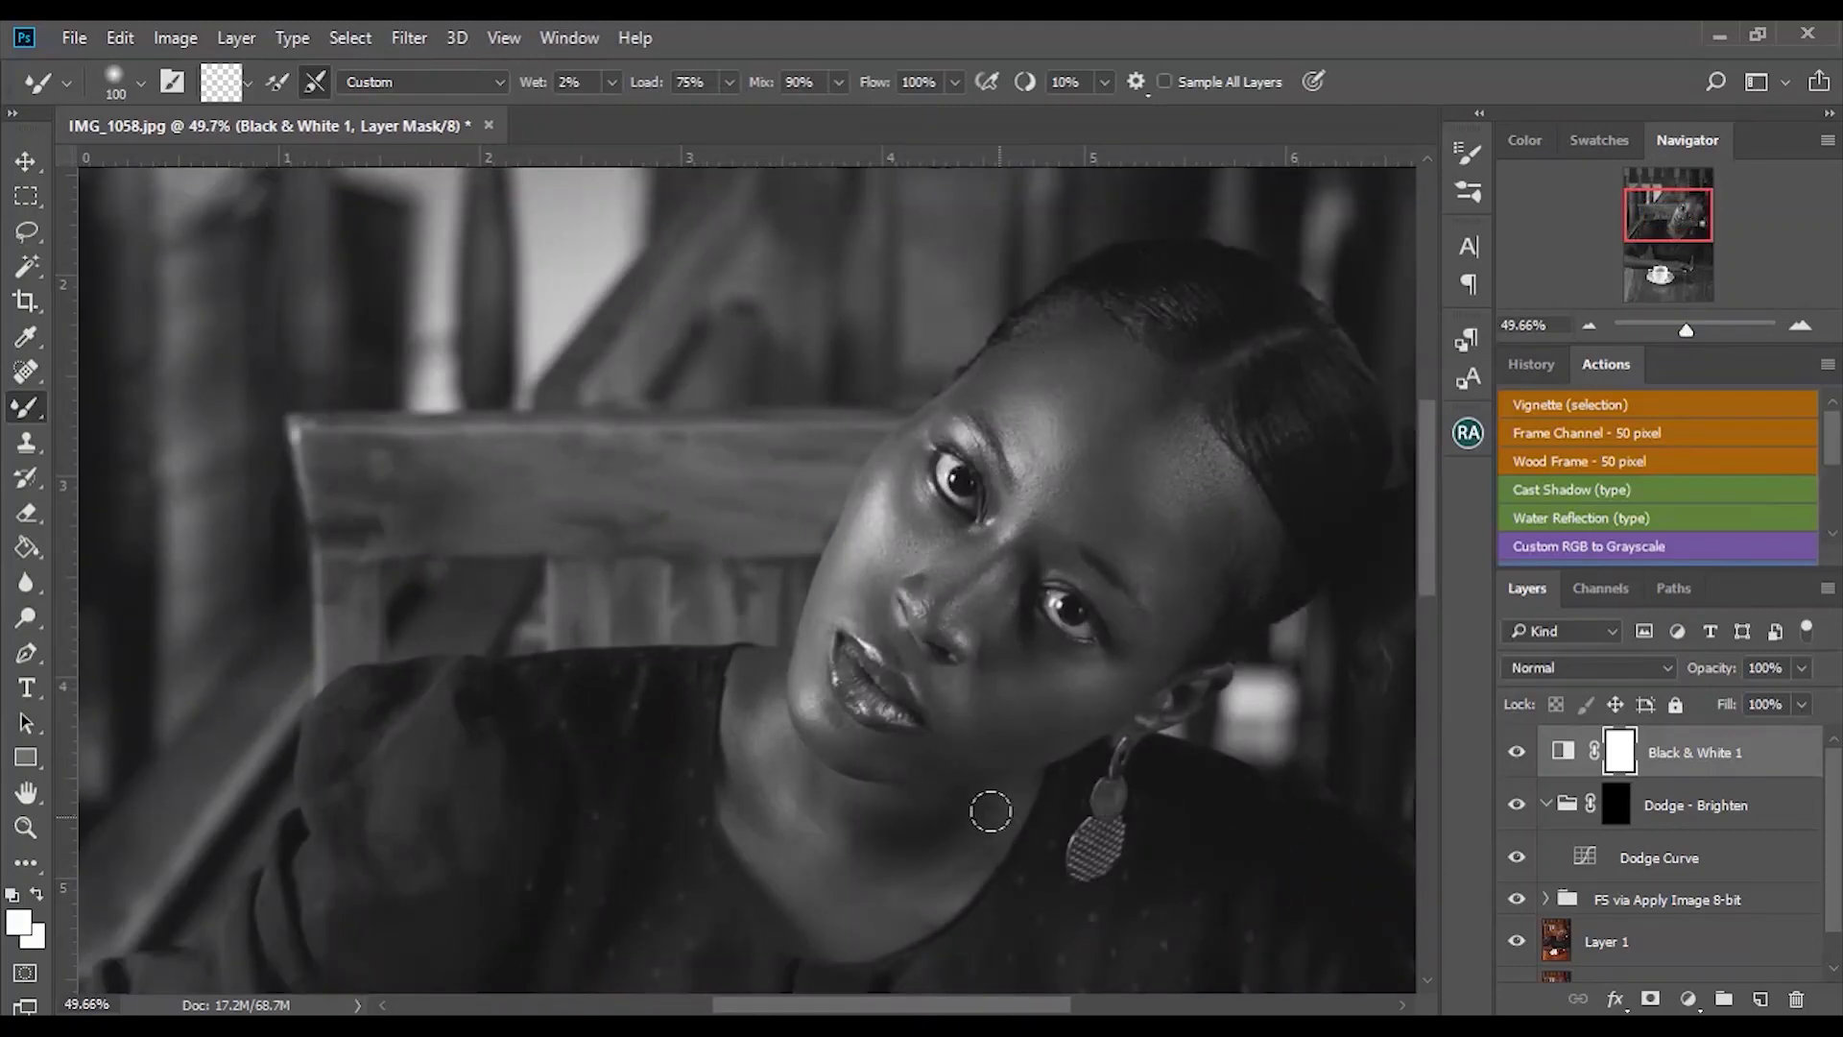
pyautogui.click(1690, 805)
pyautogui.hotkey('ctrl', '0')
pyautogui.rightClick(26, 407)
pyautogui.click(146, 407)
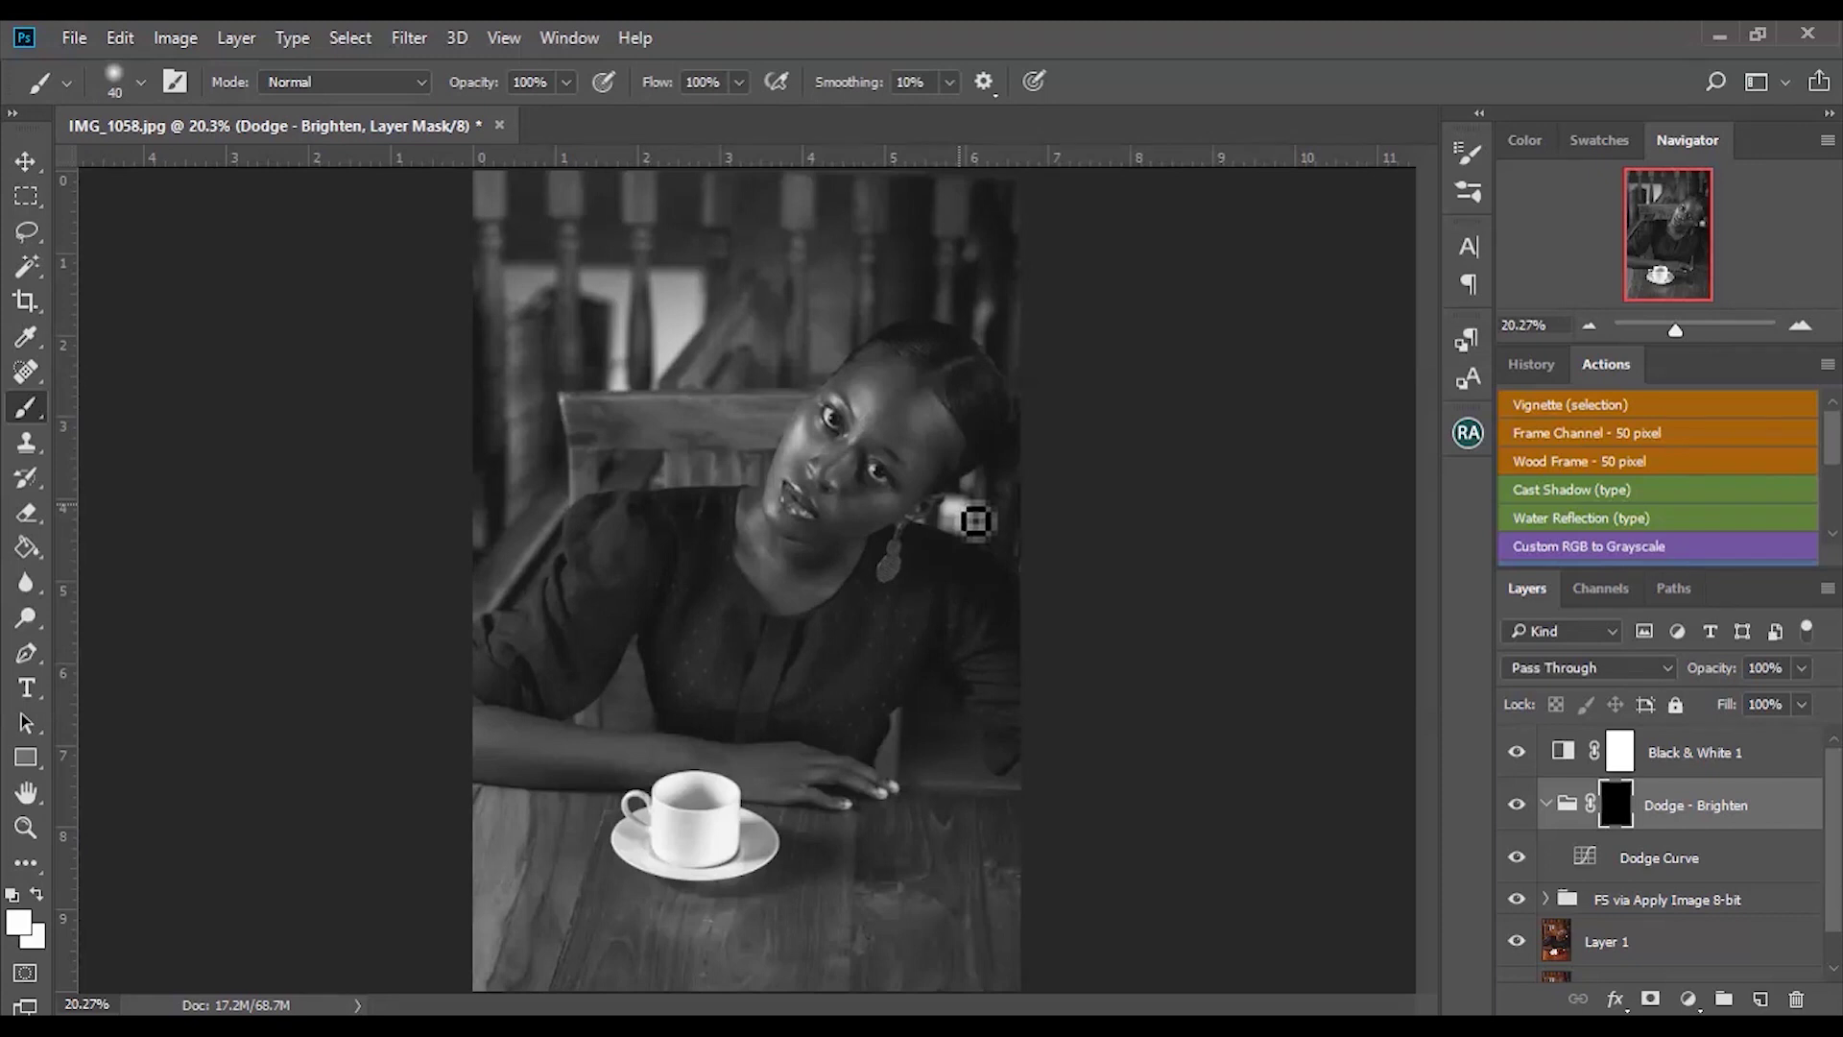
# Set the brush flow to 9% and the brush size to 100.
pyautogui.press(']')
pyautogui.press(']')
pyautogui.press(']')
pyautogui.press(']')
pyautogui.press(']')
pyautogui.press(']')
pyautogui.press(']')
pyautogui.press(']')
pyautogui.press(']')
pyautogui.press(']')
pyautogui.press(']')
pyautogui.press(']')
pyautogui.press(']')
pyautogui.press('[')
pyautogui.press('[')
pyautogui.press('[')
pyautogui.press('[')
pyautogui.click(672, 83)
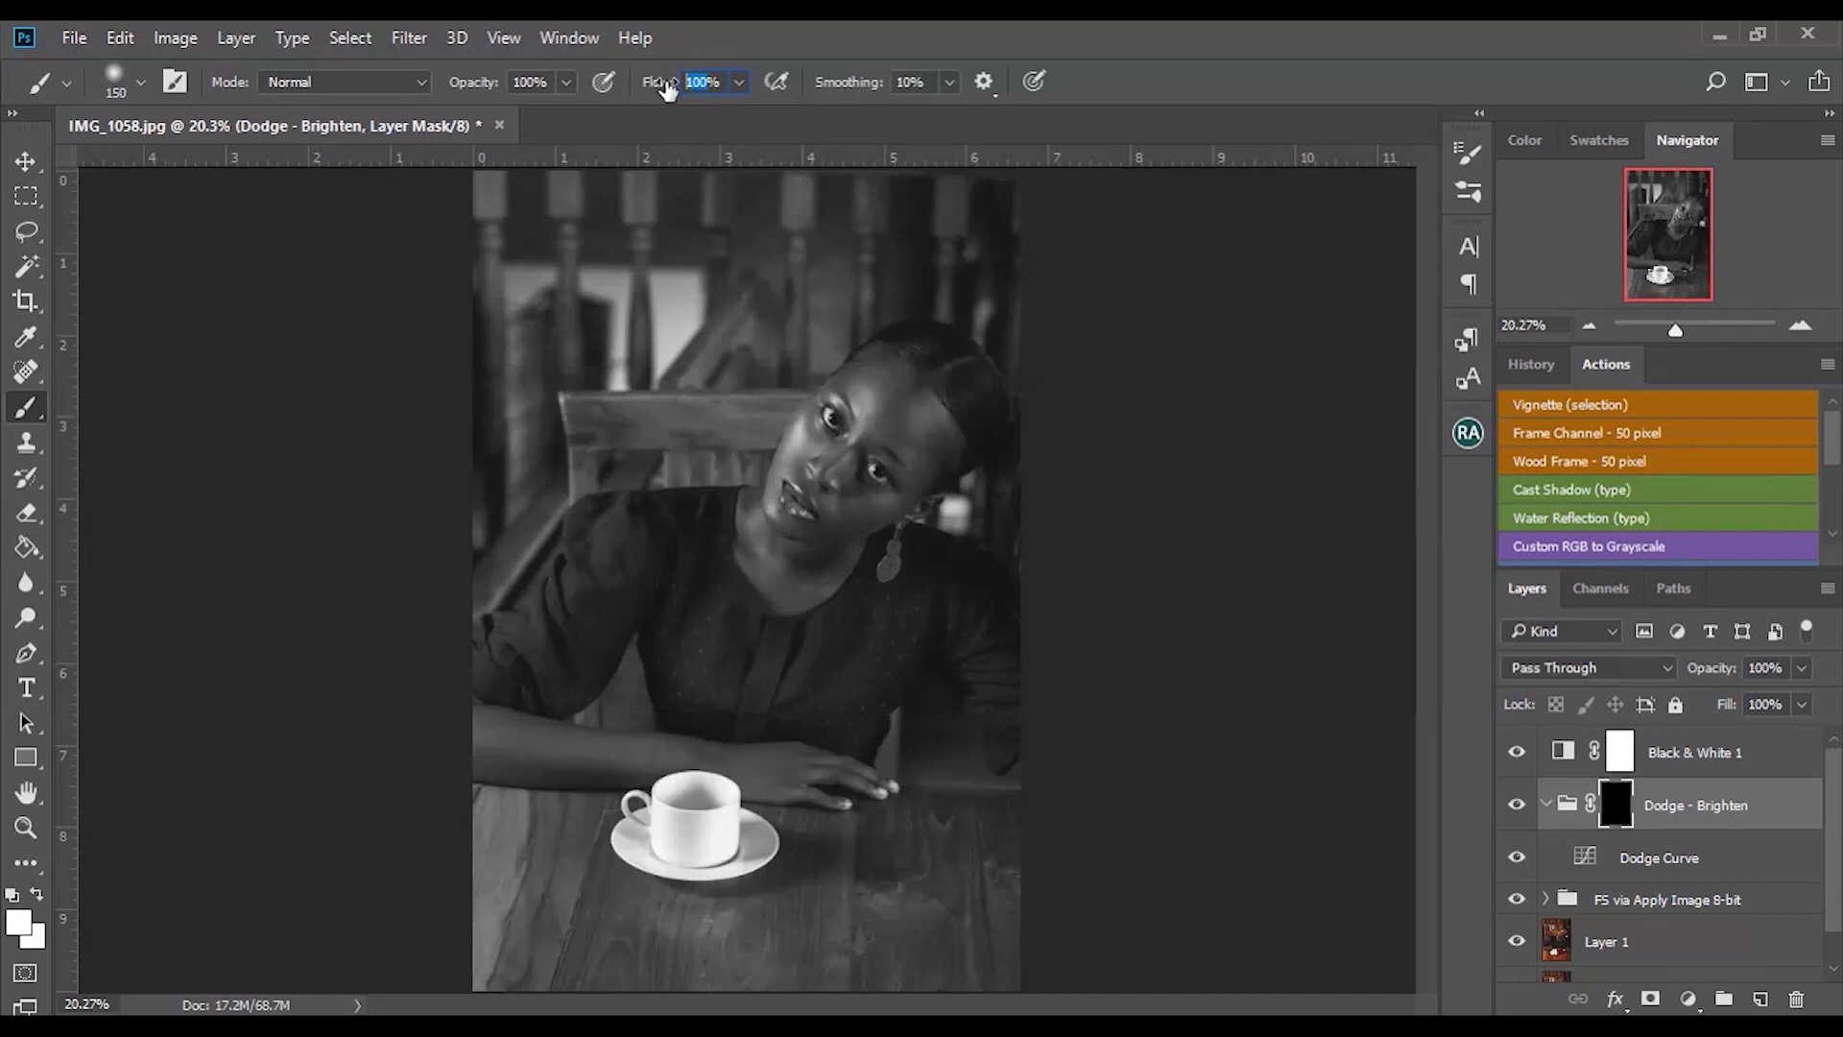
pyautogui.write('9')
pyautogui.press('[')
pyautogui.press('[')
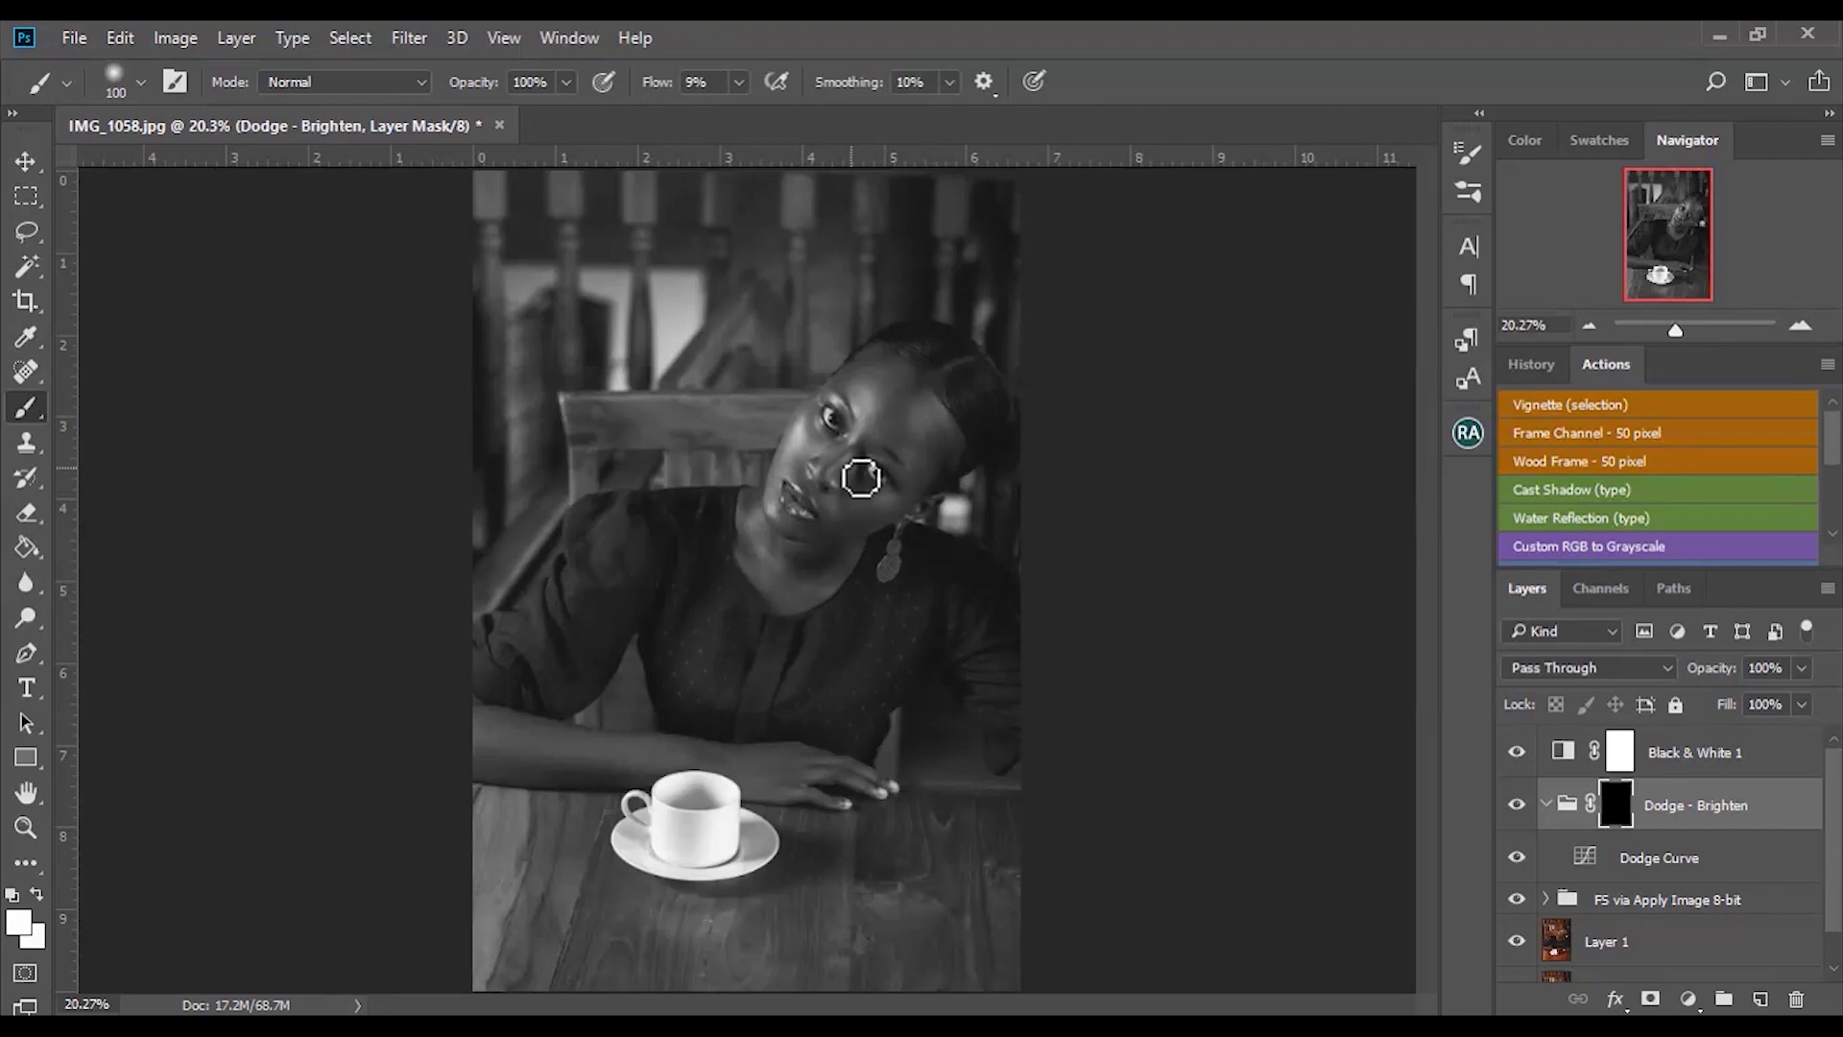
# Paint white on the Dodge - Brighten mask over the face's cheeks, jaw, nose, under-eye area and forehead to brighten them.
pyautogui.moveTo(1675, 328); pyautogui.dragTo(1685, 326)
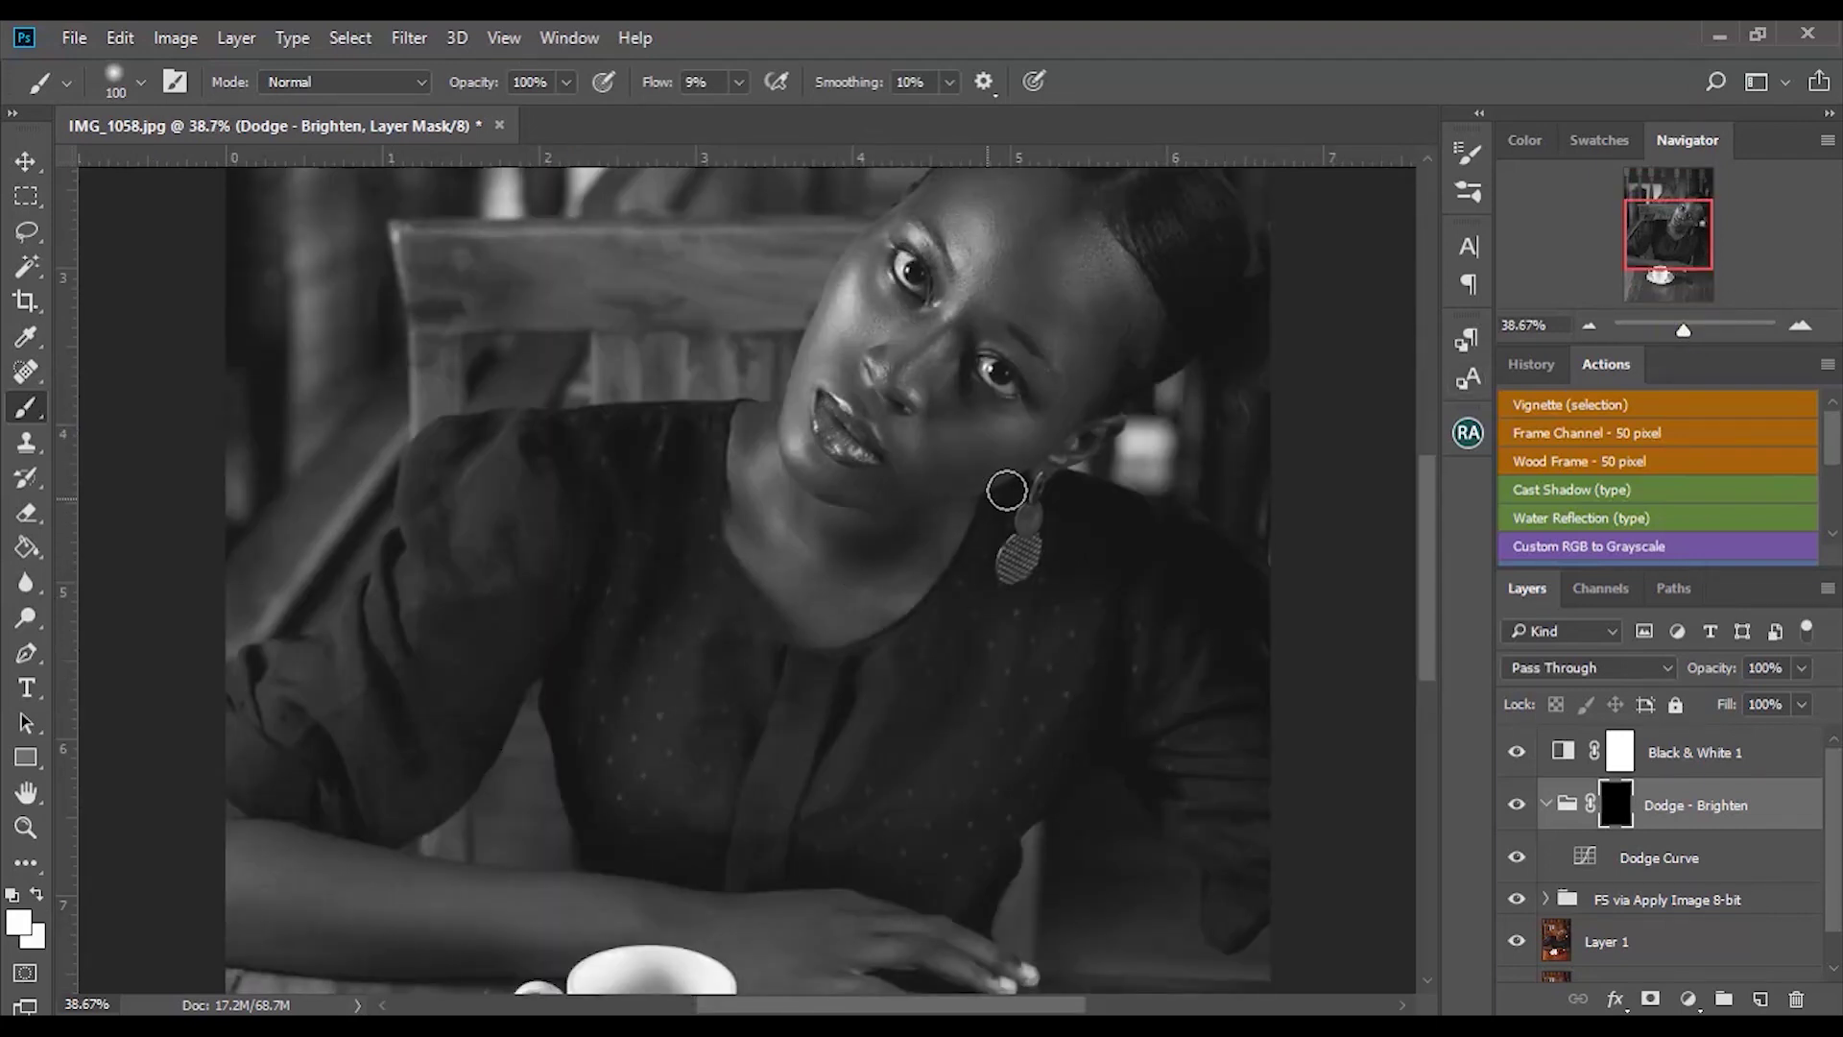
pyautogui.scroll(2, 1427, 551)
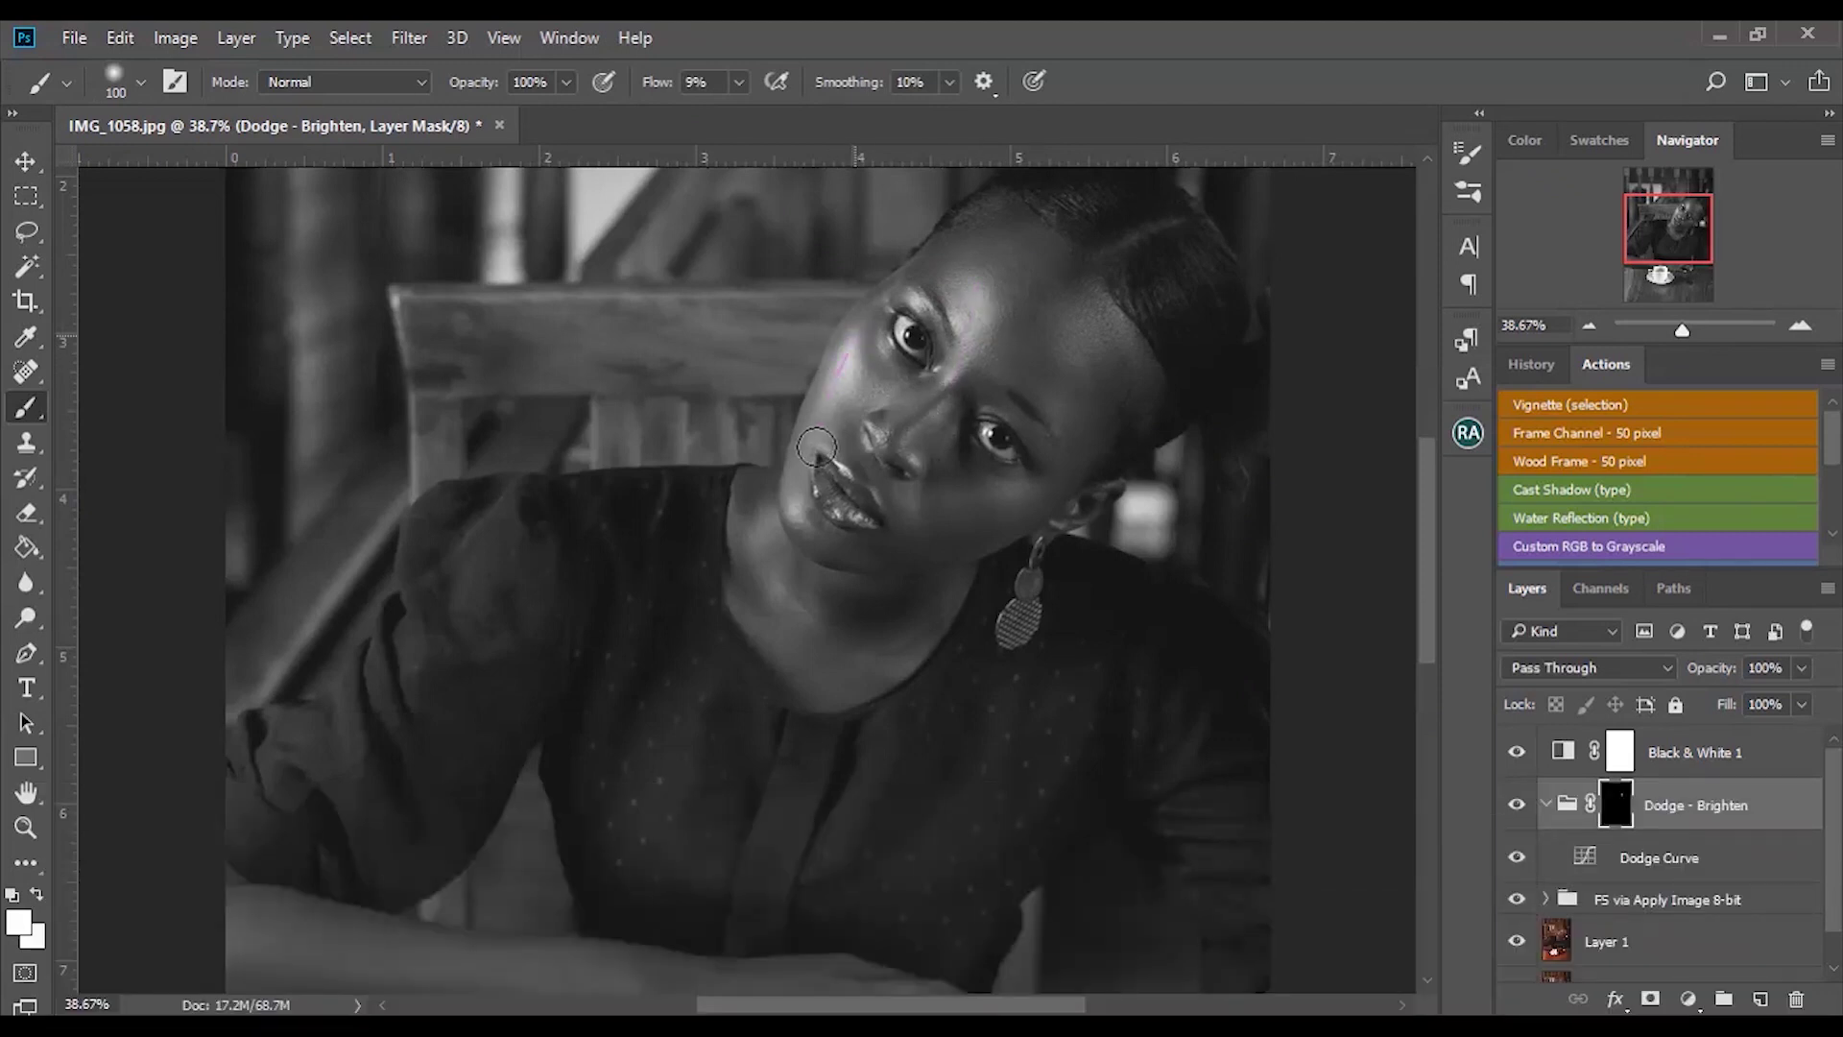
pyautogui.moveTo(798, 519); pyautogui.dragTo(797, 507)
pyautogui.moveTo(1030, 503)
pyautogui.mouseDown()
pyautogui.moveTo(986, 504)
pyautogui.moveTo(1035, 492)
pyautogui.moveTo(943, 561)
pyautogui.moveTo(912, 555)
pyautogui.moveTo(919, 506)
pyautogui.moveTo(937, 517)
pyautogui.moveTo(881, 439)
pyautogui.moveTo(945, 481)
pyautogui.moveTo(918, 427)
pyautogui.mouseUp()
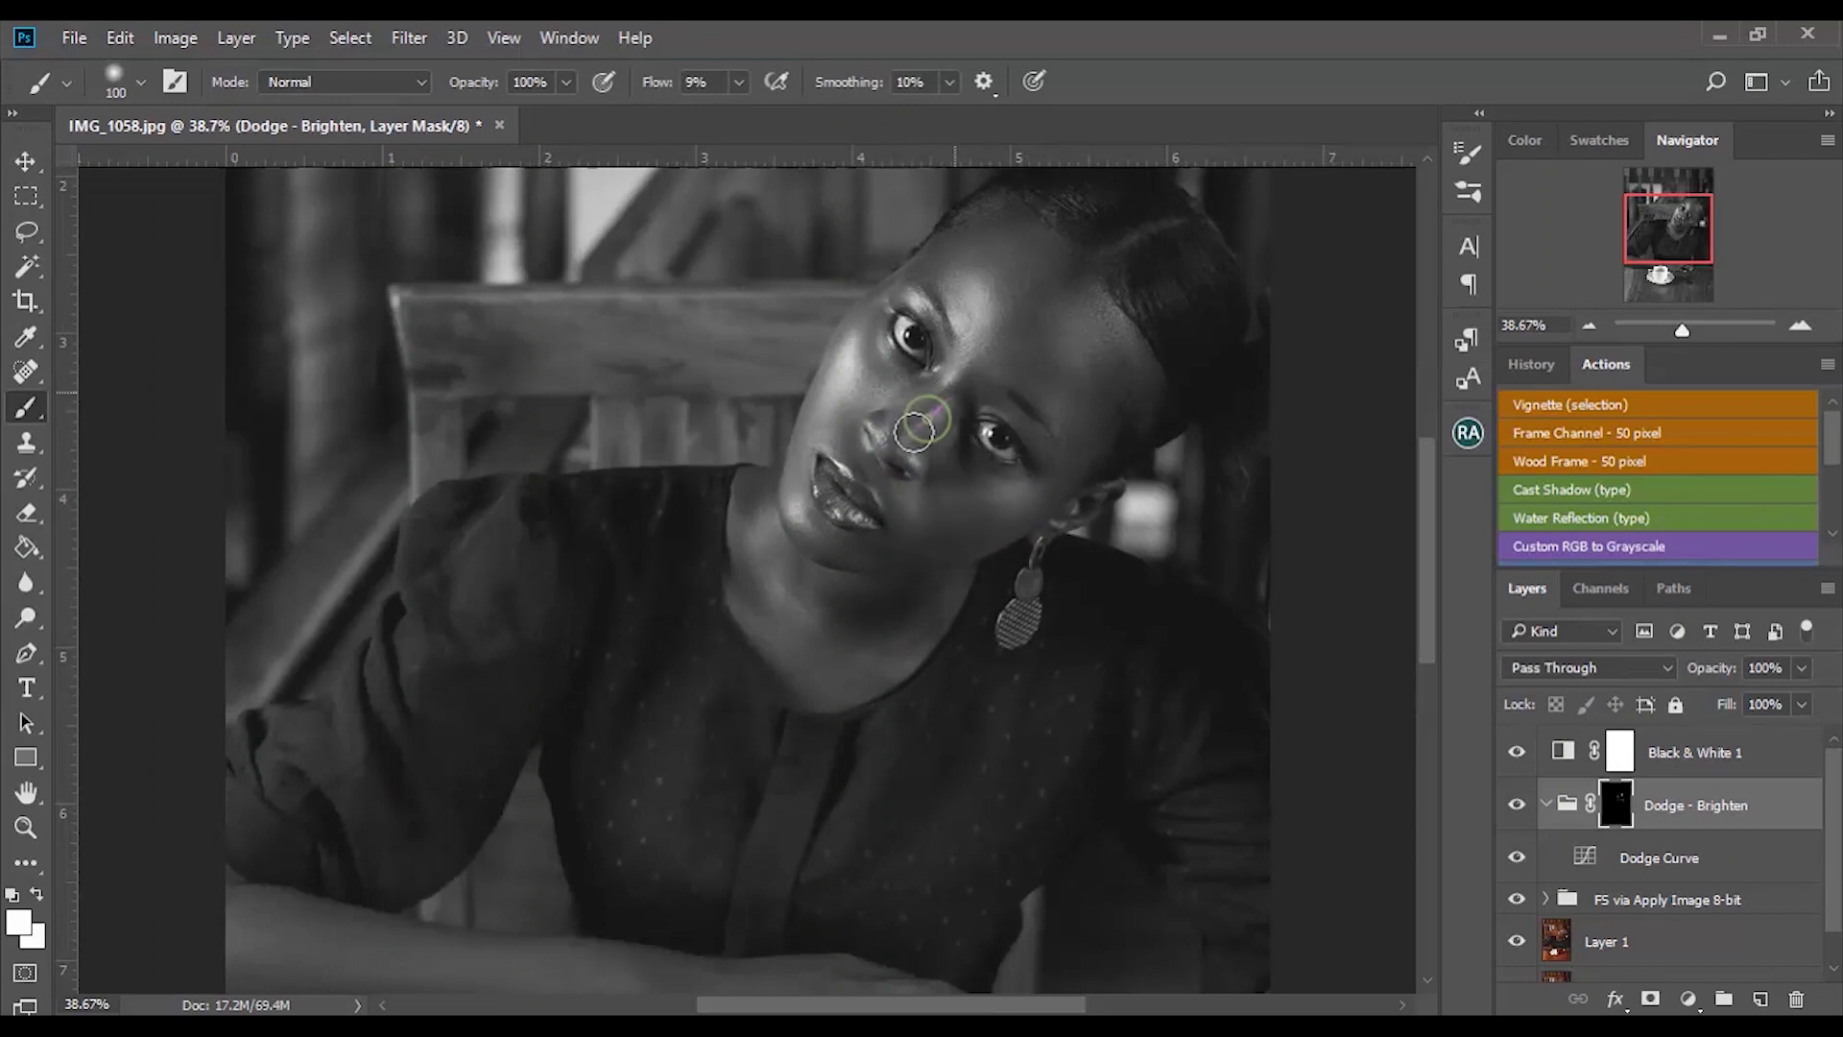
pyautogui.moveTo(1069, 334)
pyautogui.mouseDown()
pyautogui.moveTo(1106, 397)
pyautogui.moveTo(1066, 282)
pyautogui.moveTo(1009, 227)
pyautogui.mouseUp()
pyautogui.moveTo(878, 366); pyautogui.dragTo(843, 426)
pyautogui.moveTo(985, 311); pyautogui.dragTo(969, 292)
pyautogui.moveTo(897, 444); pyautogui.dragTo(876, 428)
pyautogui.moveTo(923, 462); pyautogui.dragTo(941, 391)
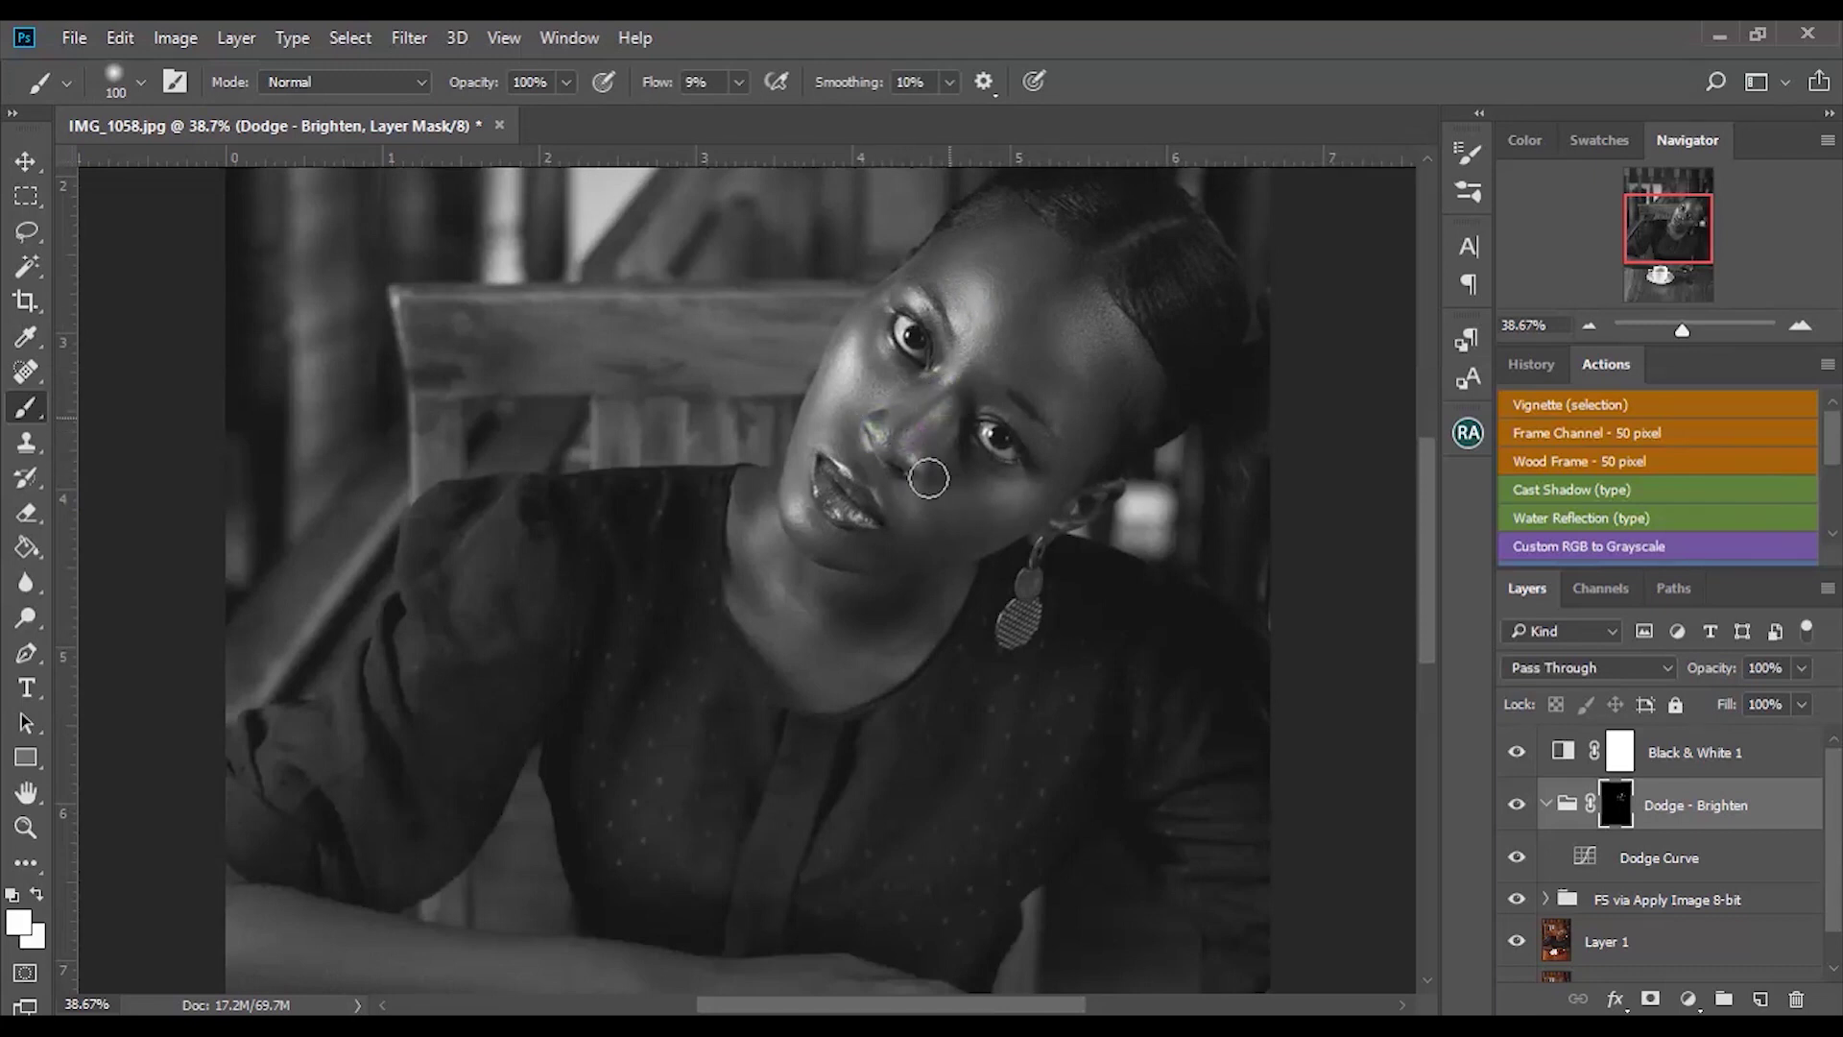
pyautogui.moveTo(815, 525); pyautogui.dragTo(801, 511)
pyautogui.click(754, 505)
pyautogui.click(1023, 510)
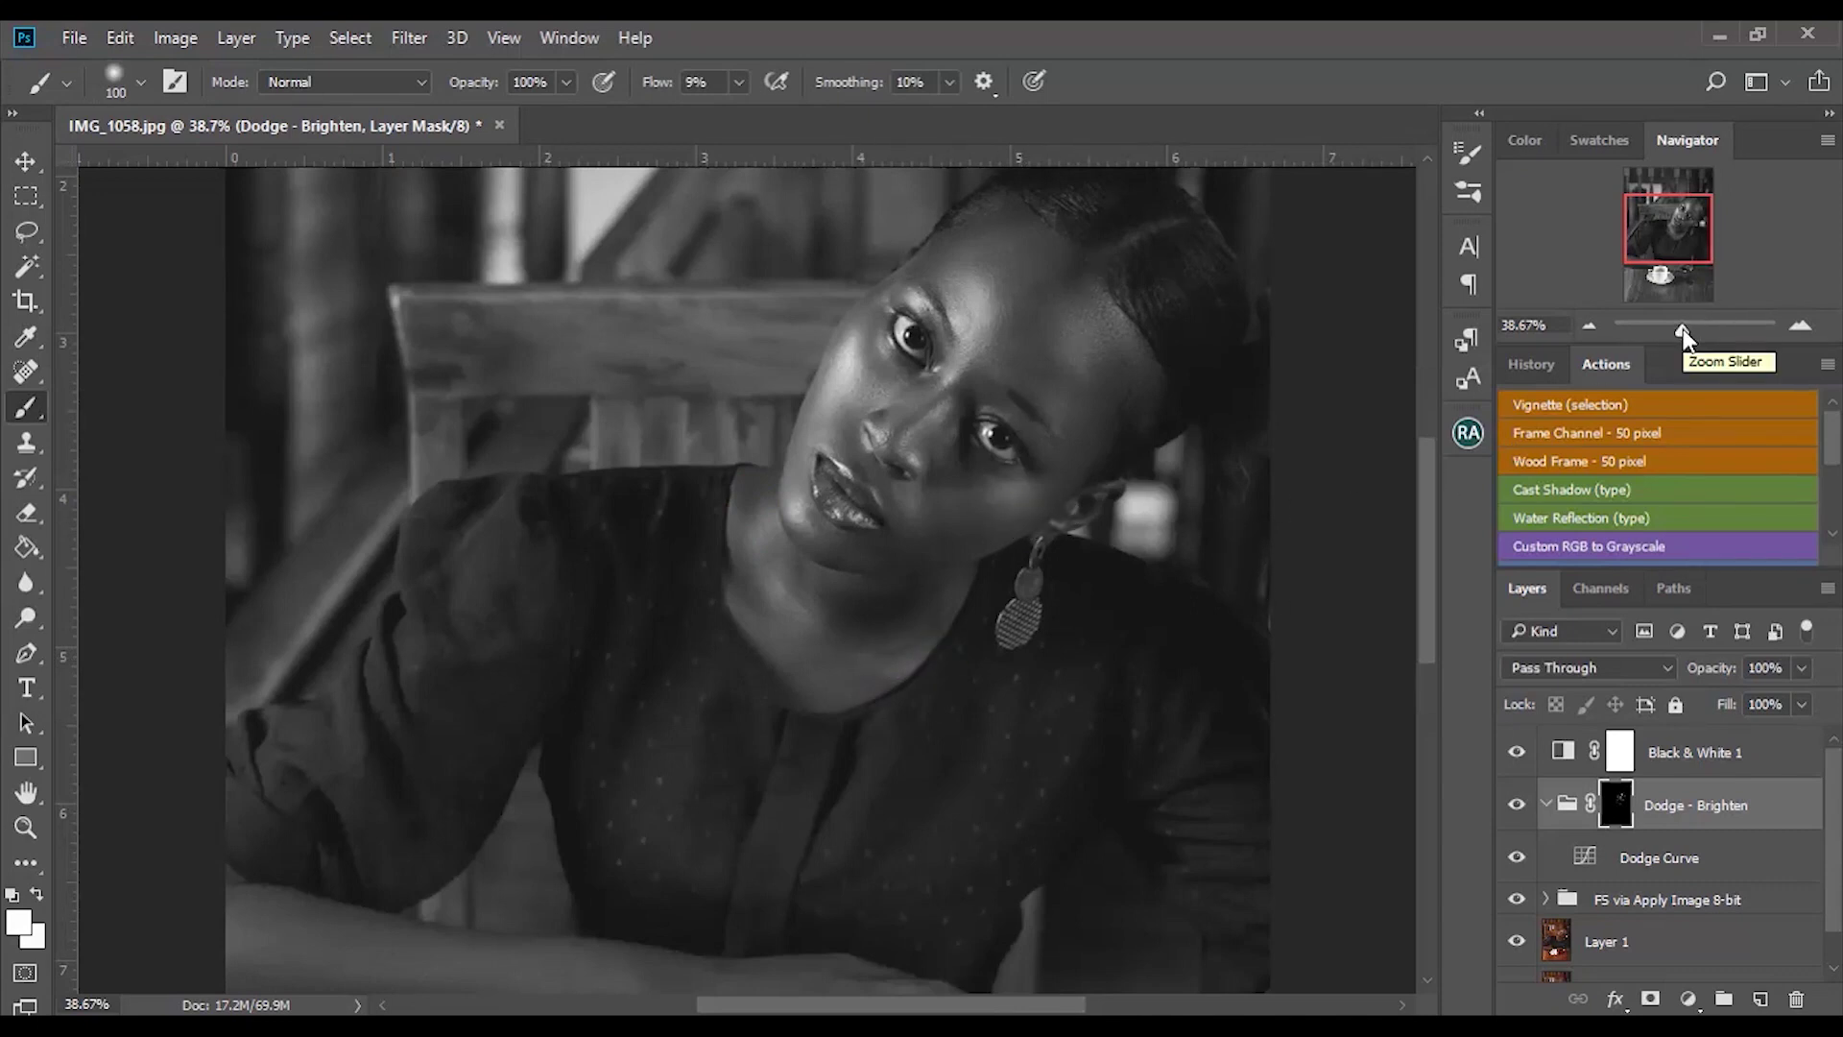
# Add a Burn - Darken group with the Beauty Retouch Burn action and move it below the Black & White layer.
pyautogui.moveTo(1684, 326); pyautogui.dragTo(1679, 329)
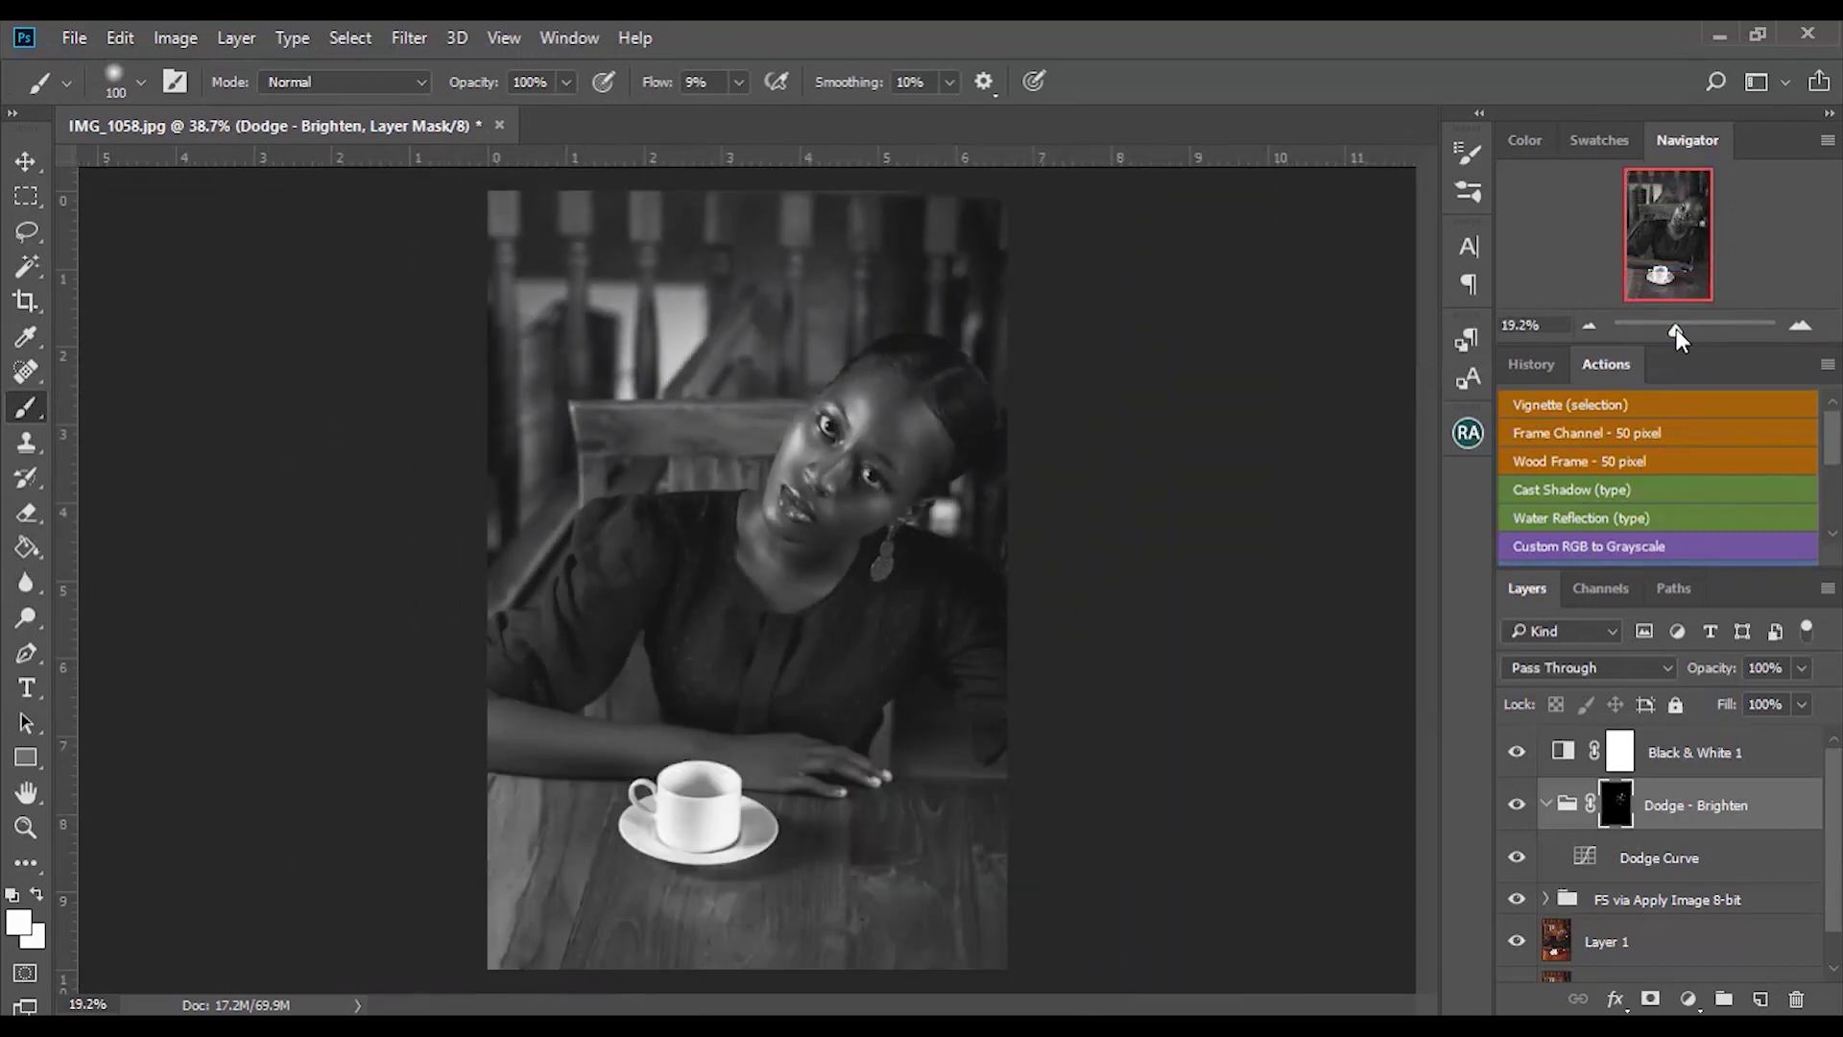
pyautogui.hotkey('ctrl', '0')
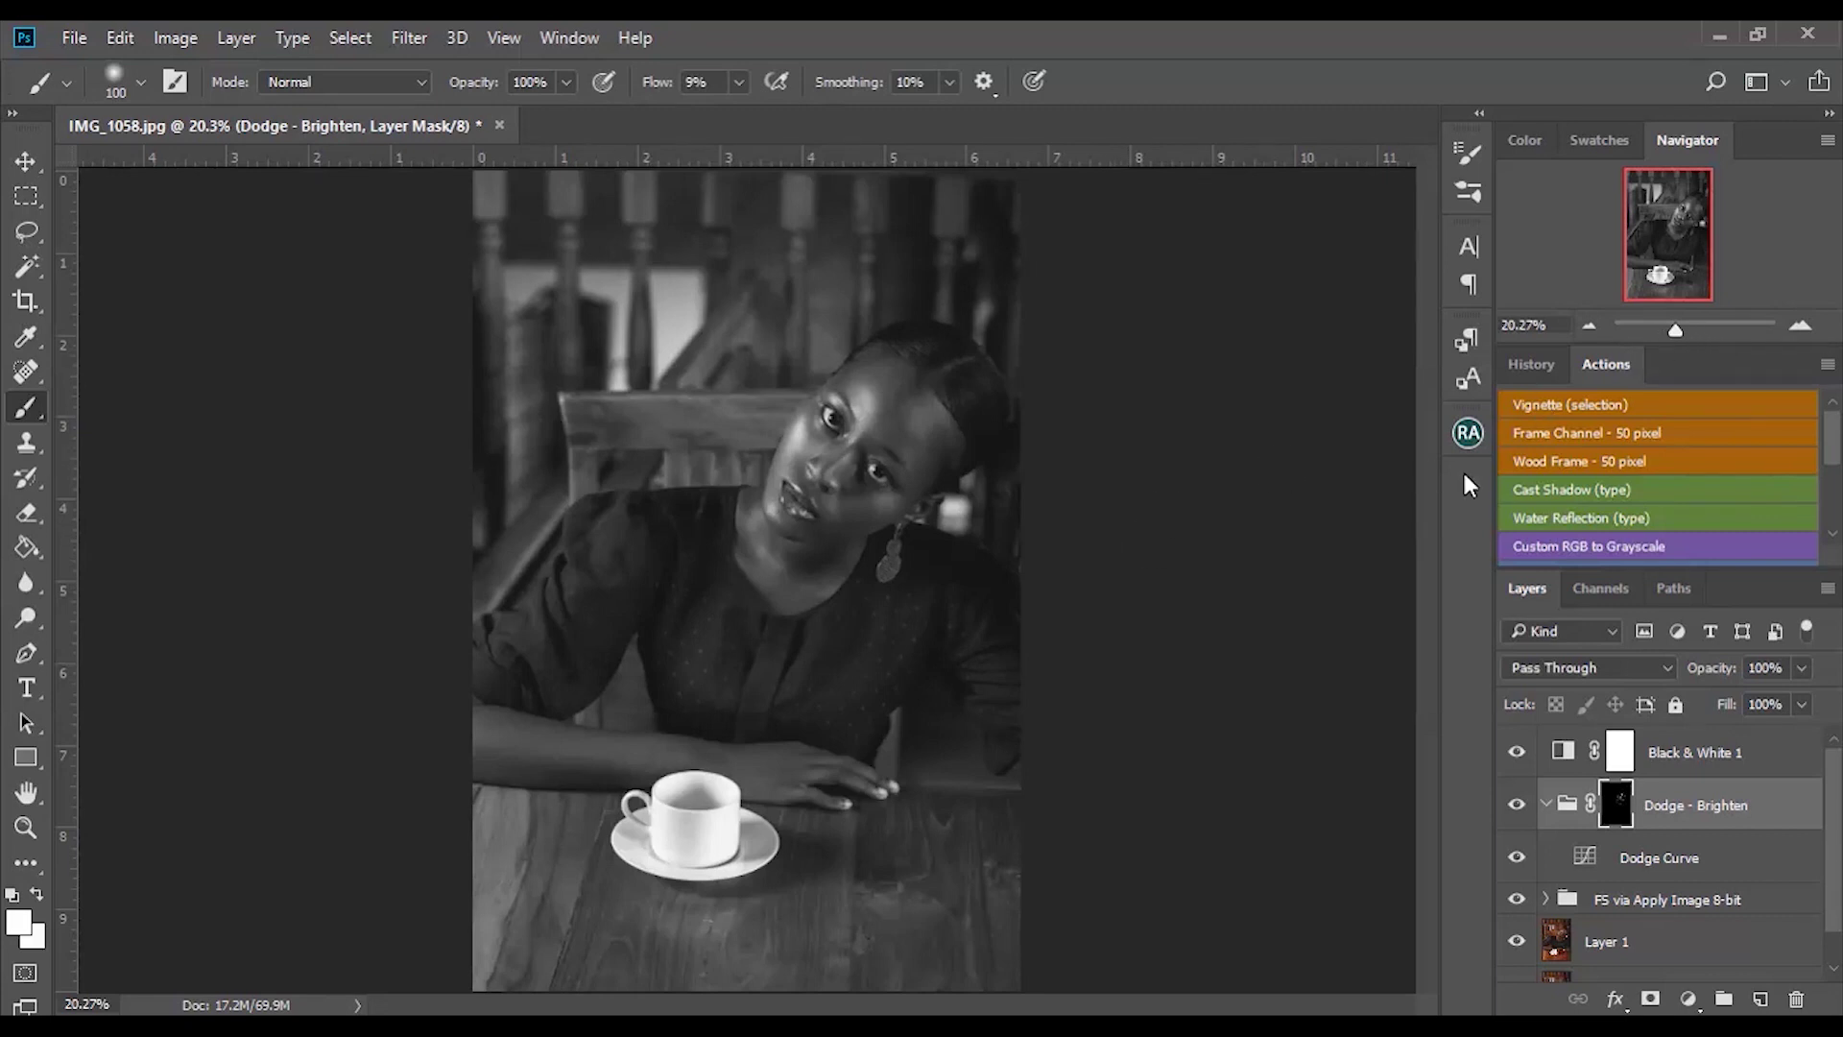
pyautogui.click(1467, 433)
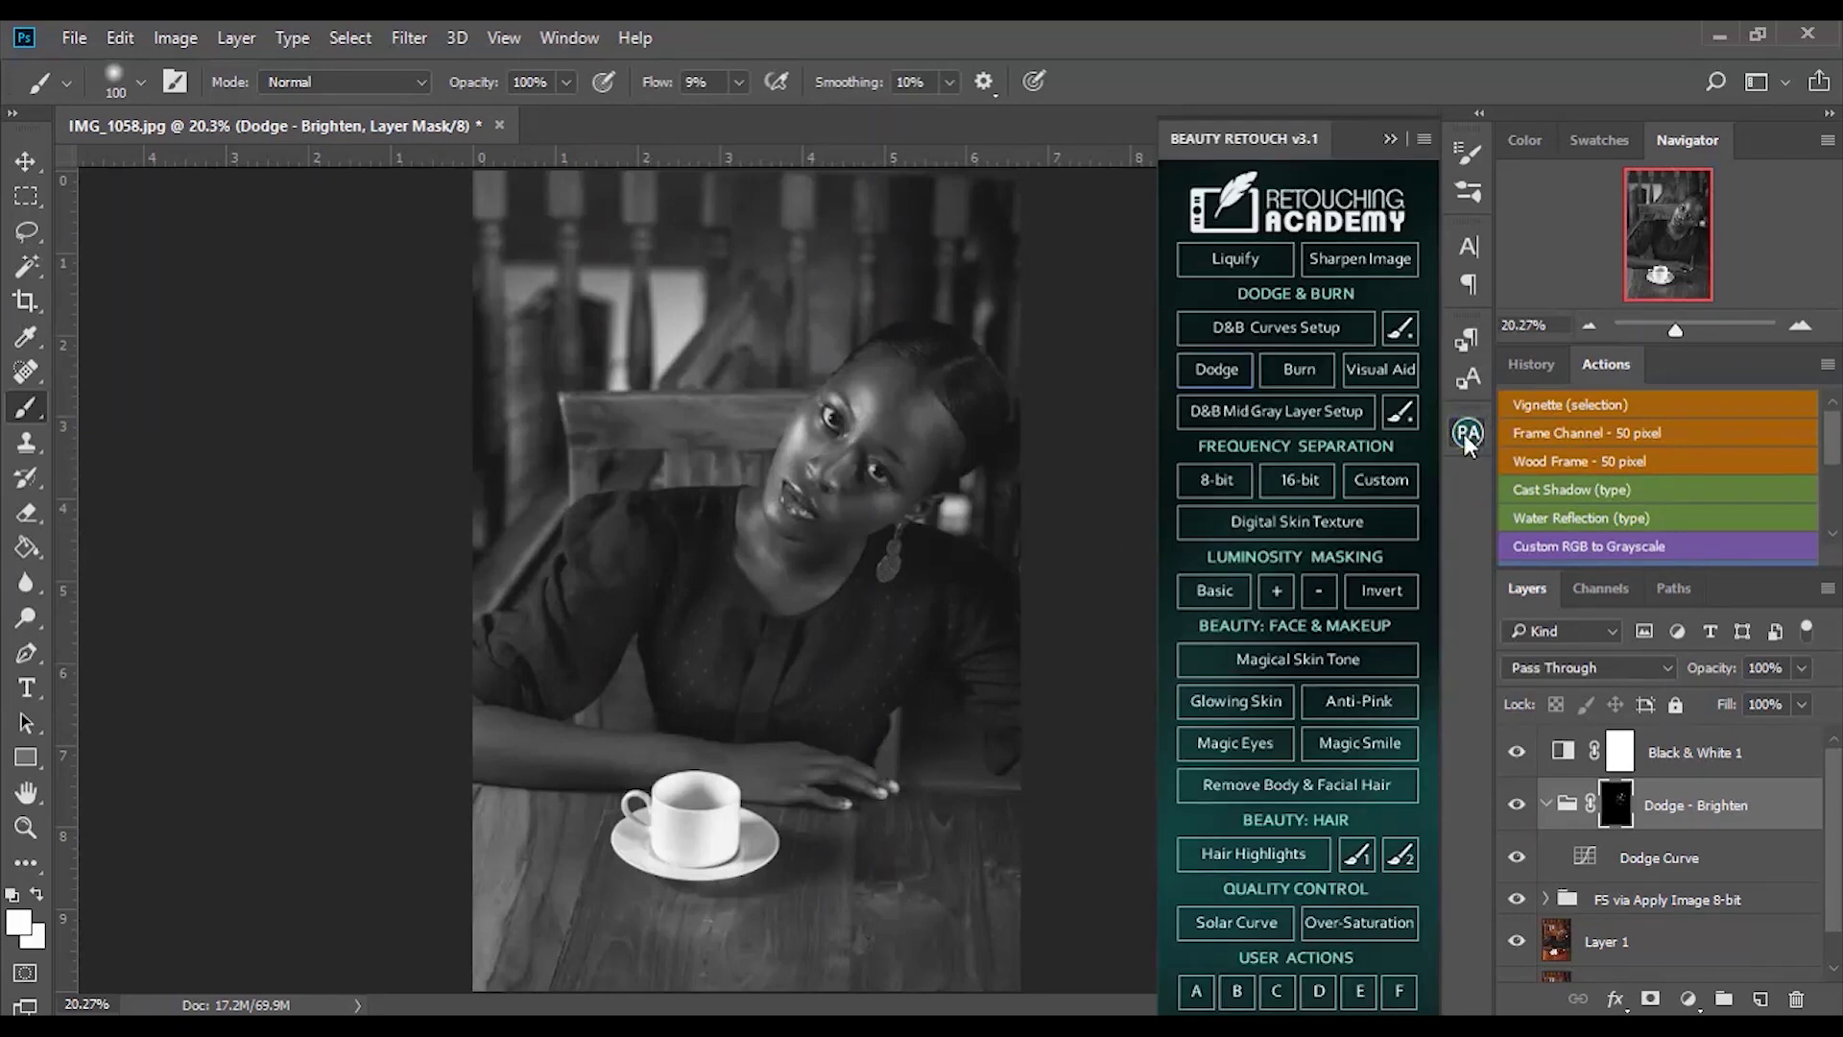
pyautogui.click(1306, 369)
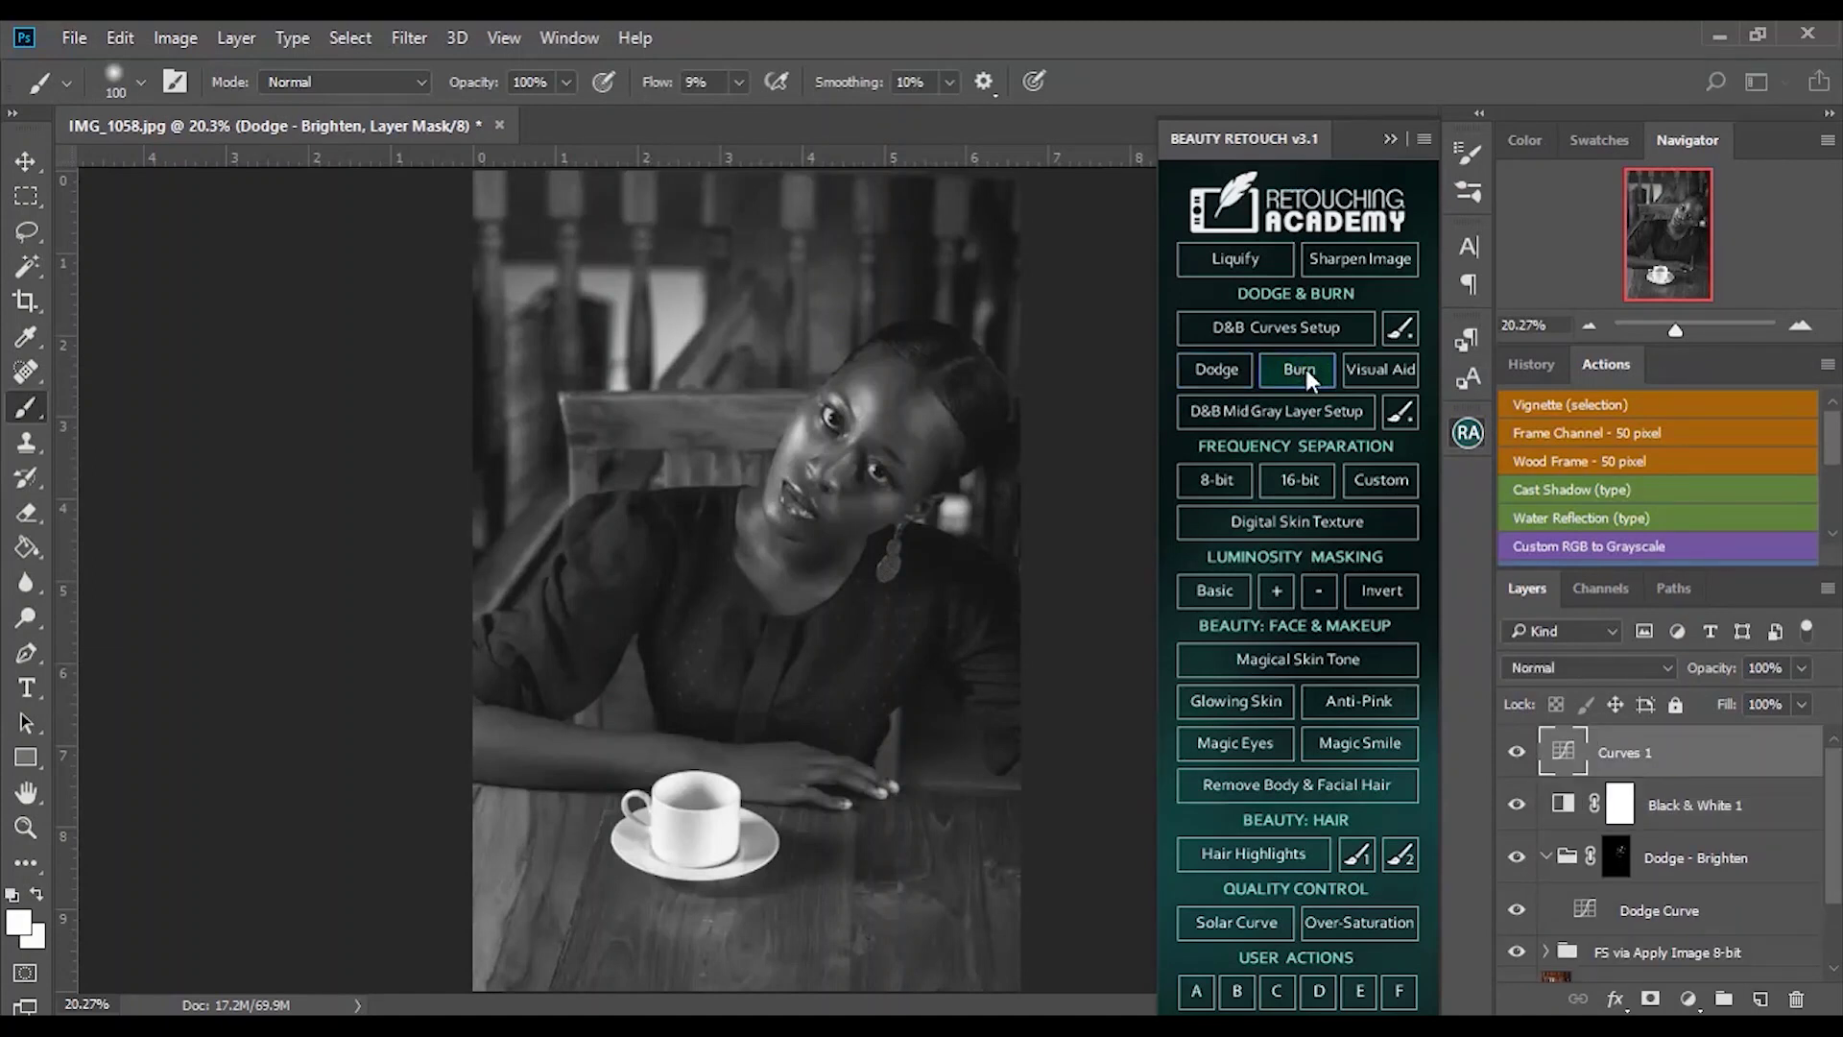
pyautogui.click(1389, 139)
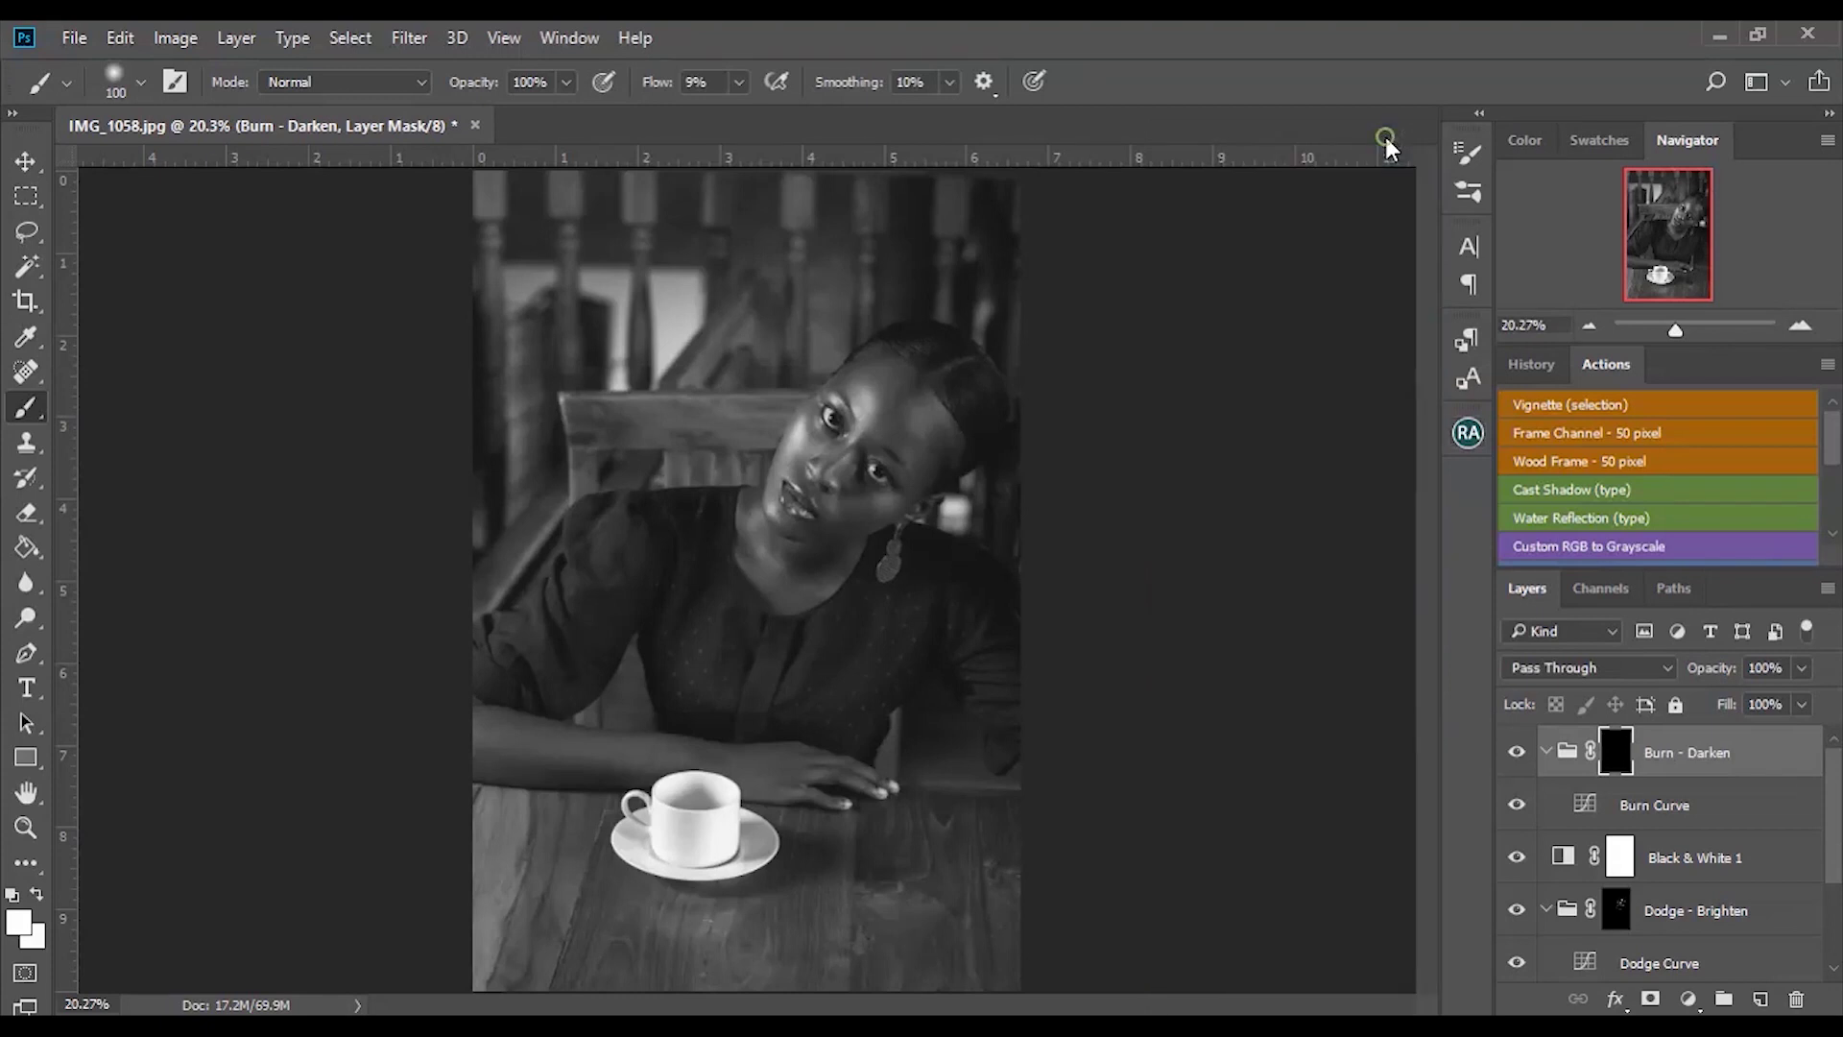
pyautogui.moveTo(1680, 768); pyautogui.dragTo(1688, 890)
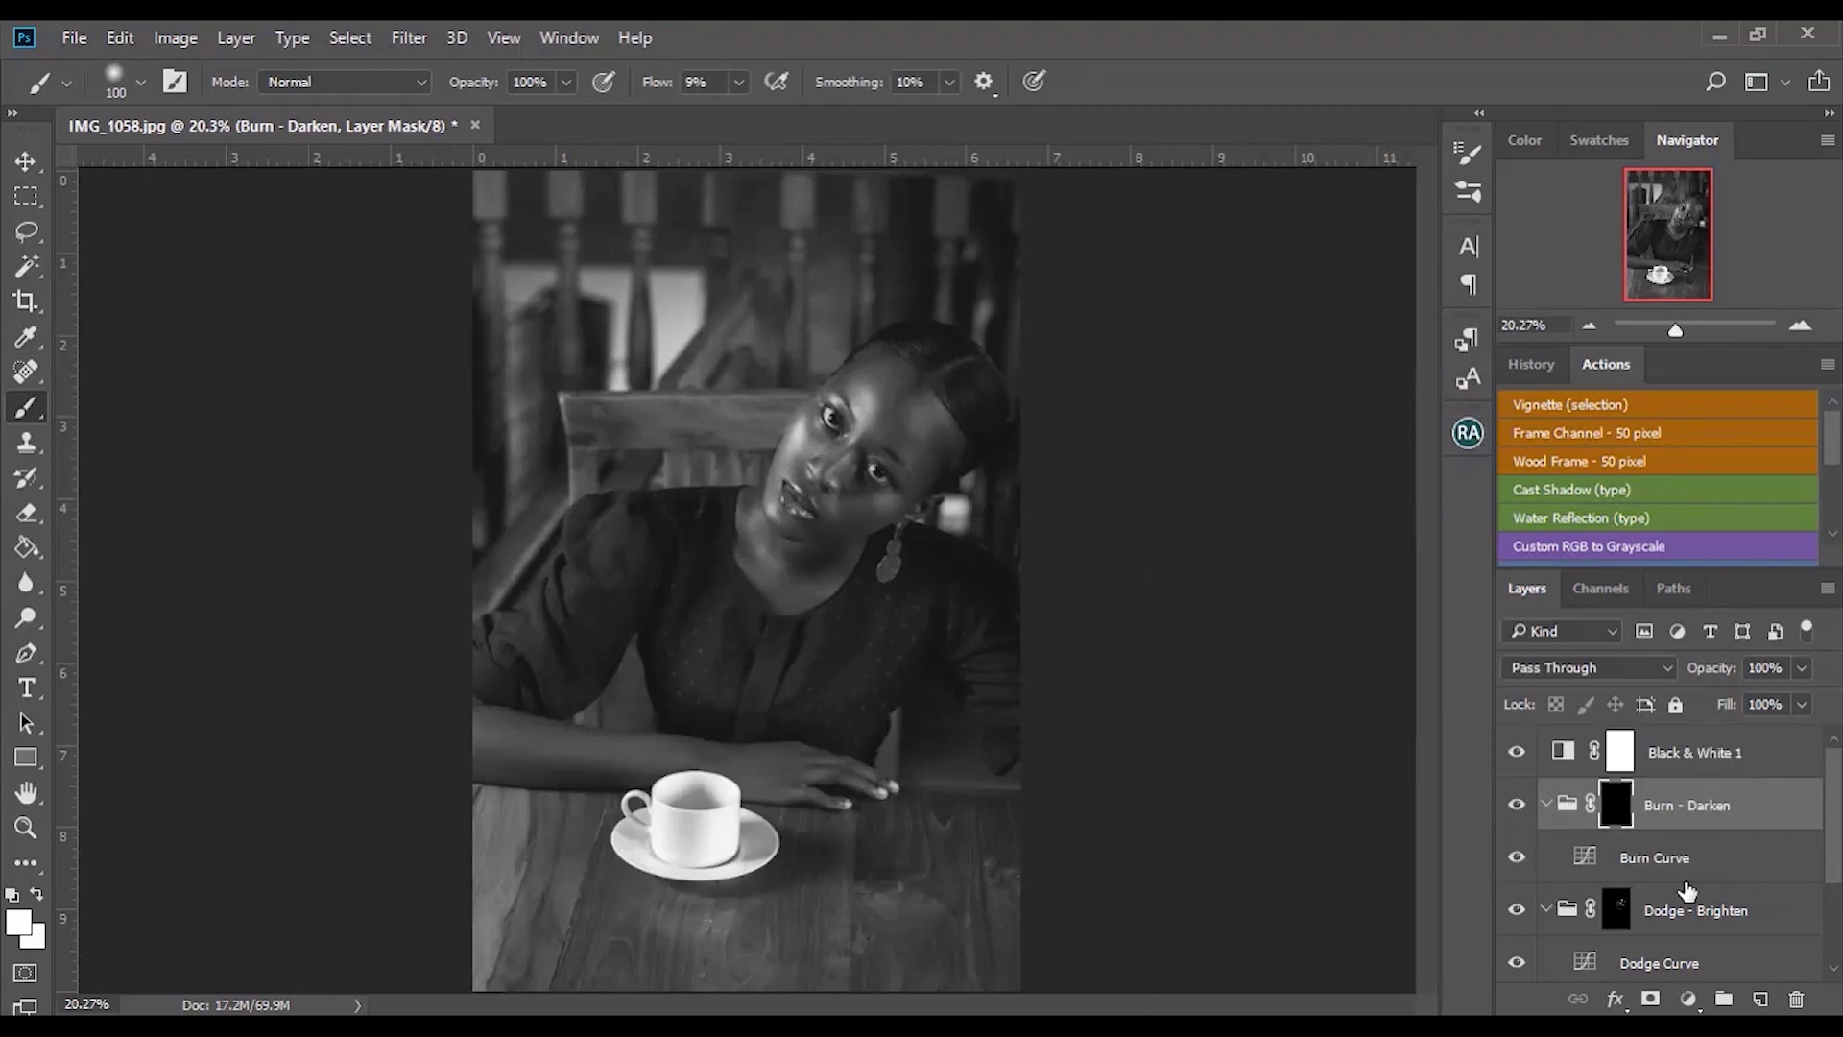
# Paint white on the Burn - Darken mask over the forehead, nose, lower face, under-eye area and neckline to darken them.
pyautogui.moveTo(1676, 330); pyautogui.dragTo(1685, 331)
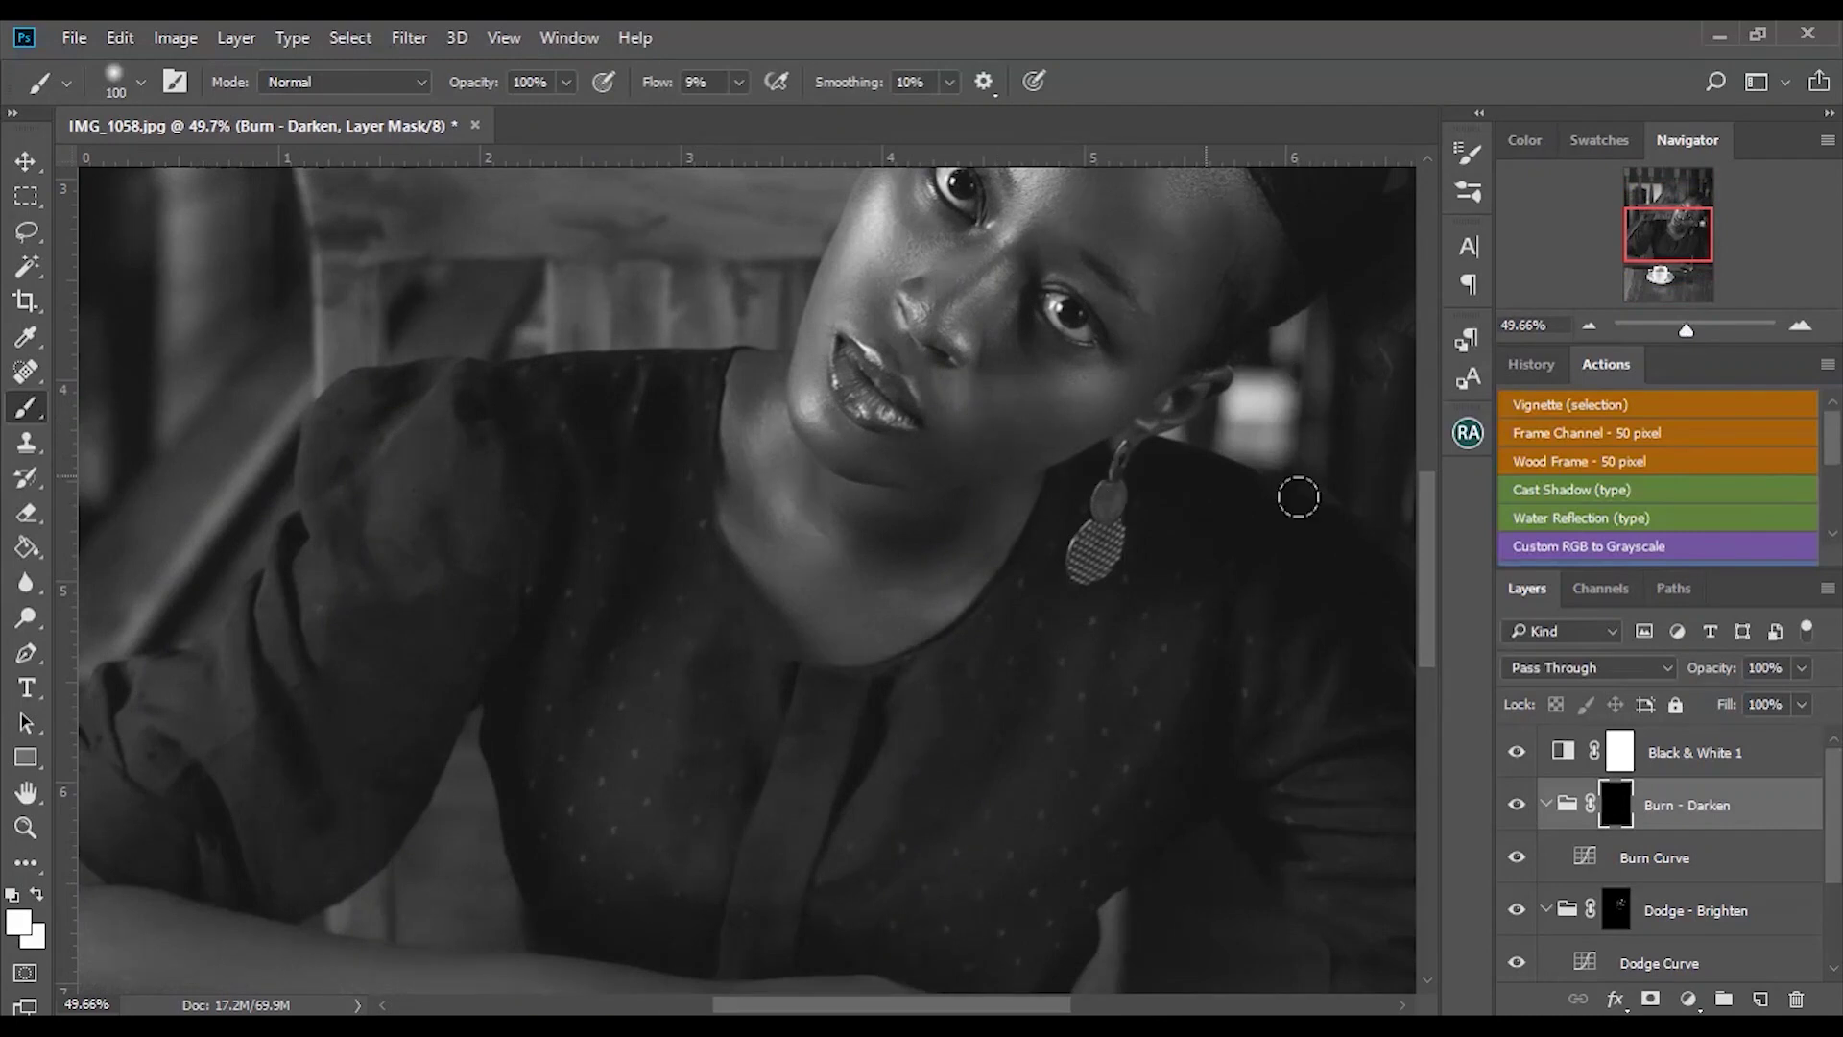
pyautogui.moveTo(1425, 547); pyautogui.dragTo(1422, 509)
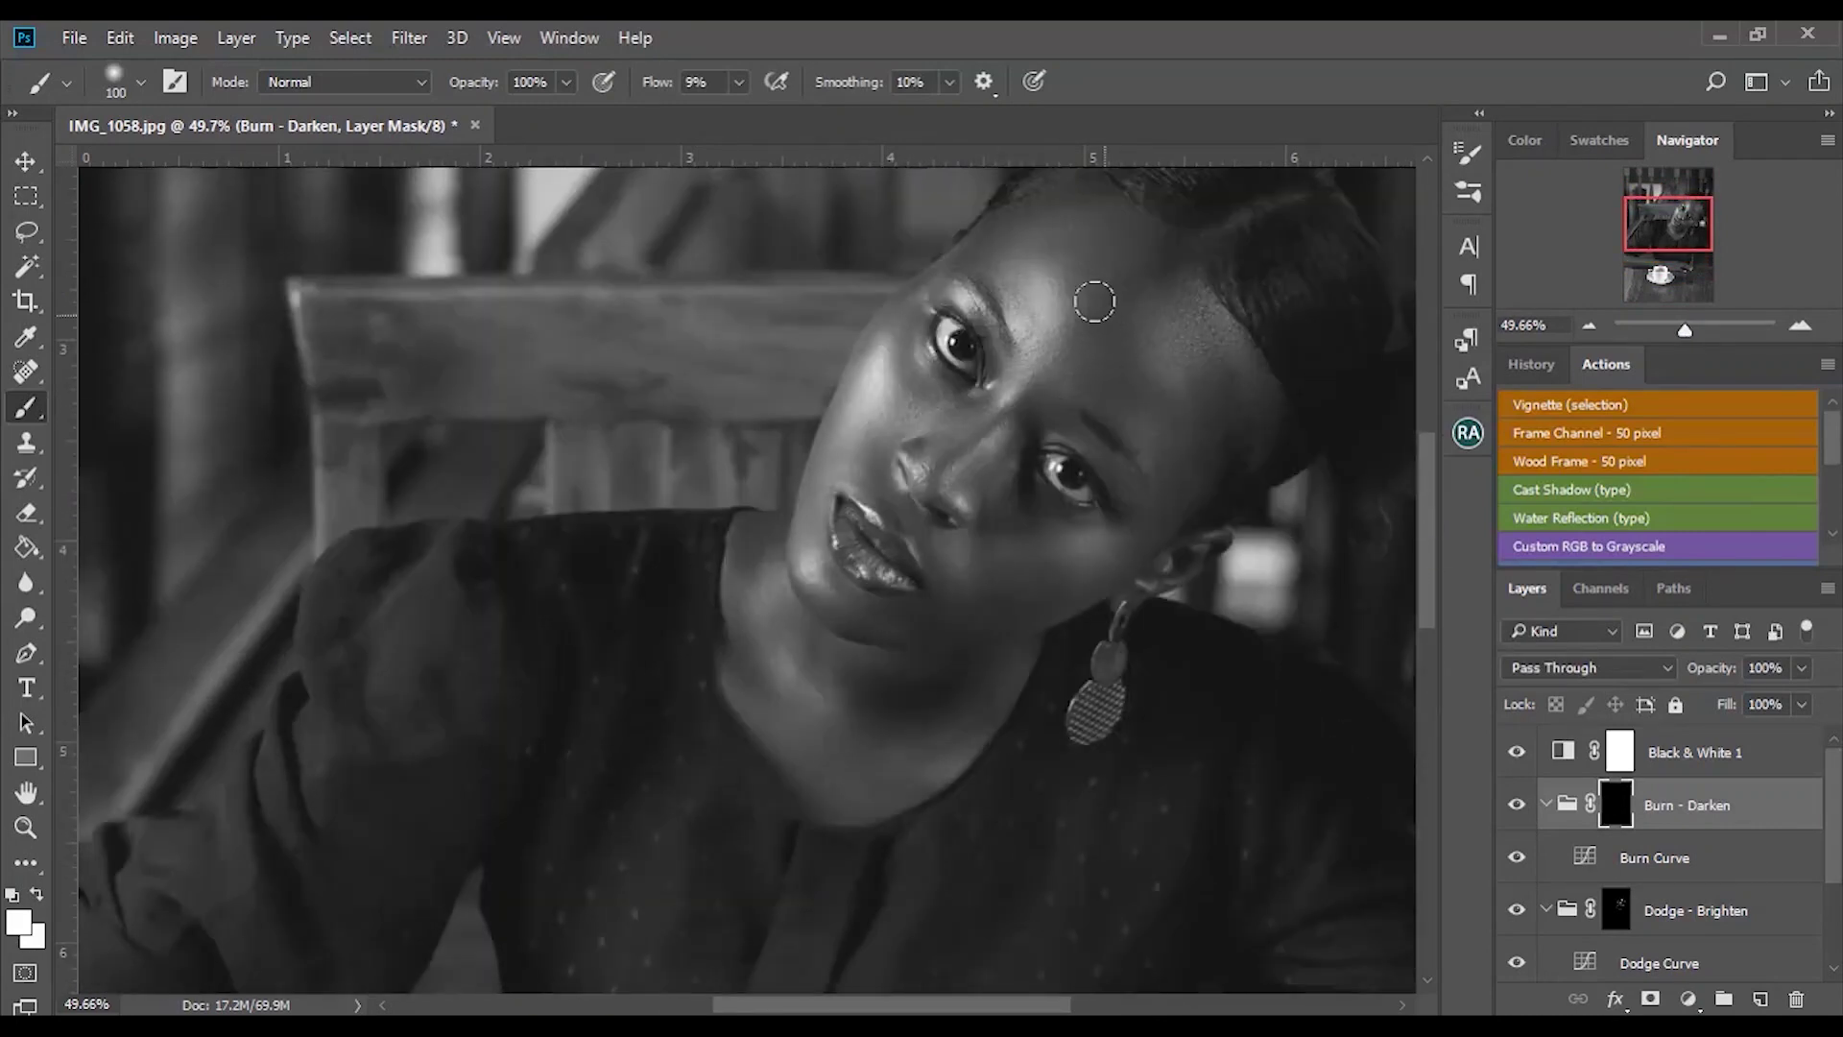
pyautogui.moveTo(1062, 217)
pyautogui.mouseDown()
pyautogui.moveTo(923, 295)
pyautogui.moveTo(1110, 239)
pyautogui.mouseUp()
pyautogui.moveTo(992, 423)
pyautogui.mouseDown()
pyautogui.moveTo(930, 482)
pyautogui.moveTo(964, 456)
pyautogui.moveTo(981, 398)
pyautogui.moveTo(1002, 486)
pyautogui.mouseUp()
pyautogui.moveTo(1024, 567)
pyautogui.mouseDown()
pyautogui.moveTo(960, 616)
pyautogui.moveTo(845, 619)
pyautogui.moveTo(824, 596)
pyautogui.moveTo(978, 654)
pyautogui.moveTo(939, 564)
pyautogui.mouseUp()
pyautogui.moveTo(970, 450)
pyautogui.mouseDown()
pyautogui.moveTo(1049, 402)
pyautogui.moveTo(996, 457)
pyautogui.mouseUp()
pyautogui.moveTo(922, 379); pyautogui.dragTo(917, 350)
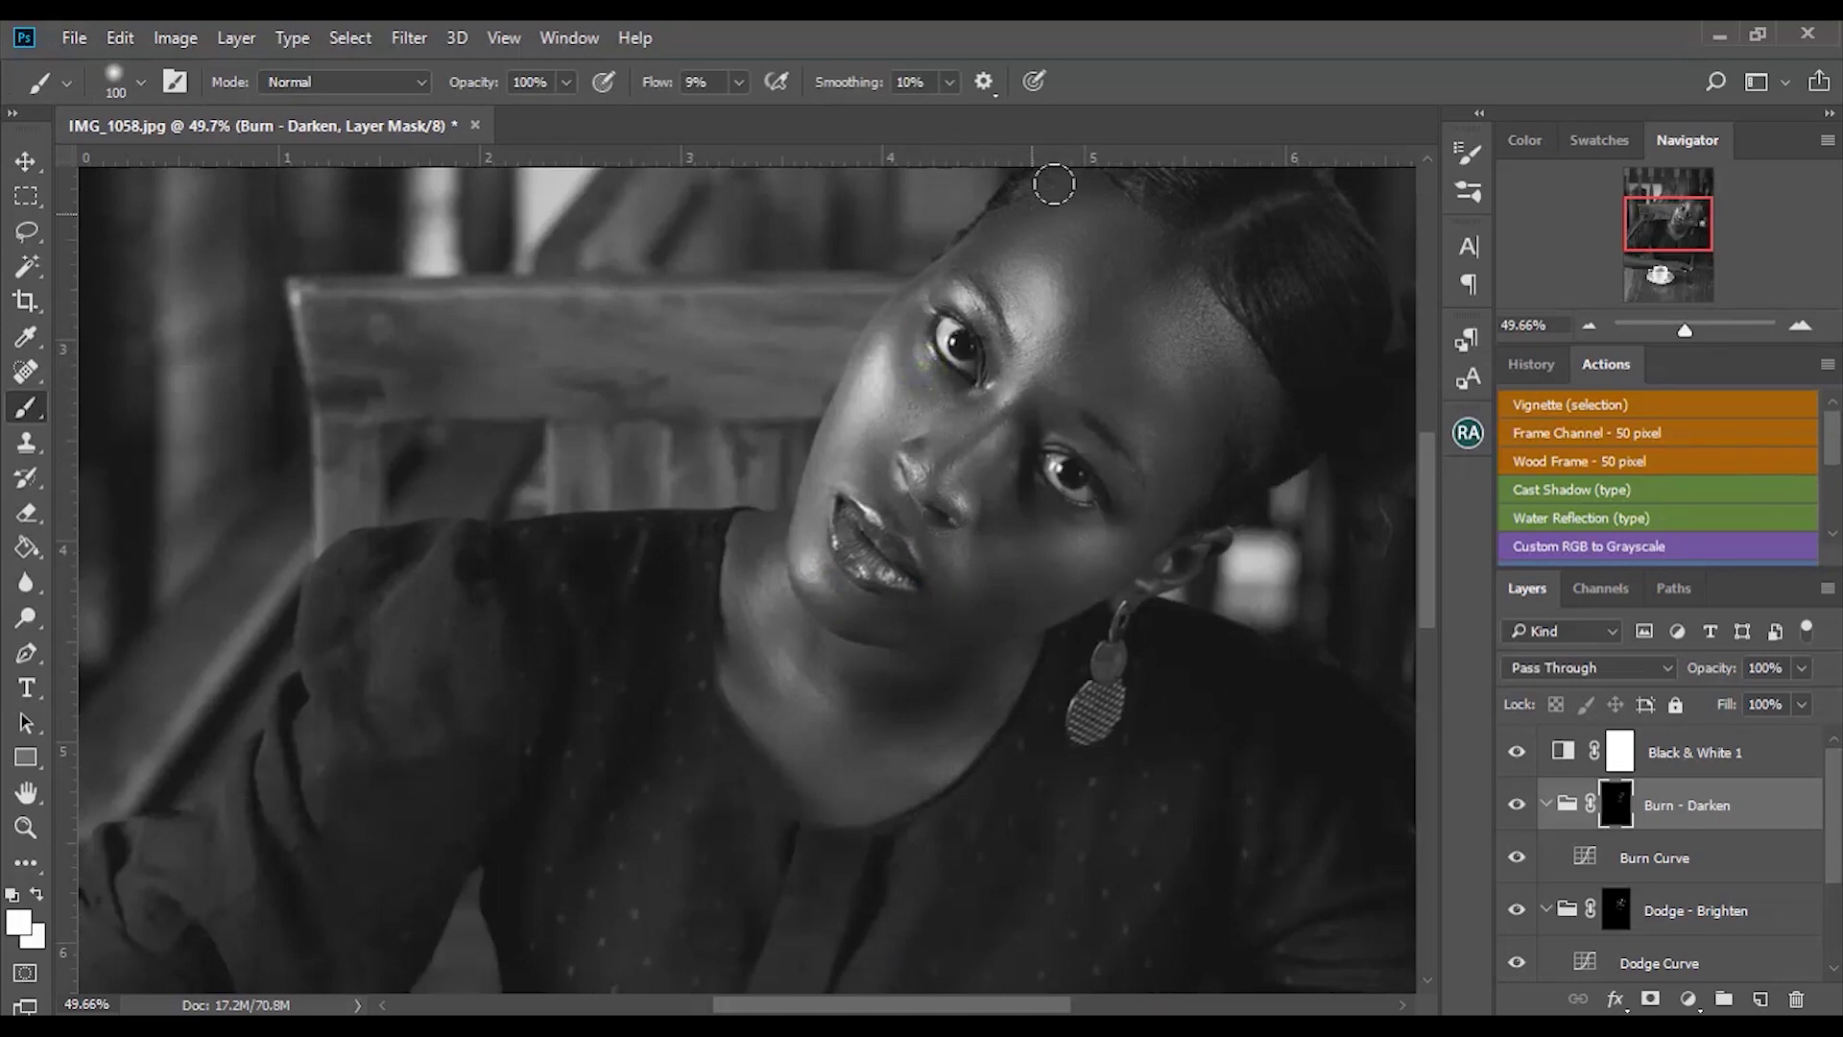
pyautogui.moveTo(920, 819)
pyautogui.mouseDown()
pyautogui.moveTo(864, 619)
pyautogui.moveTo(872, 690)
pyautogui.moveTo(913, 693)
pyautogui.moveTo(829, 763)
pyautogui.moveTo(745, 675)
pyautogui.mouseUp()
# Collapse the Burn - Darken and Dodge - Brighten groups and combine both into one new group.
pyautogui.click(1619, 912)
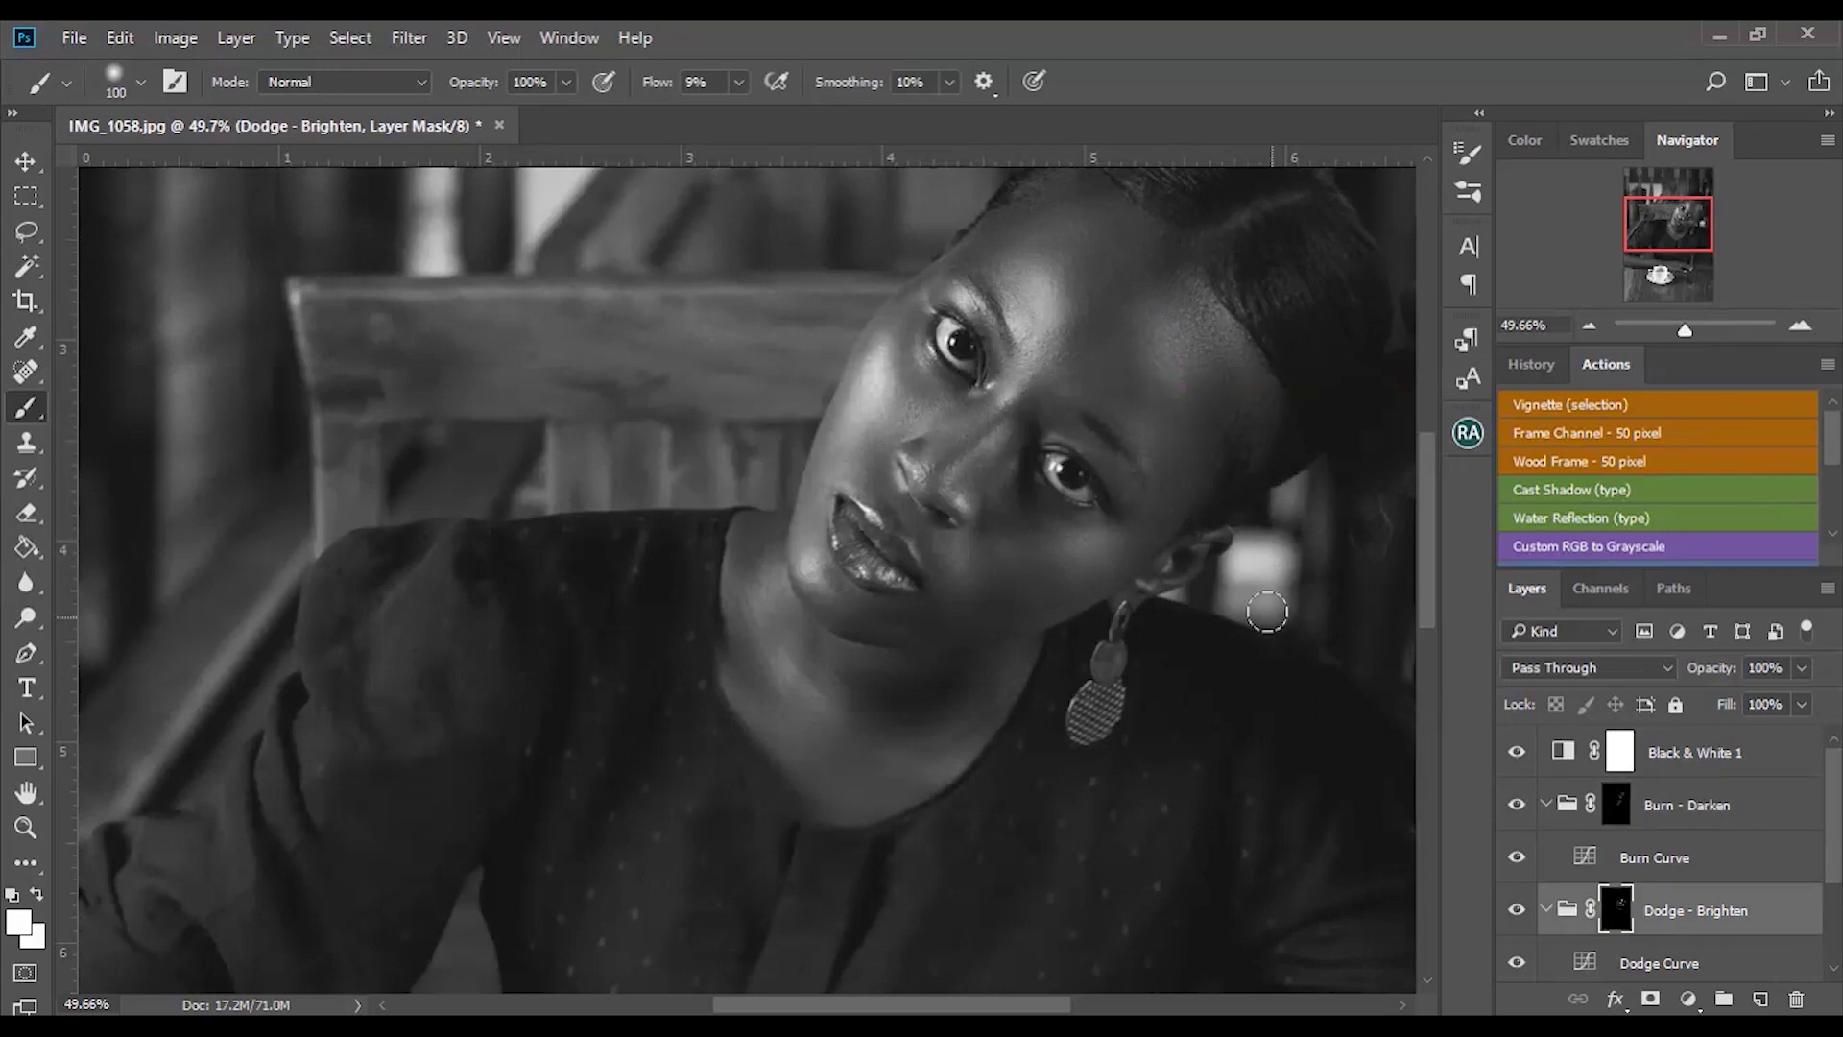
pyautogui.hotkey('ctrl', '0')
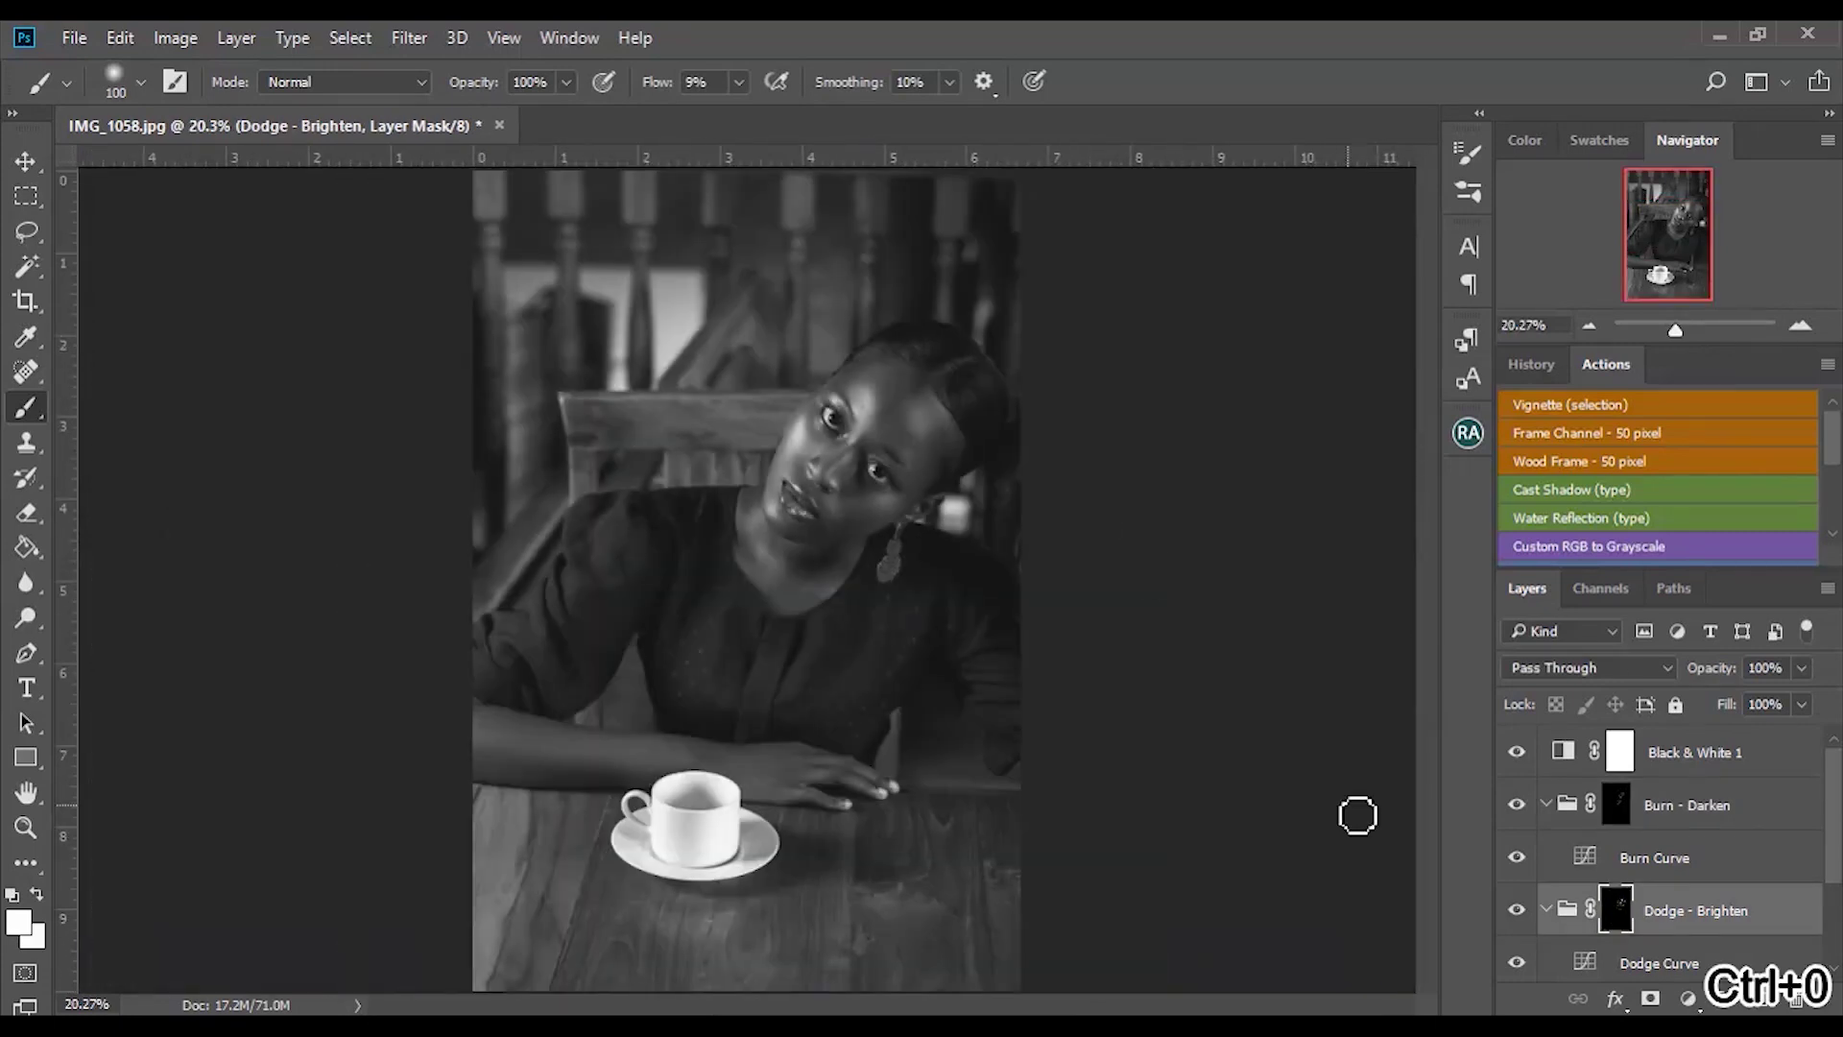
pyautogui.click(1546, 805)
pyautogui.click(1545, 858)
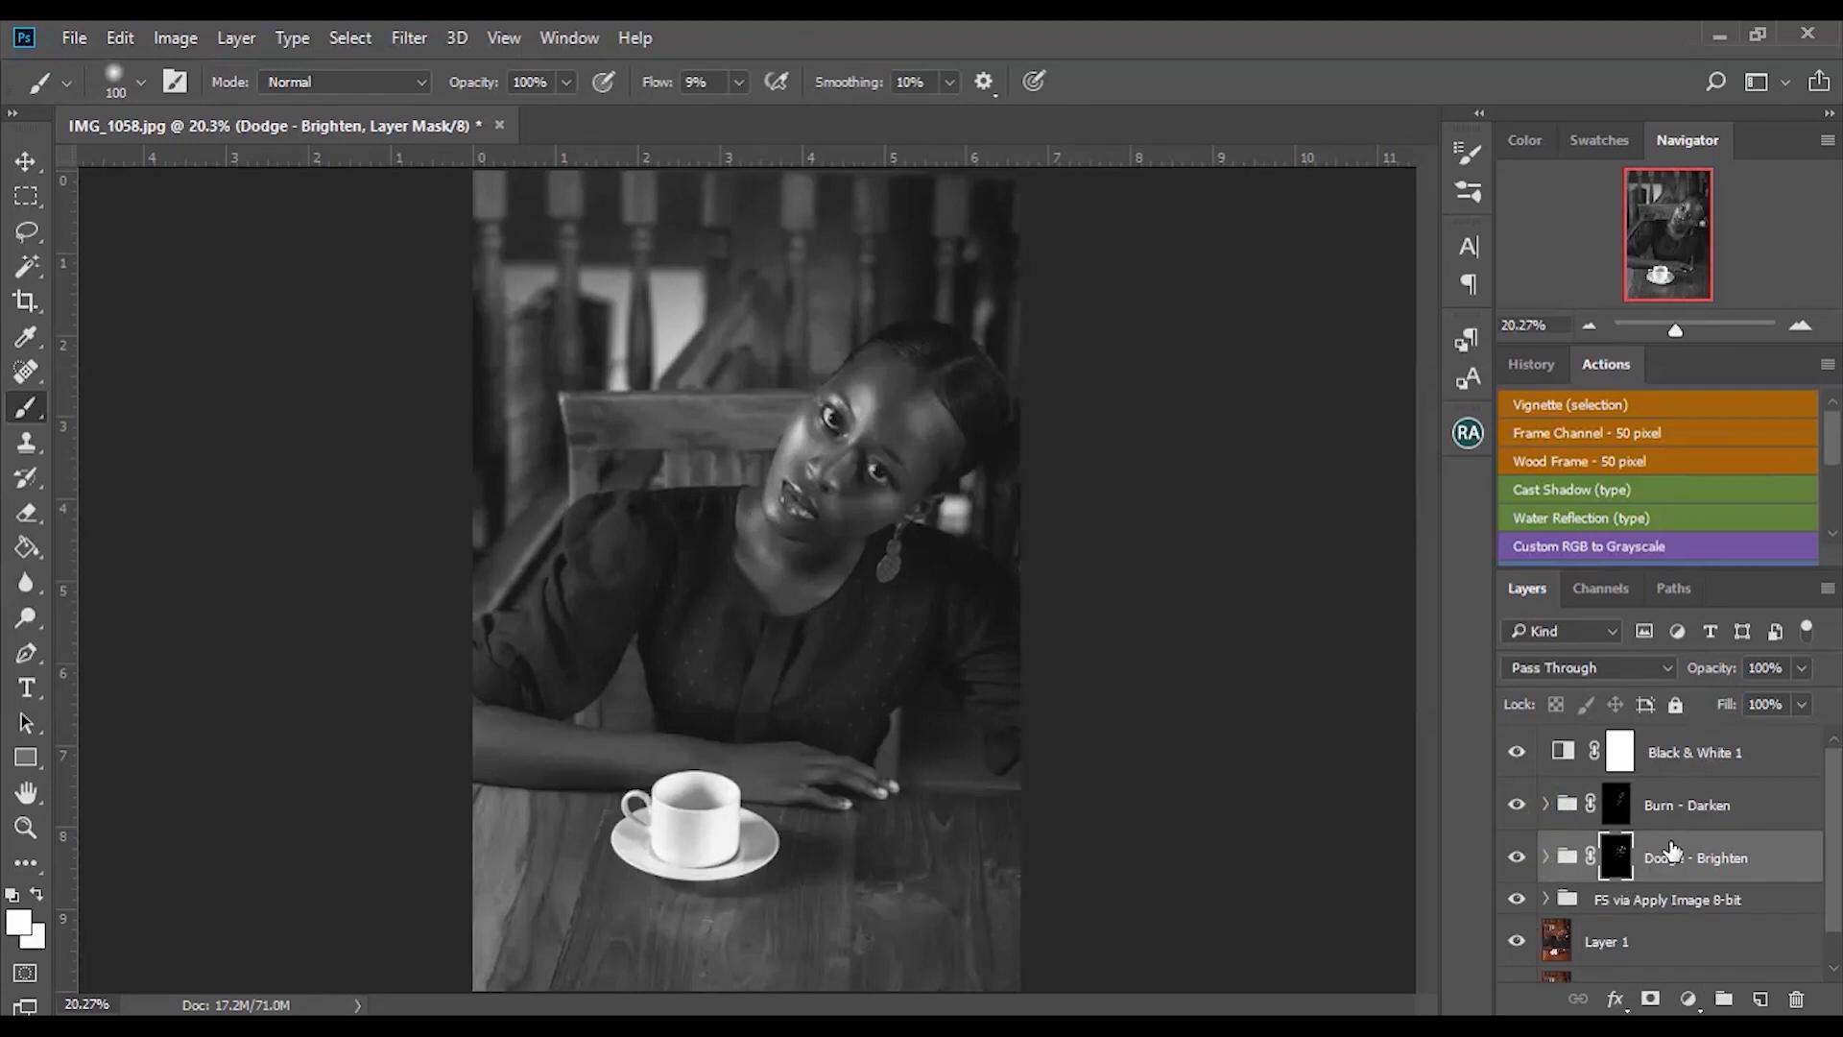
pyautogui.keyDown('shift'); pyautogui.click(1705, 804); pyautogui.keyUp('shift')
pyautogui.hotkey('ctrl', 'g')
# Compare the image with and without the combined dodge and burn group, and hide the Black & White layer.
pyautogui.click(1524, 802)
pyautogui.click(1525, 804)
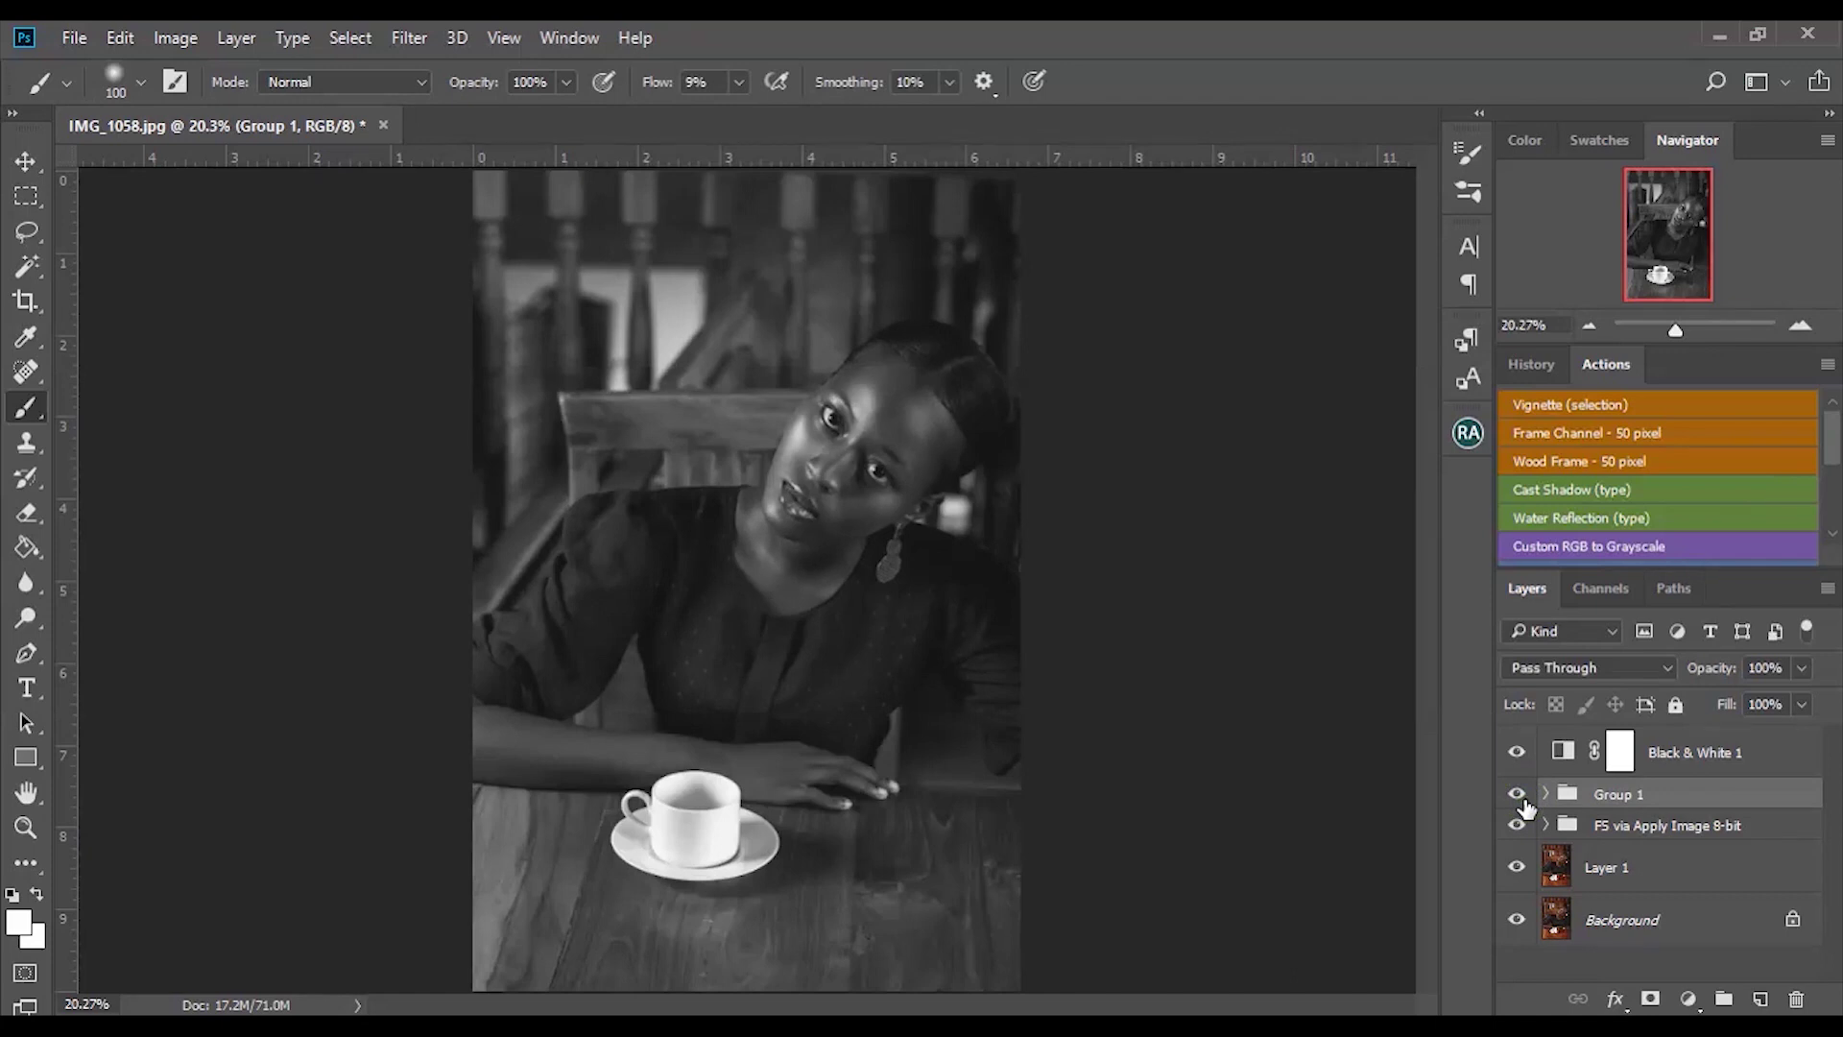
pyautogui.click(1517, 753)
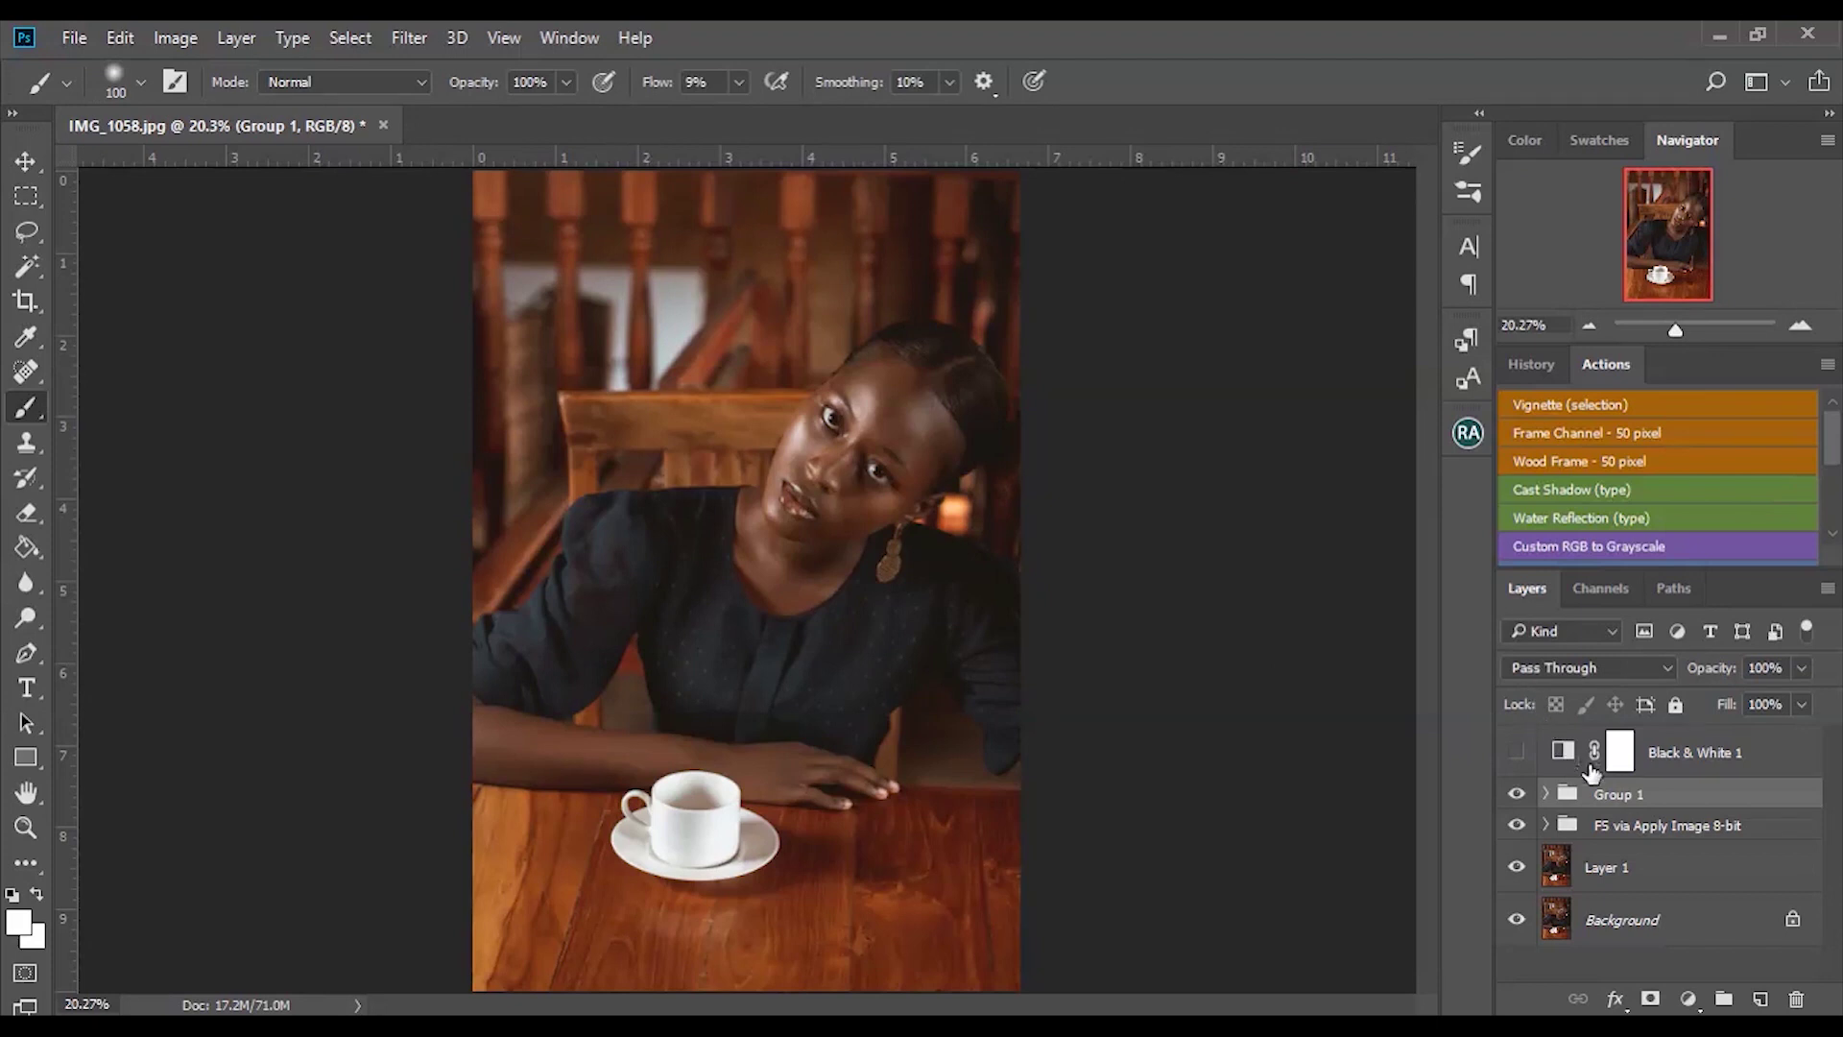
# Set the combined dodge and burn group's opacity to 70% and compare the image with and without the group.
pyautogui.click(1517, 796)
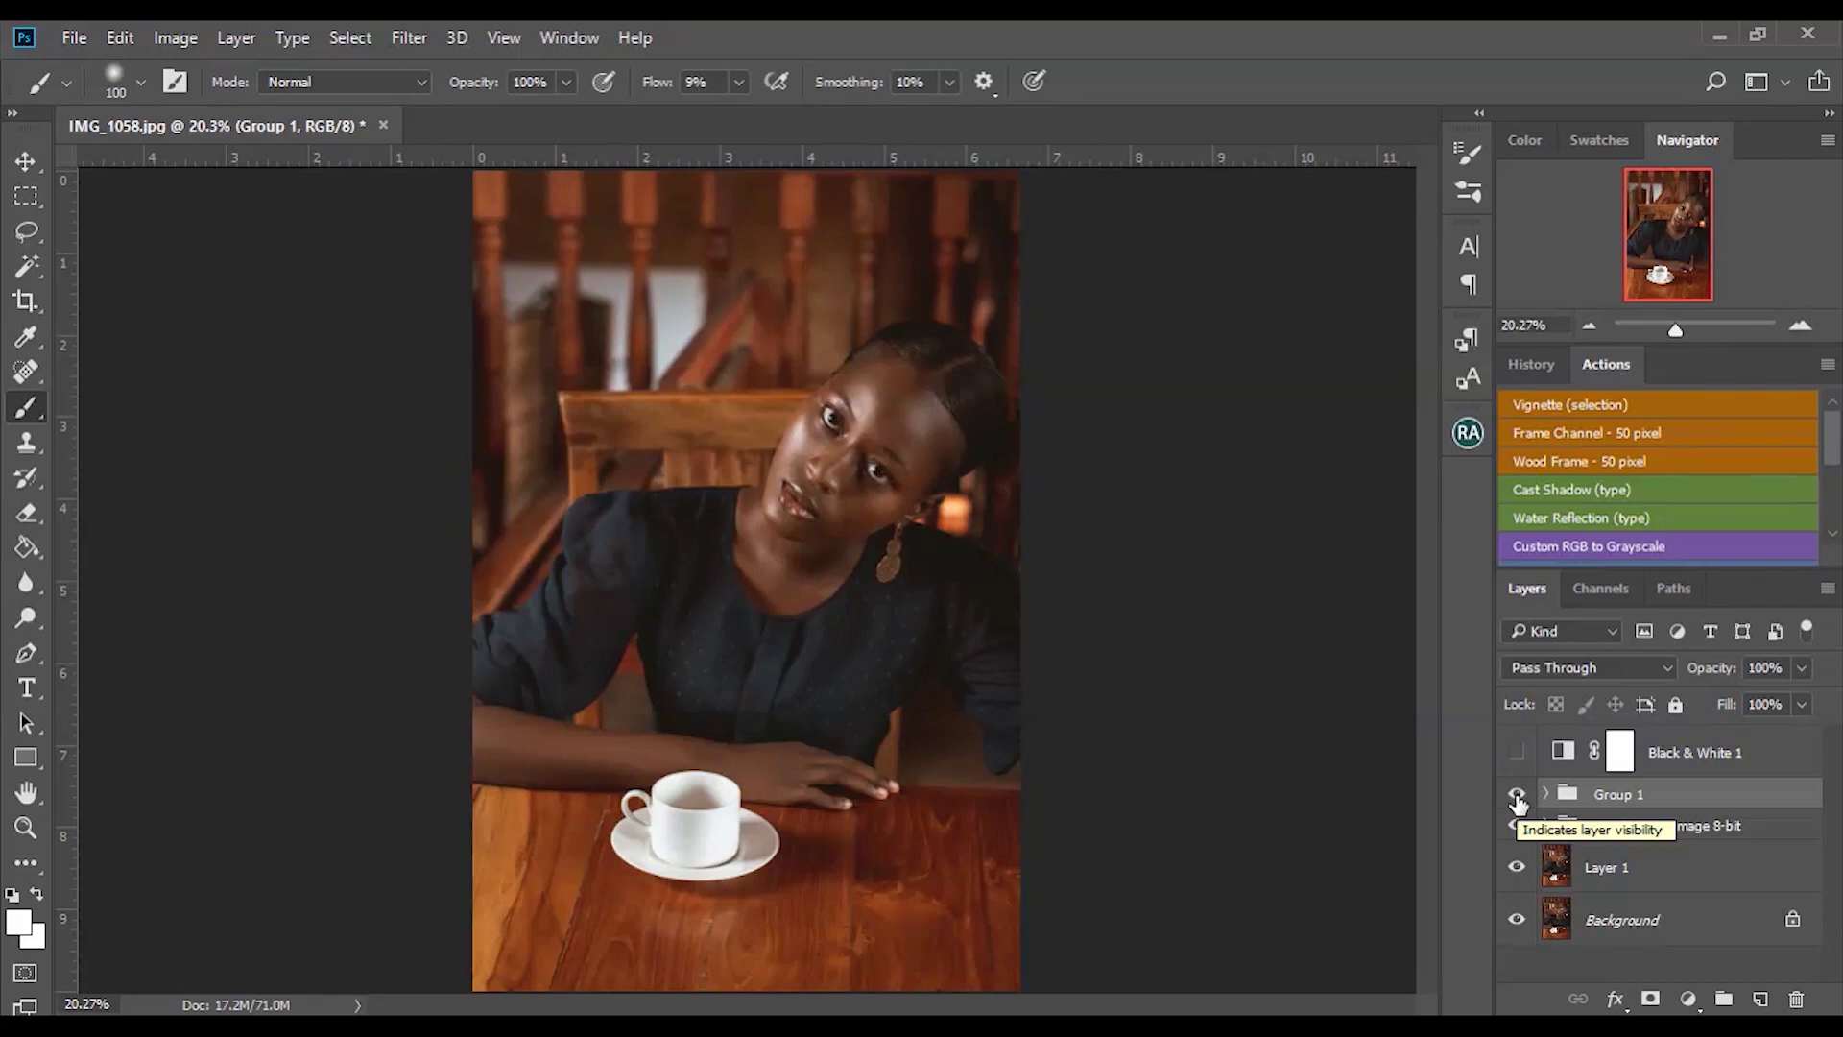
pyautogui.click(1517, 797)
pyautogui.click(1517, 797)
pyautogui.click(1804, 668)
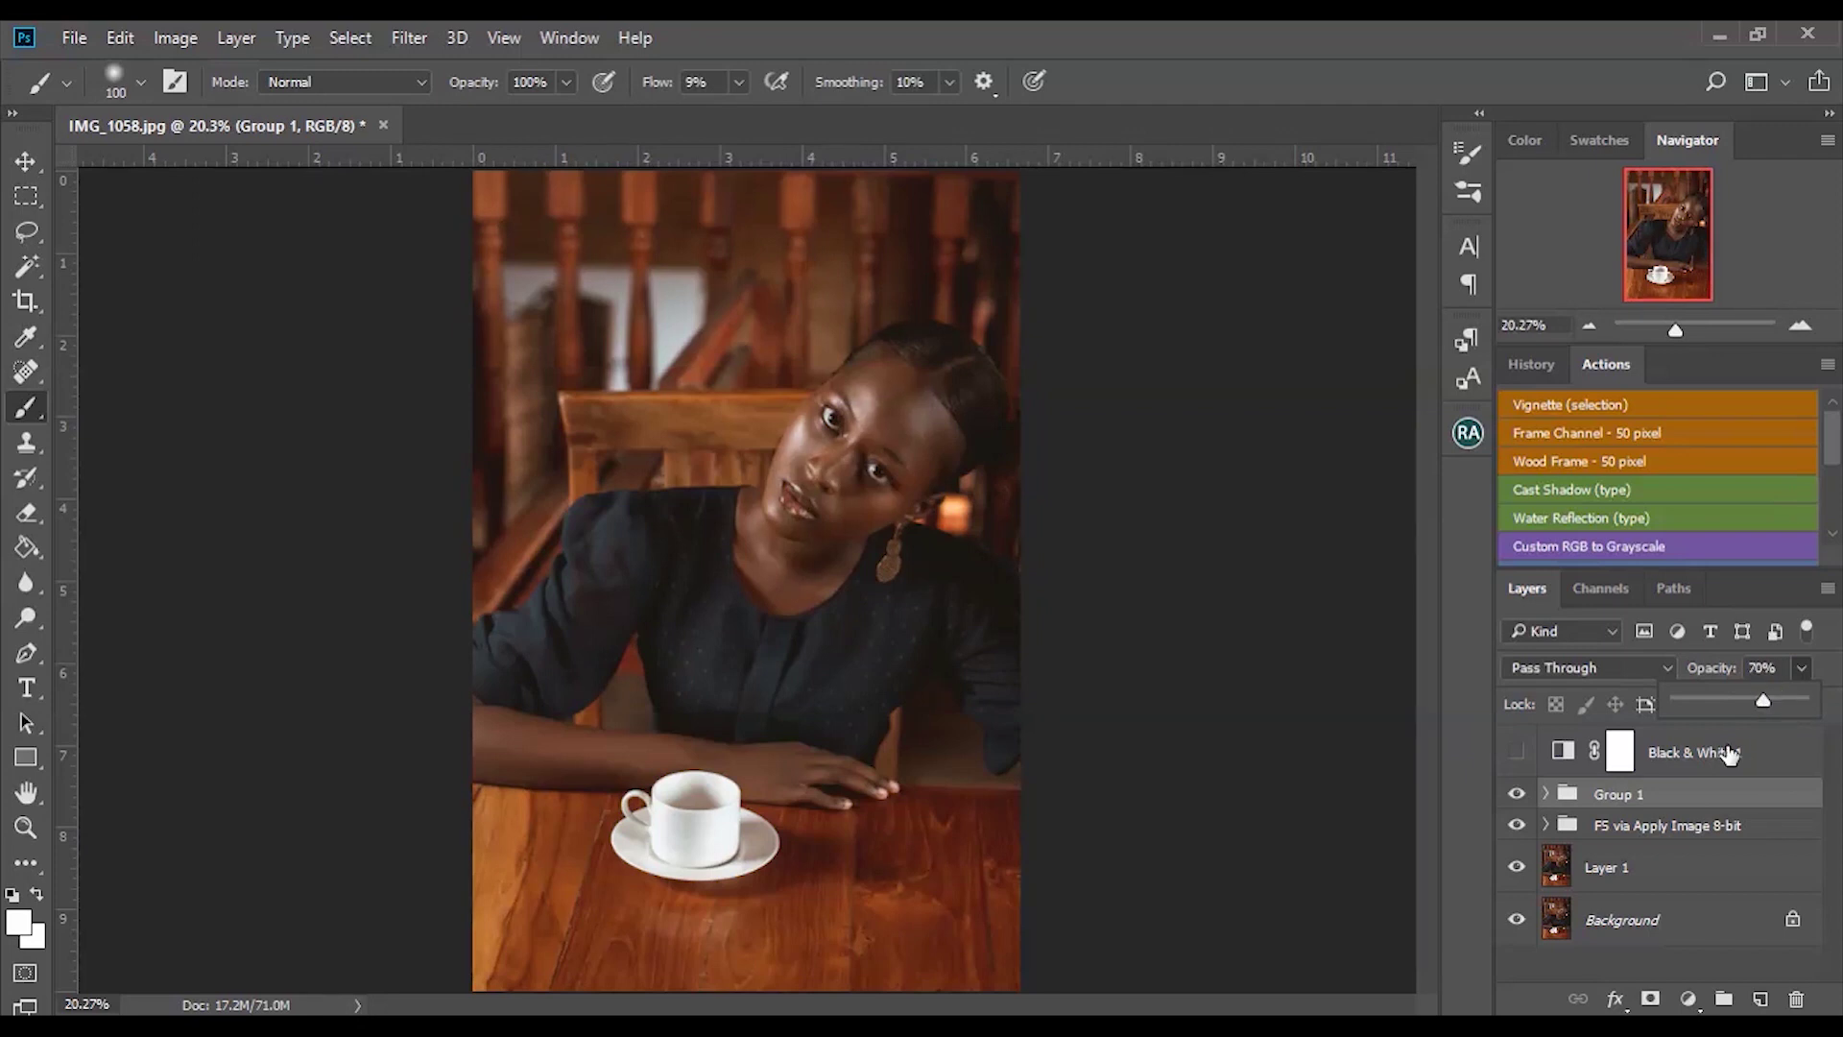
pyautogui.click(1517, 797)
pyautogui.click(1516, 797)
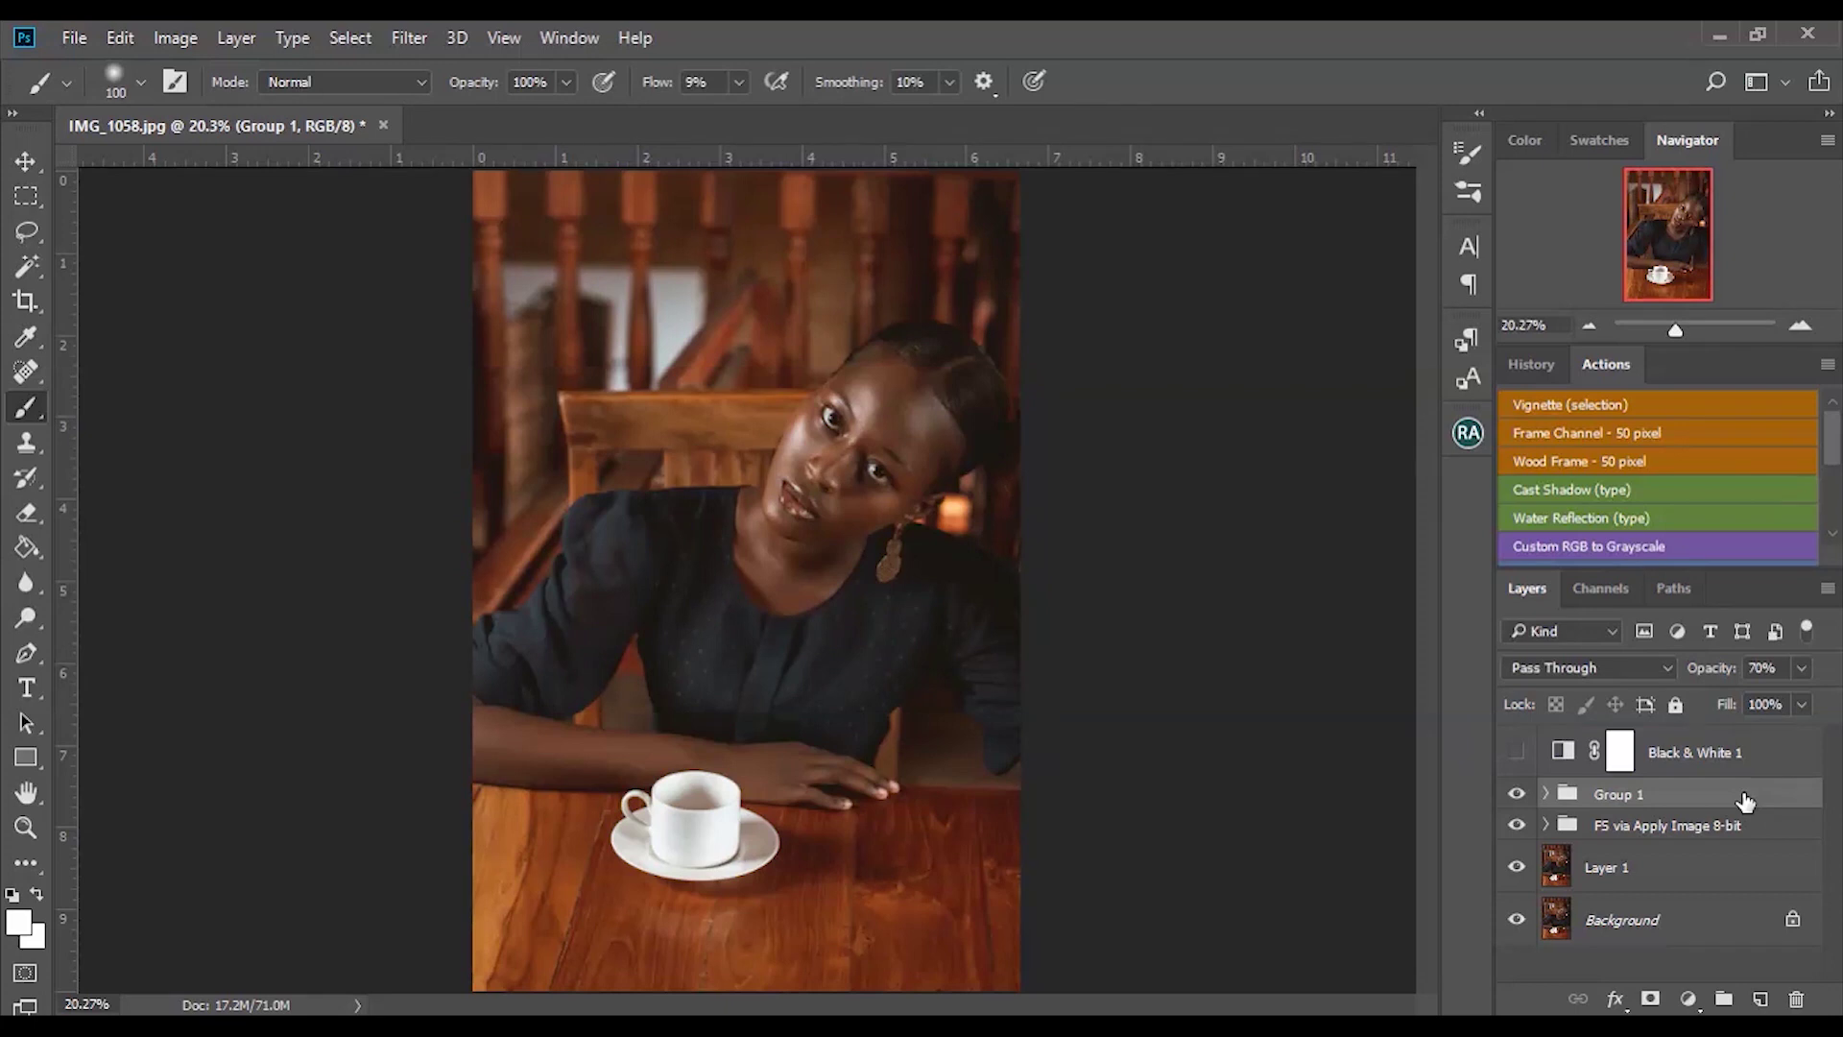
# Delete the combined dodge and burn group and the hidden Black & White layer.
pyautogui.press('Delete')
pyautogui.press('Delete')
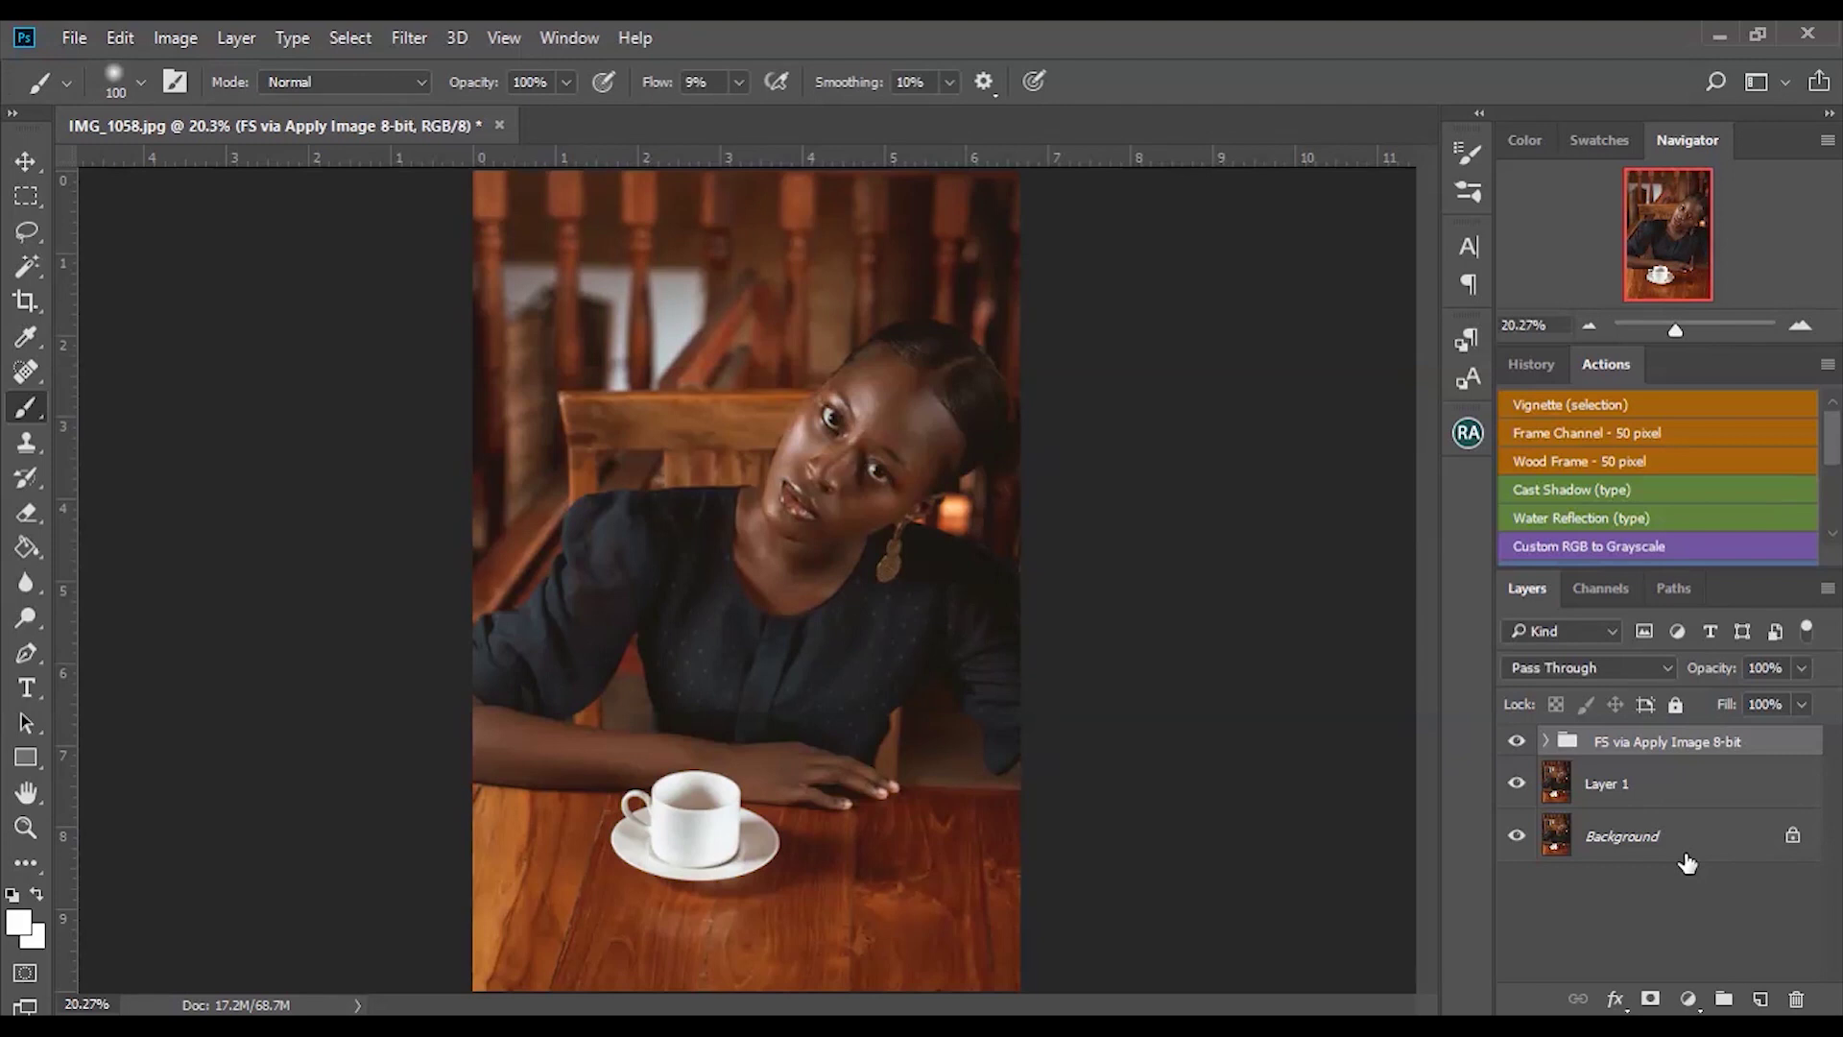
# Add a Curves adjustment layer above the FS via Apply Image 8-bit group and raise its midpoint to brighten the image.
pyautogui.click(1688, 999)
pyautogui.click(1699, 579)
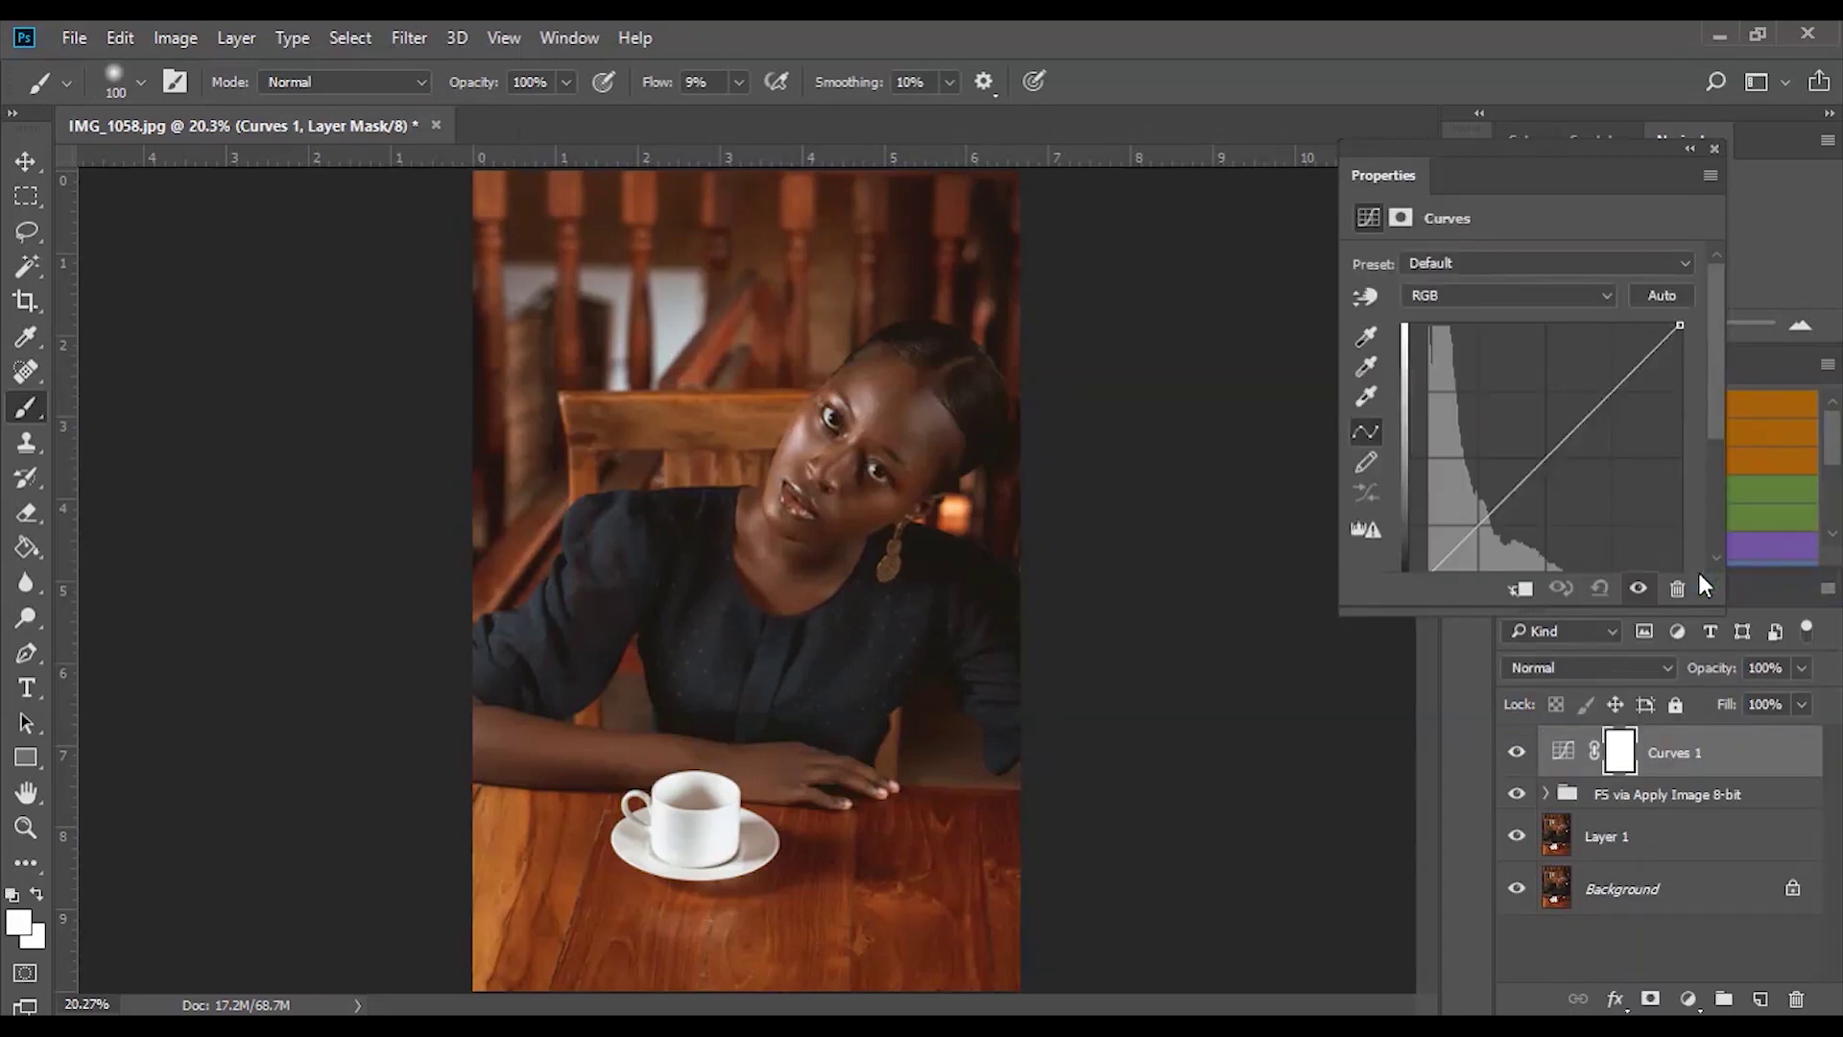
pyautogui.moveTo(1558, 169); pyautogui.dragTo(1275, 209)
pyautogui.moveTo(1433, 442)
pyautogui.mouseDown()
pyautogui.moveTo(1437, 469)
pyautogui.moveTo(1434, 442)
pyautogui.mouseUp()
pyautogui.click(1266, 467)
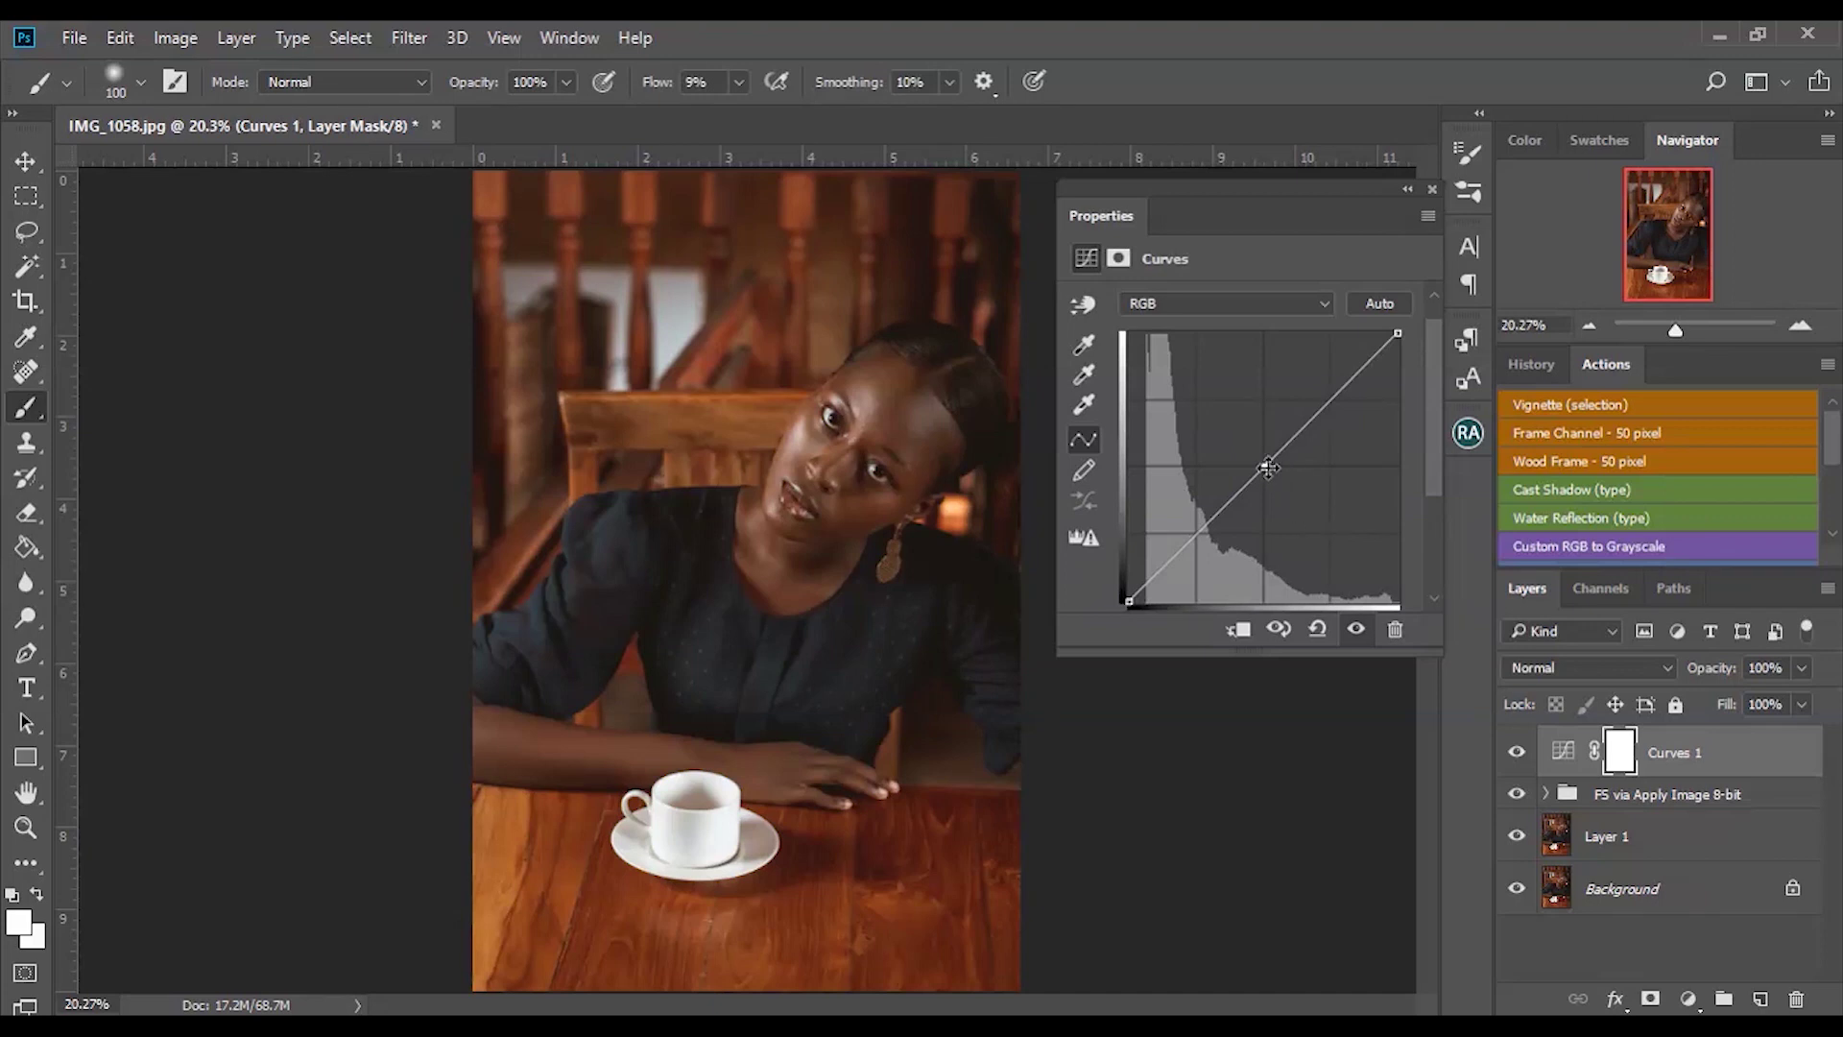
pyautogui.moveTo(1266, 467); pyautogui.dragTo(1256, 435)
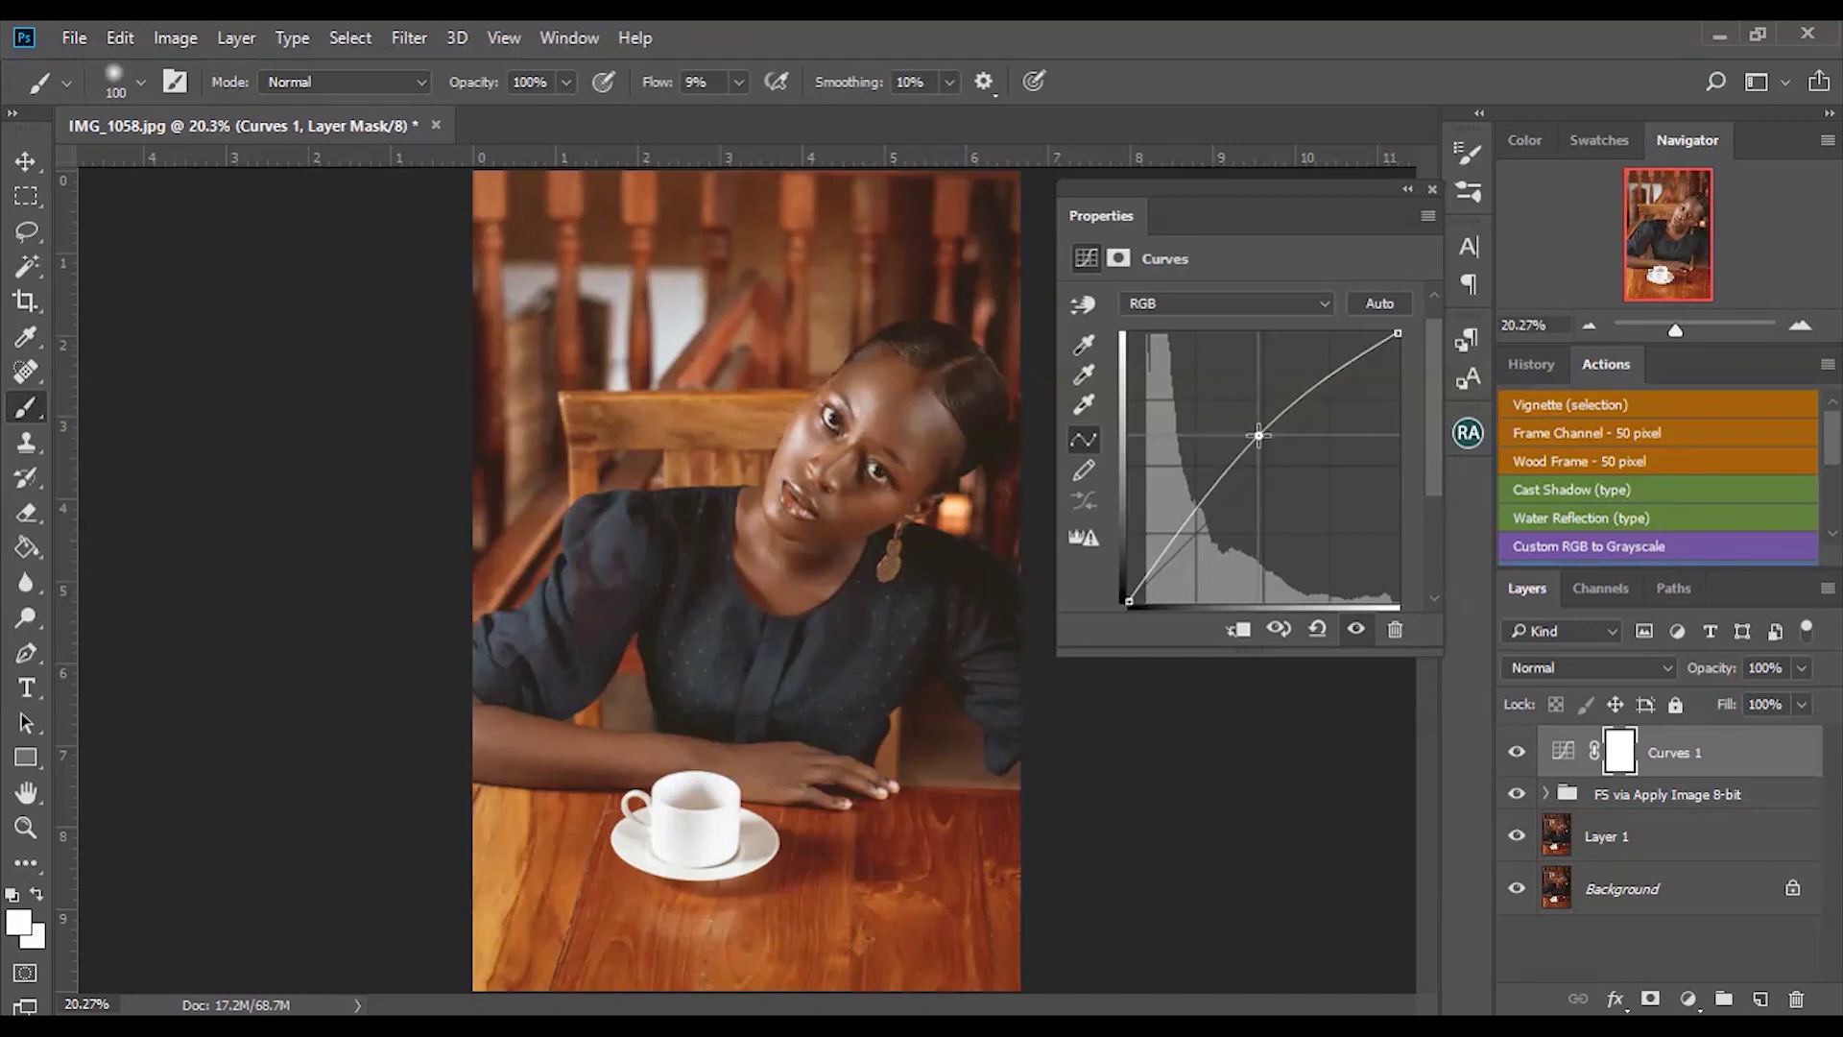
pyautogui.click(1437, 186)
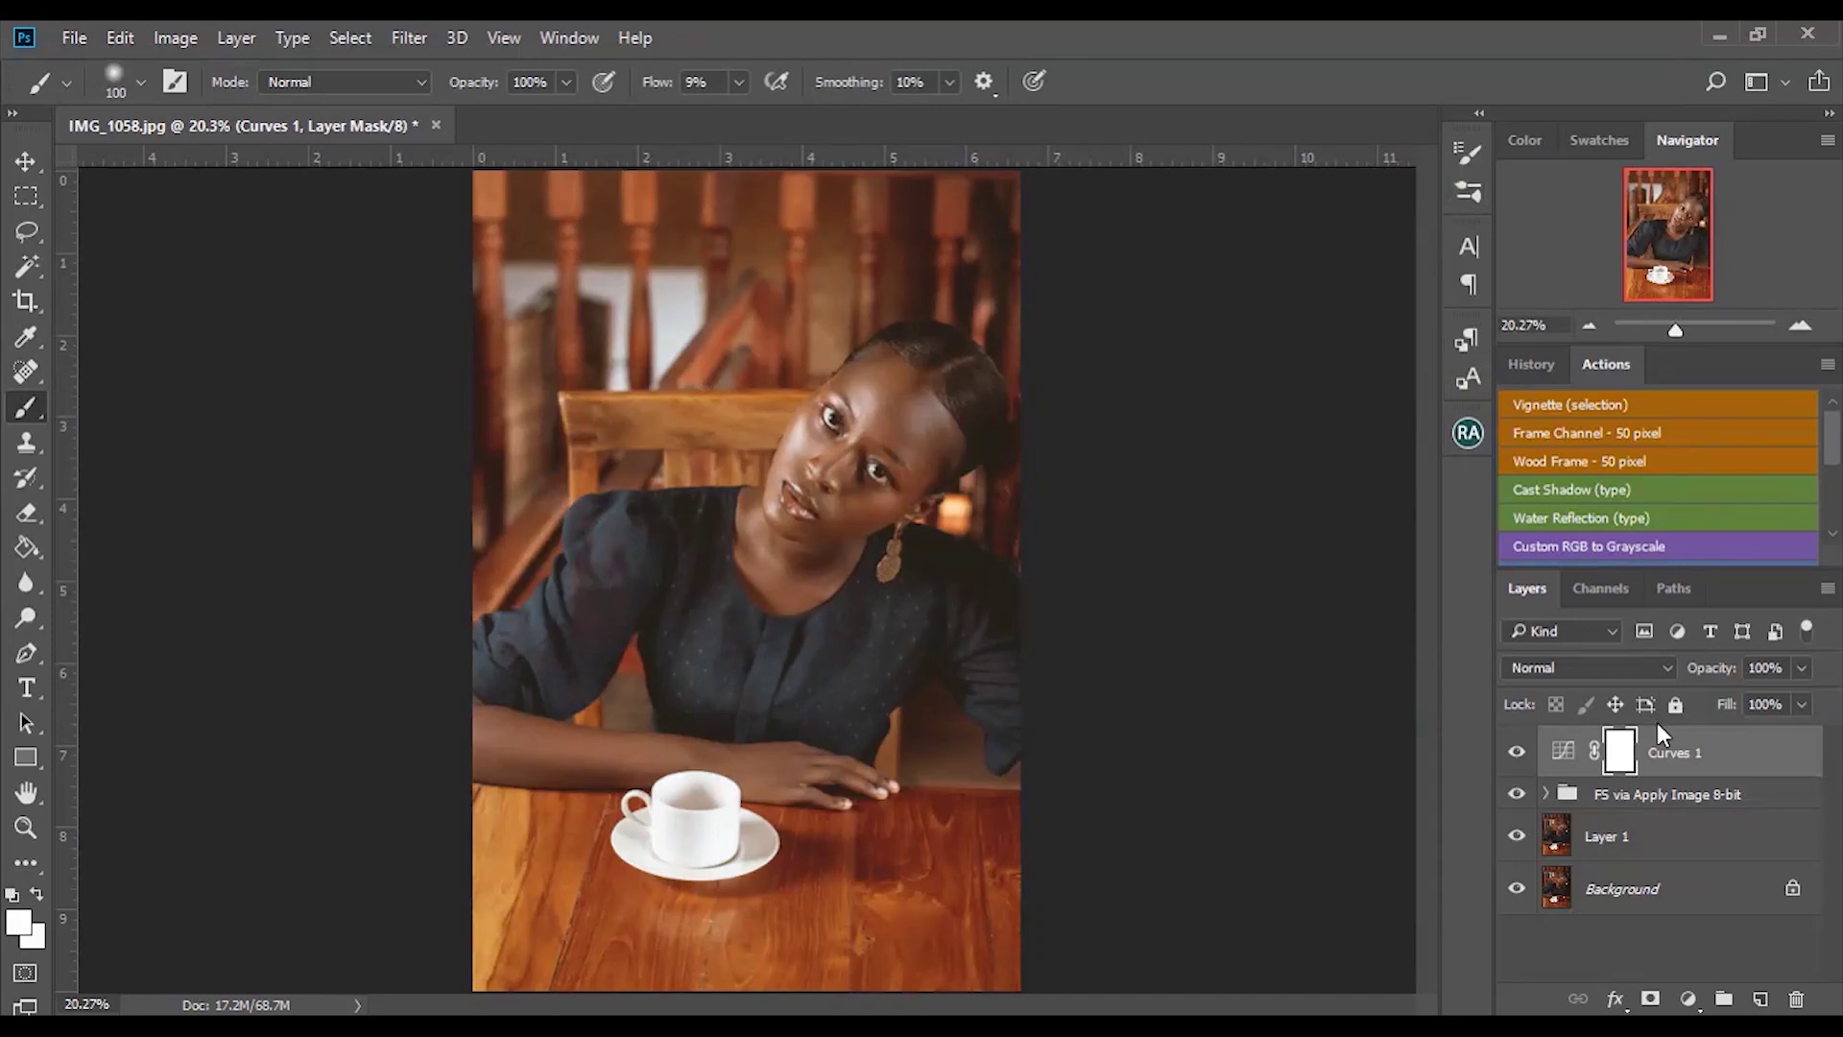
# Place the brightening Curves layer in a new group with a black mask and name the group Dodge.
pyautogui.moveTo(1680, 754); pyautogui.dragTo(1724, 1001)
pyautogui.click(1546, 741)
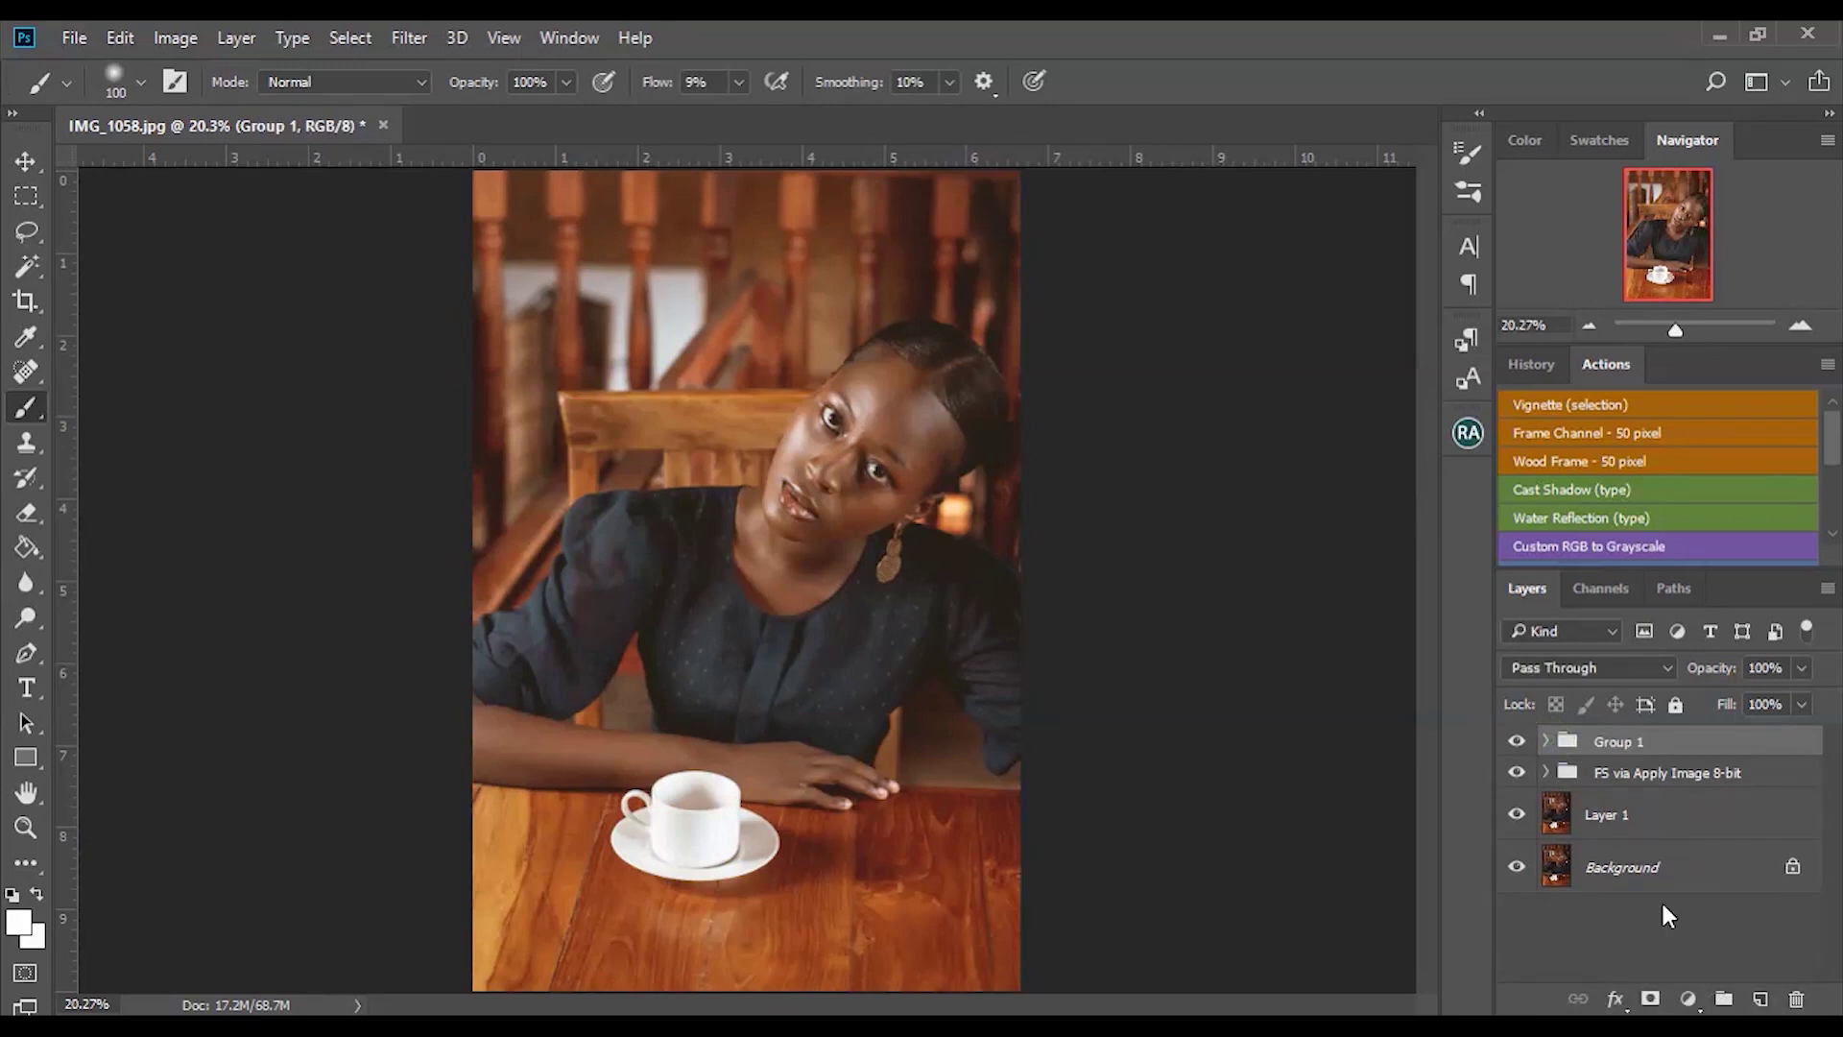
pyautogui.keyDown('alt'); pyautogui.click(1651, 1001); pyautogui.keyUp('alt')
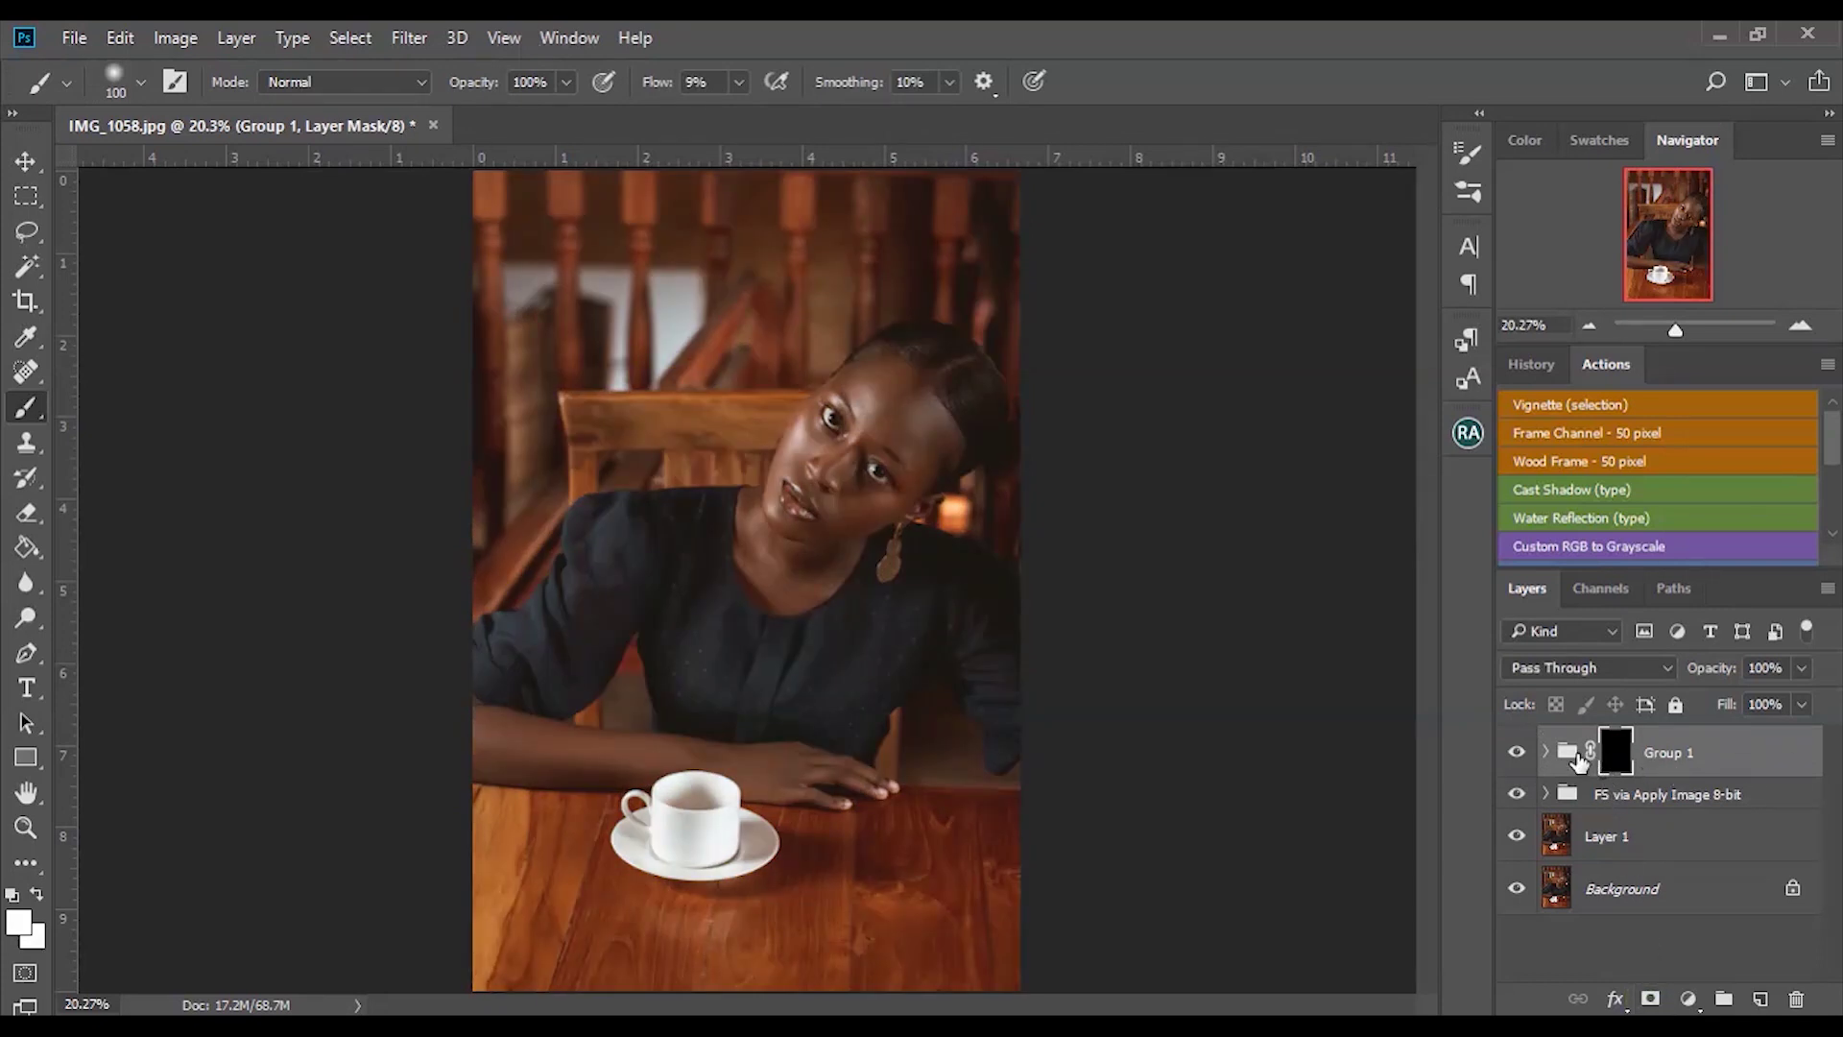
pyautogui.doubleClick(1669, 753)
pyautogui.write('Dodge')
pyautogui.press('Return')
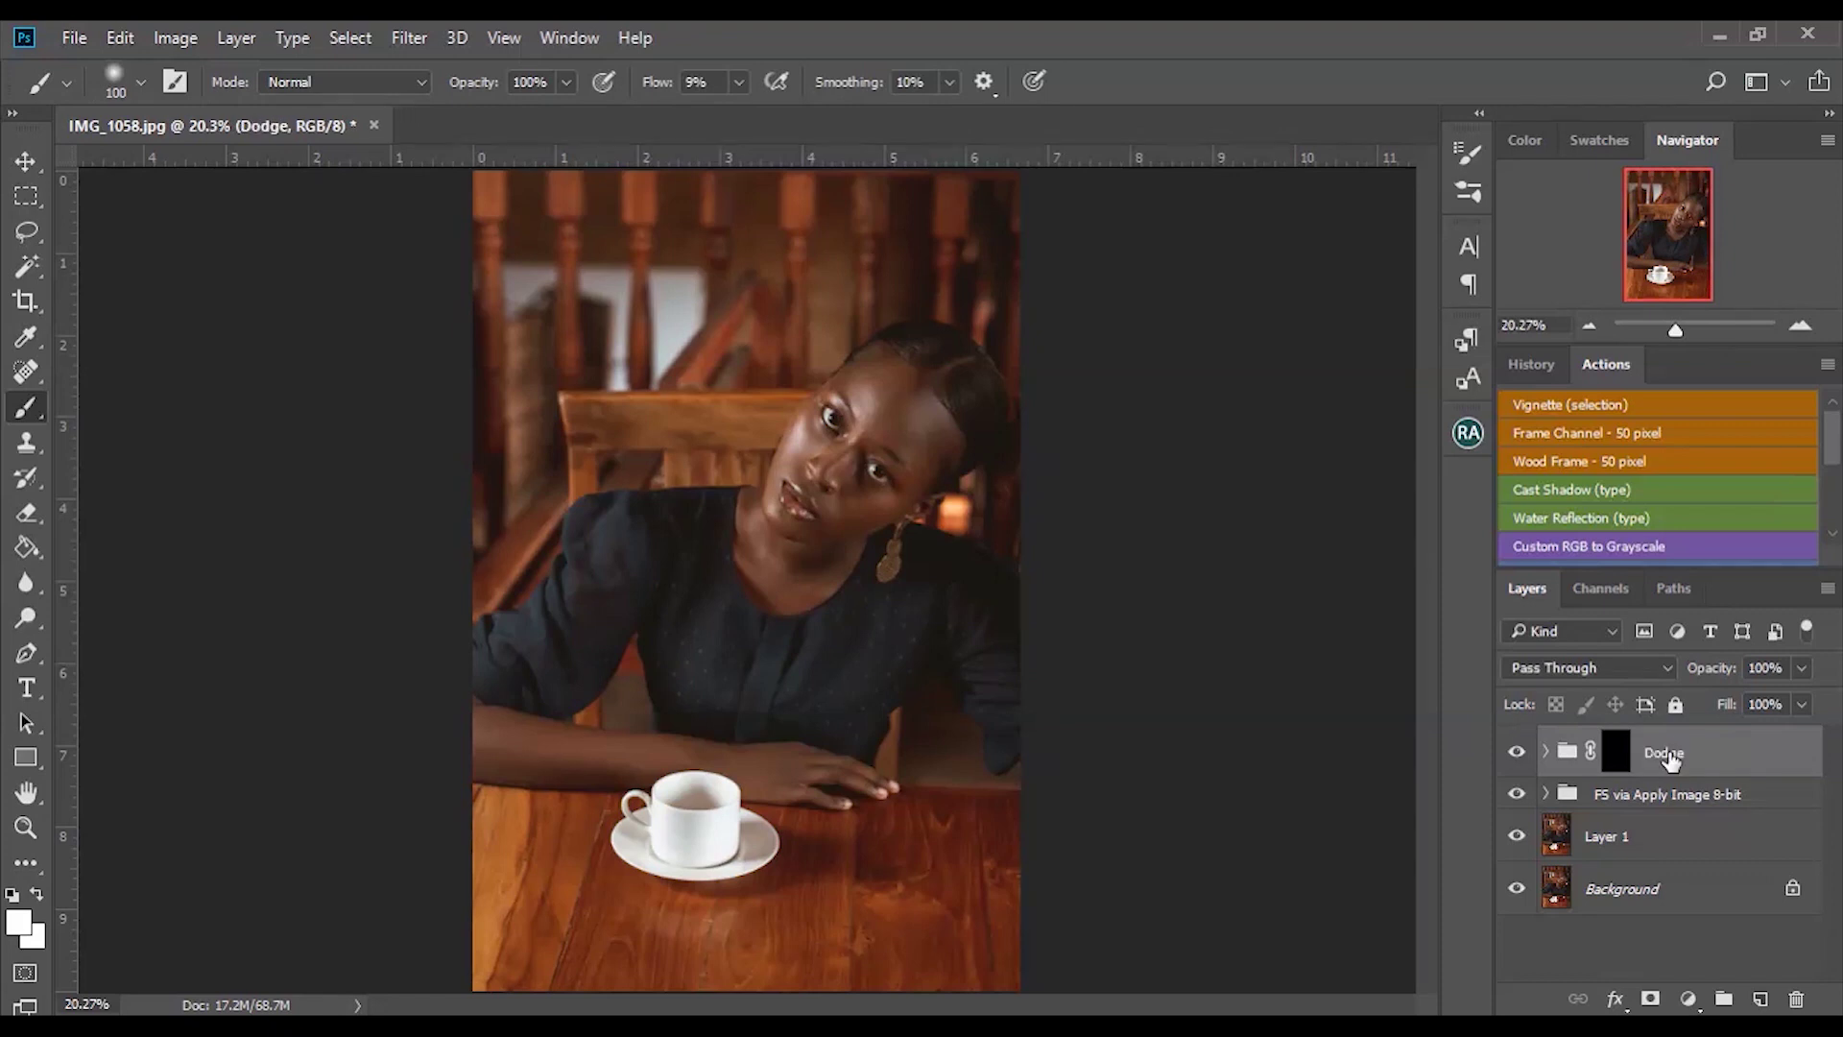
# Add a second Curves adjustment layer above the Dodge group and lower its midpoint to darken the image.
pyautogui.click(1688, 999)
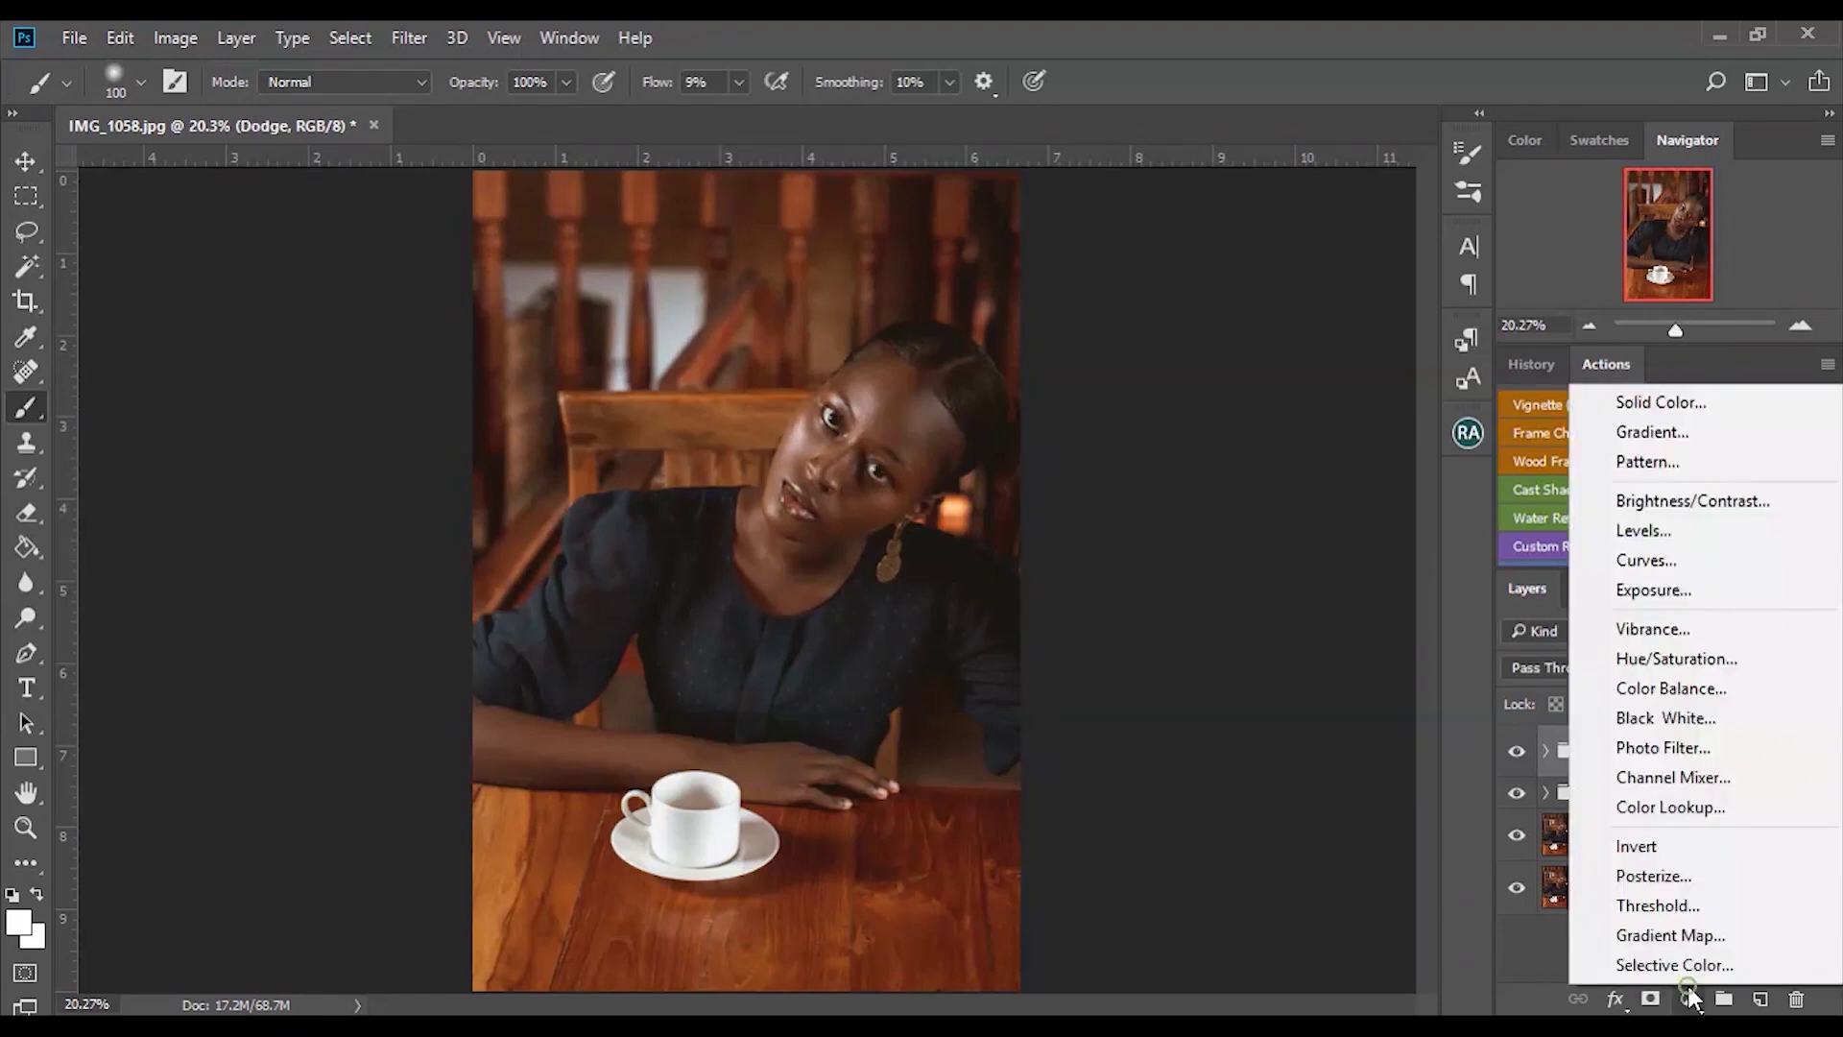
pyautogui.click(1673, 565)
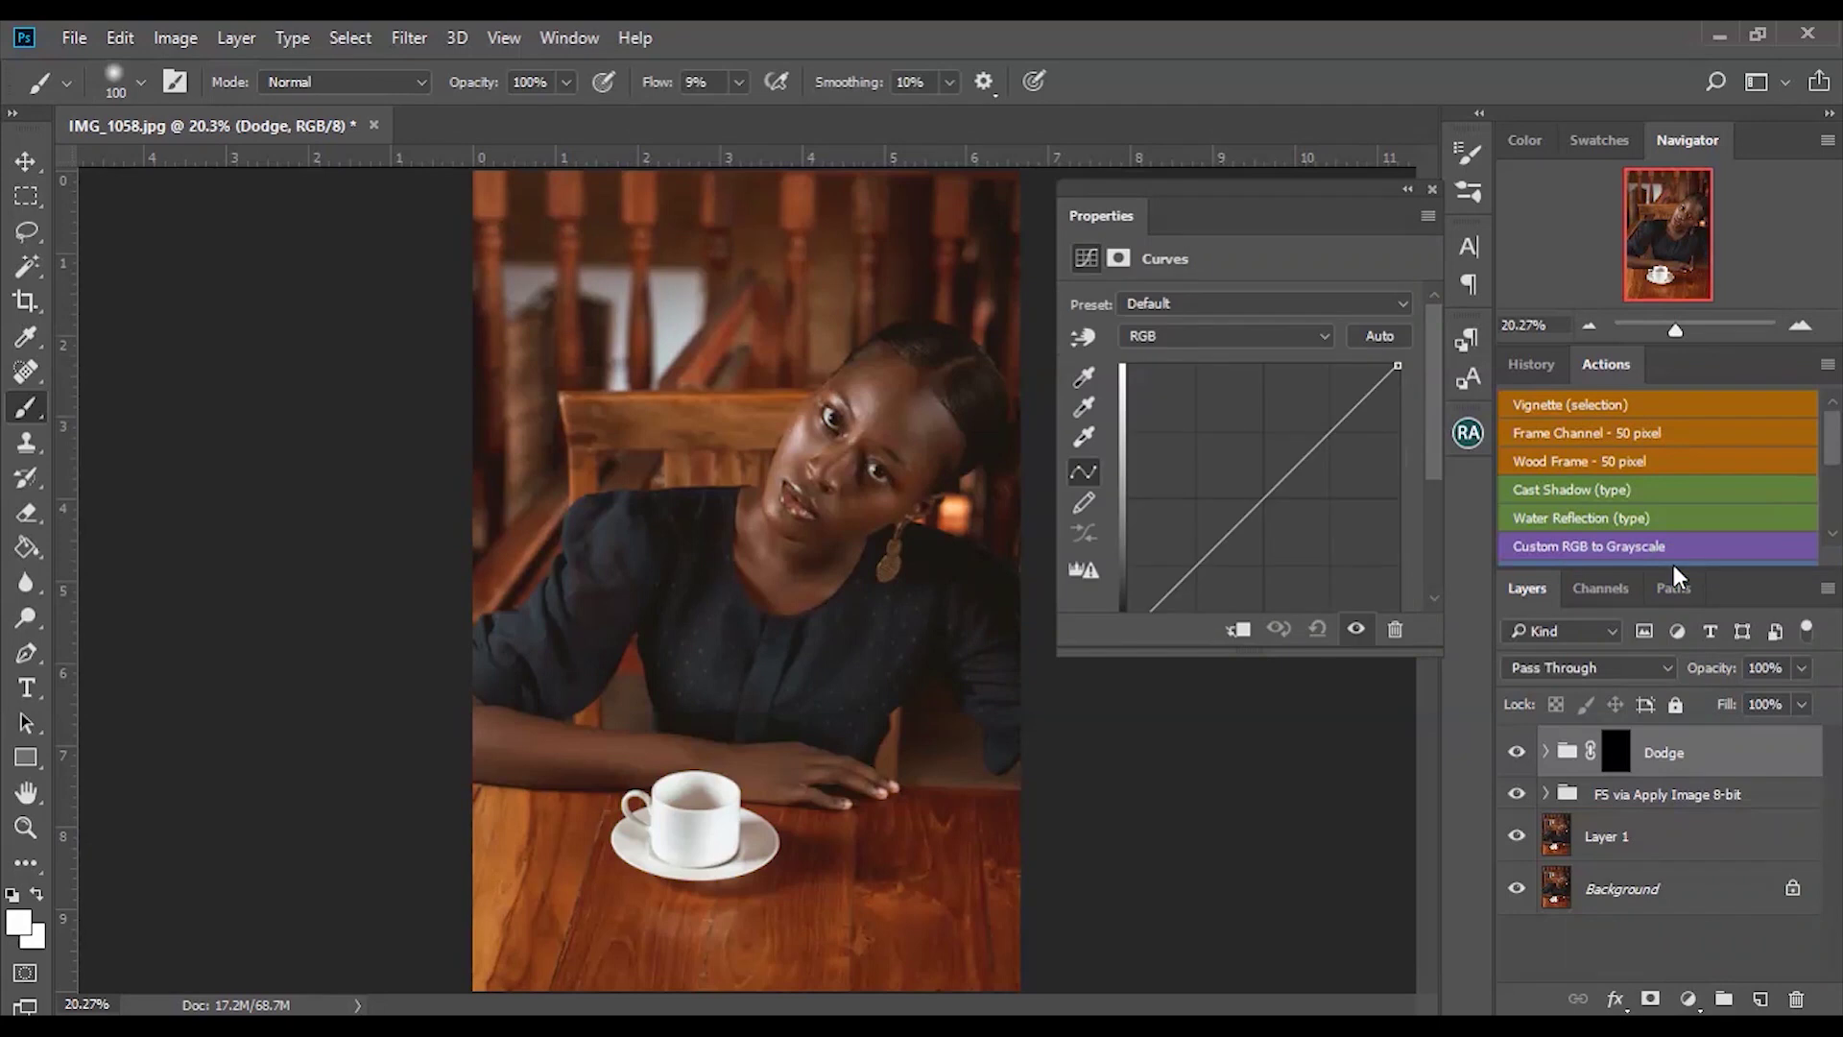
pyautogui.scroll(-1, 1430, 348)
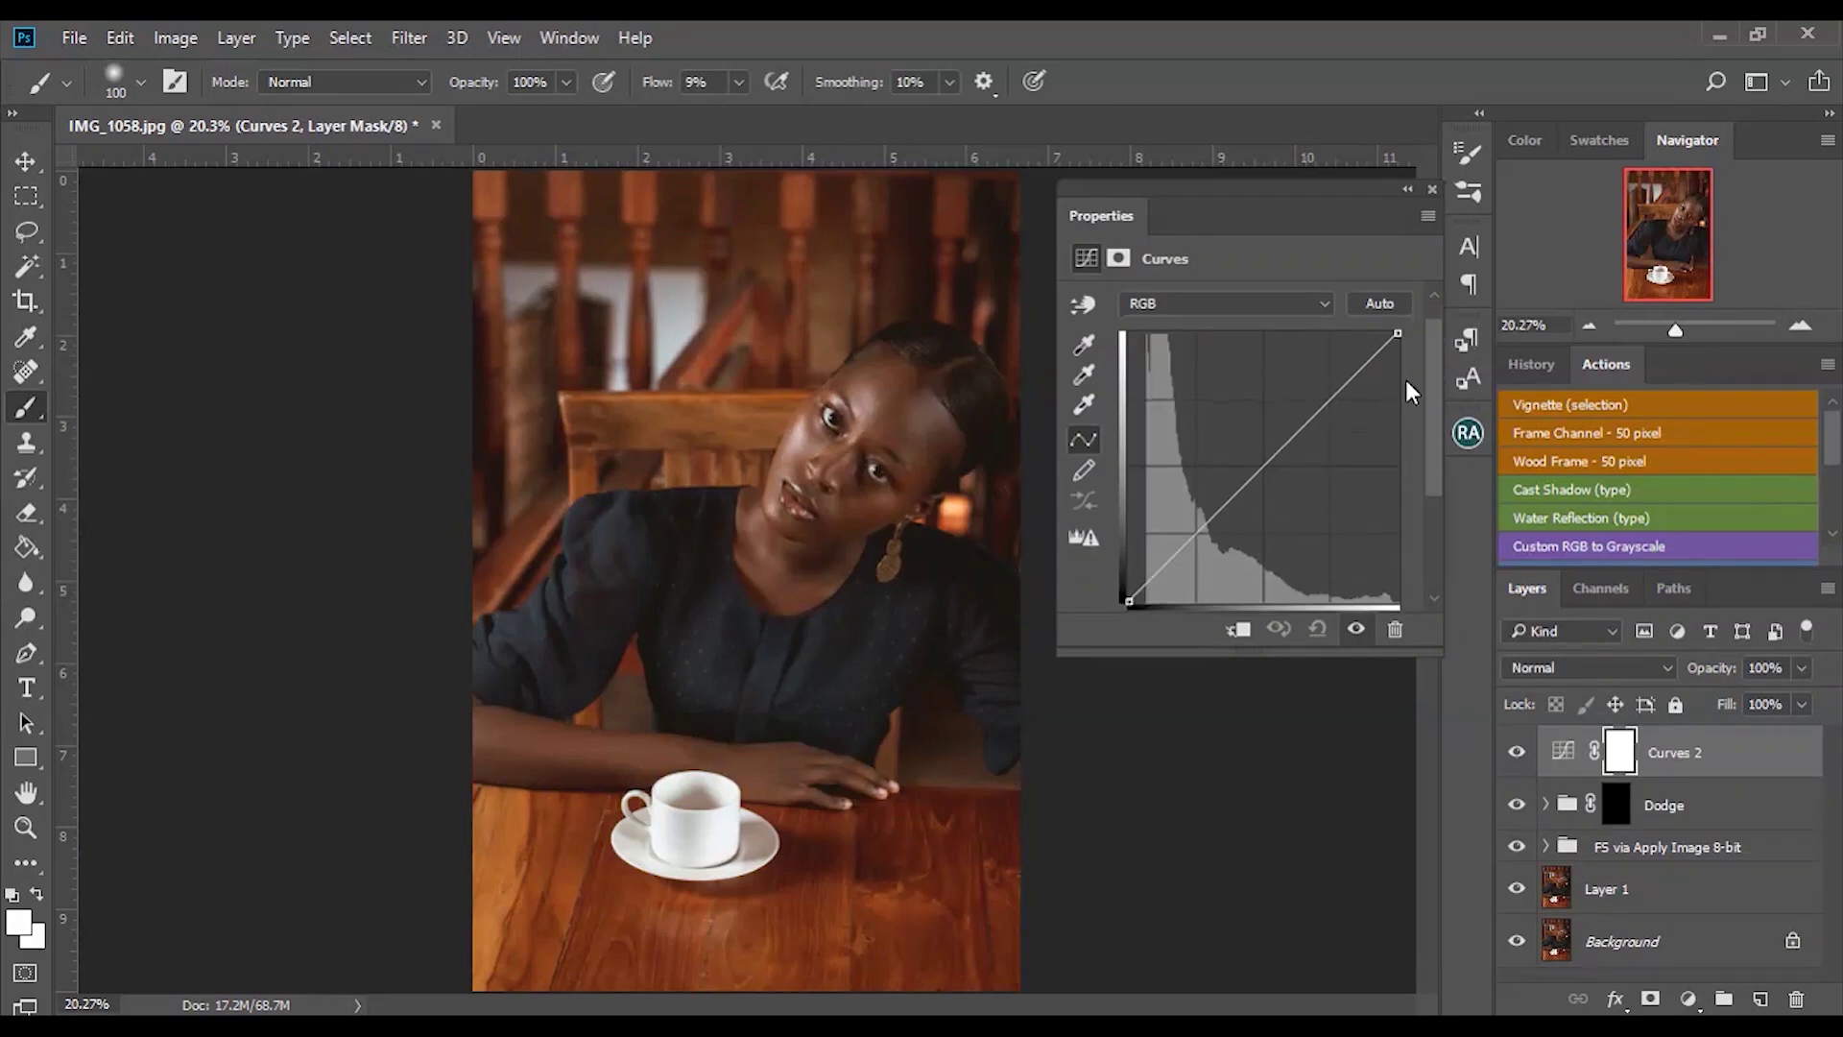
pyautogui.click(1264, 469)
pyautogui.moveTo(1263, 468); pyautogui.dragTo(1283, 482)
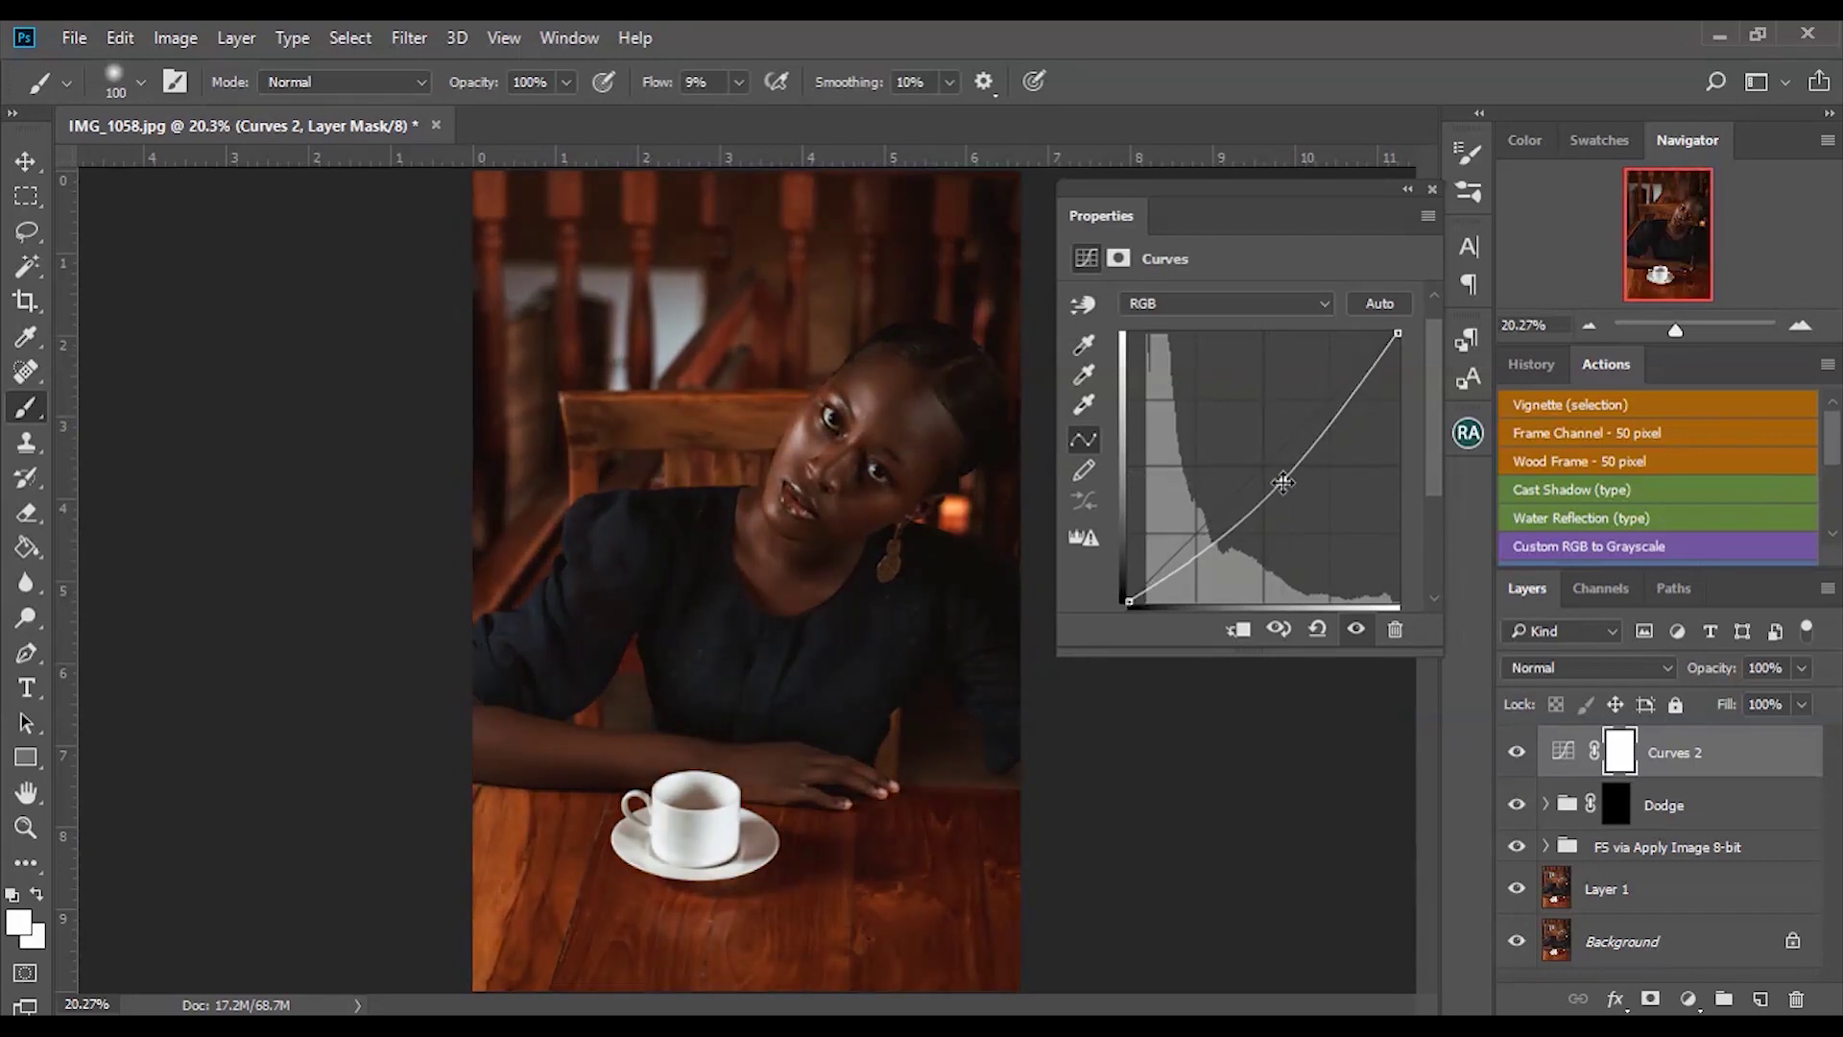
pyautogui.click(1432, 186)
# Place the darkening Curves layer in a new group with a black mask and name the group Burn.
pyautogui.moveTo(1686, 800); pyautogui.dragTo(1724, 998)
pyautogui.click(1547, 741)
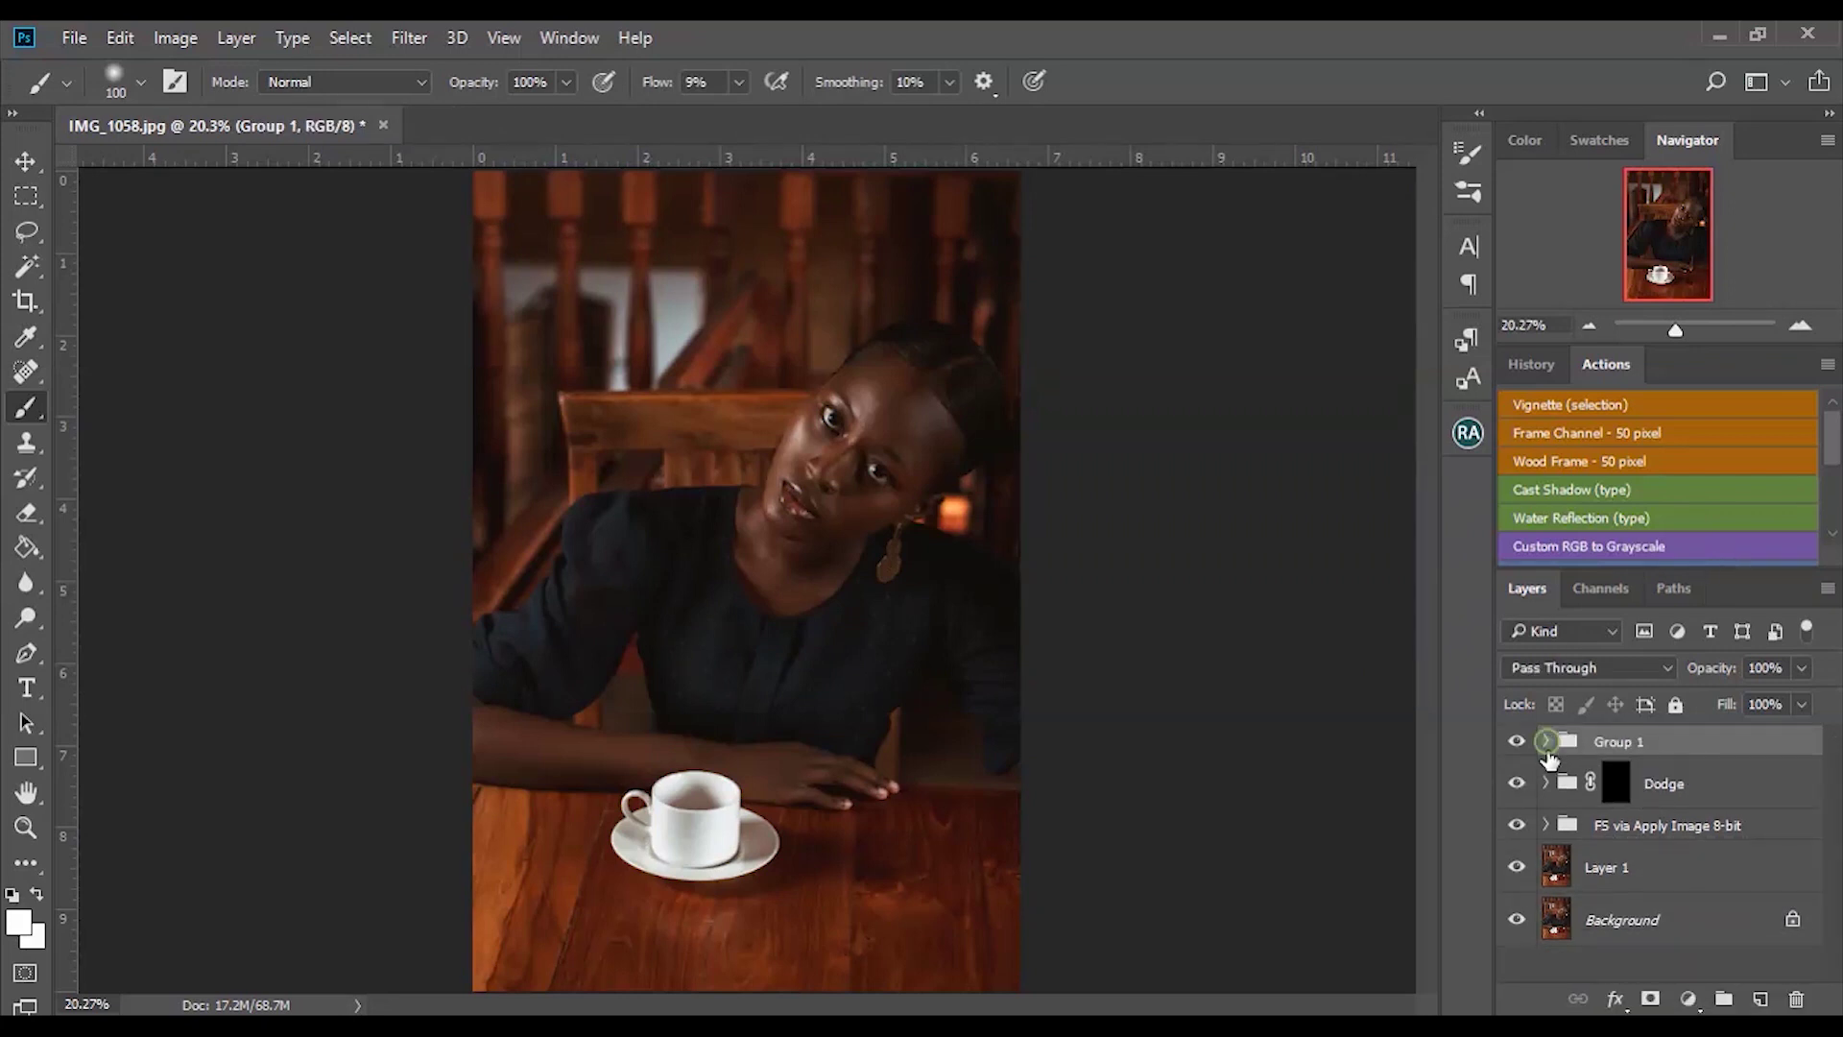
pyautogui.keyDown('alt'); pyautogui.click(1650, 998); pyautogui.keyUp('alt')
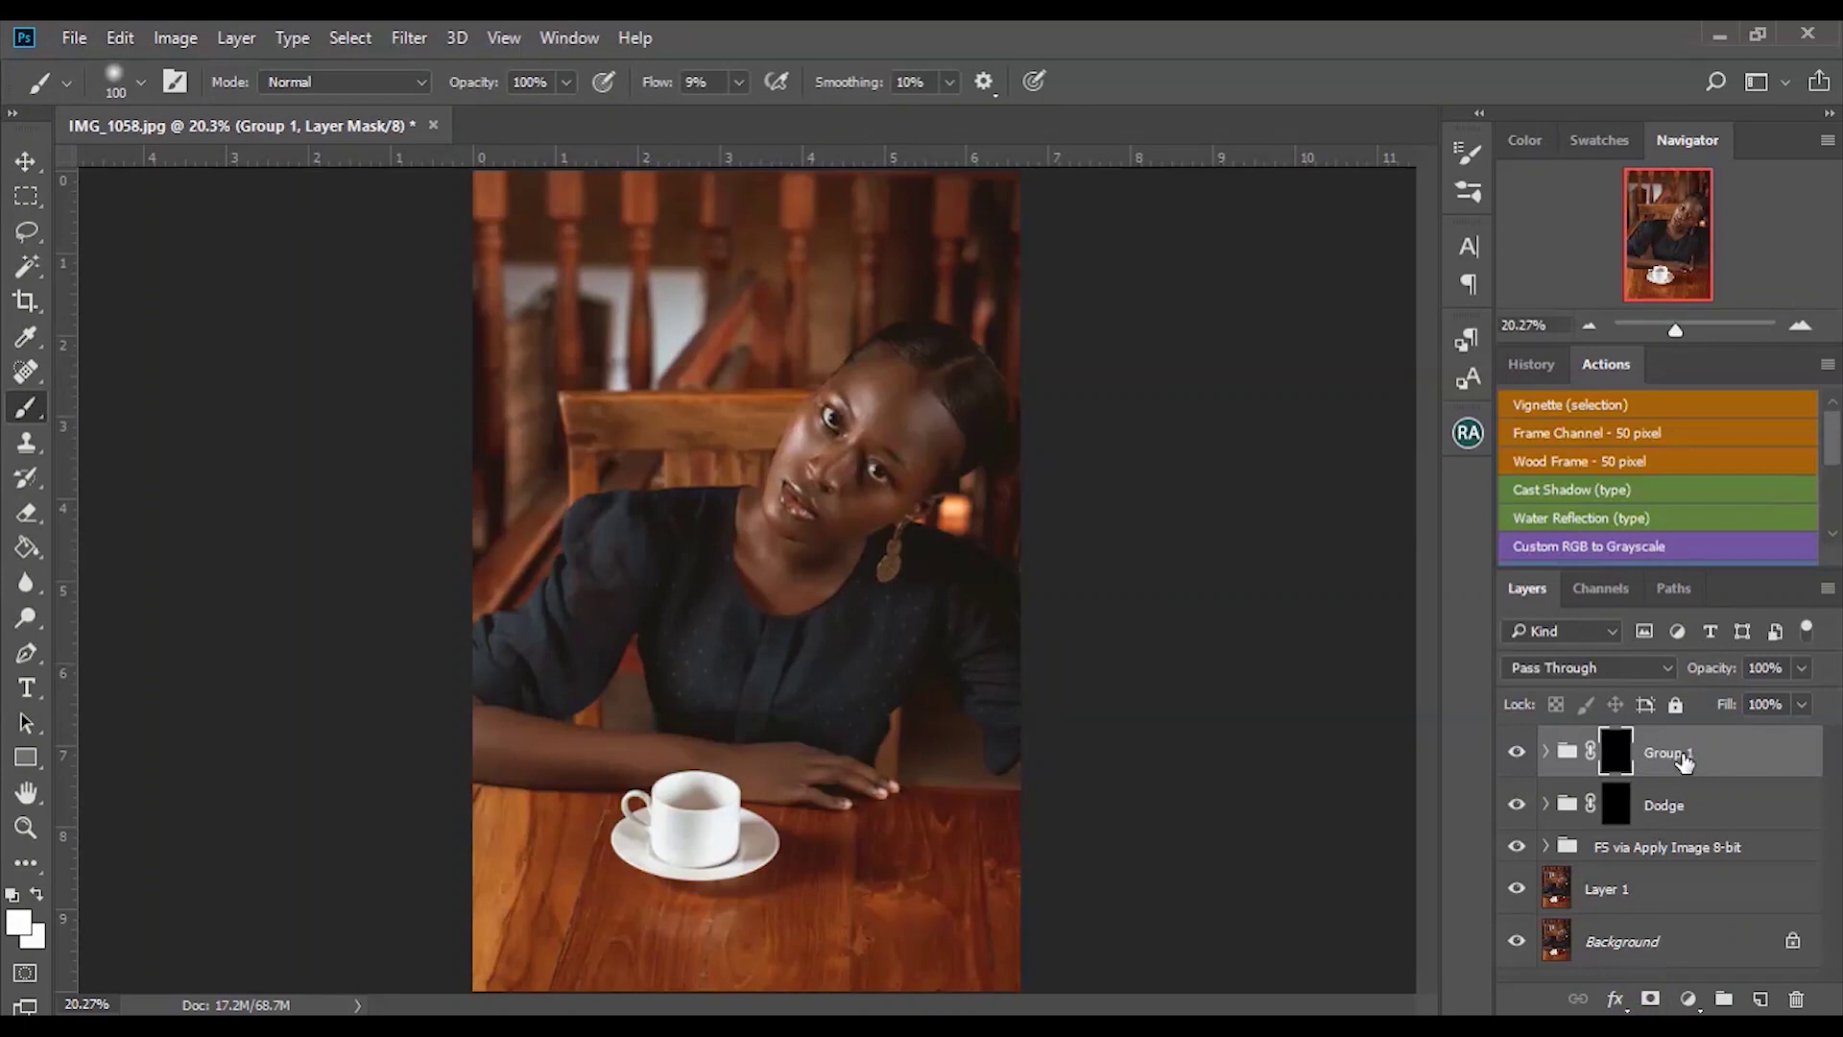
pyautogui.doubleClick(1678, 753)
pyautogui.write('B')
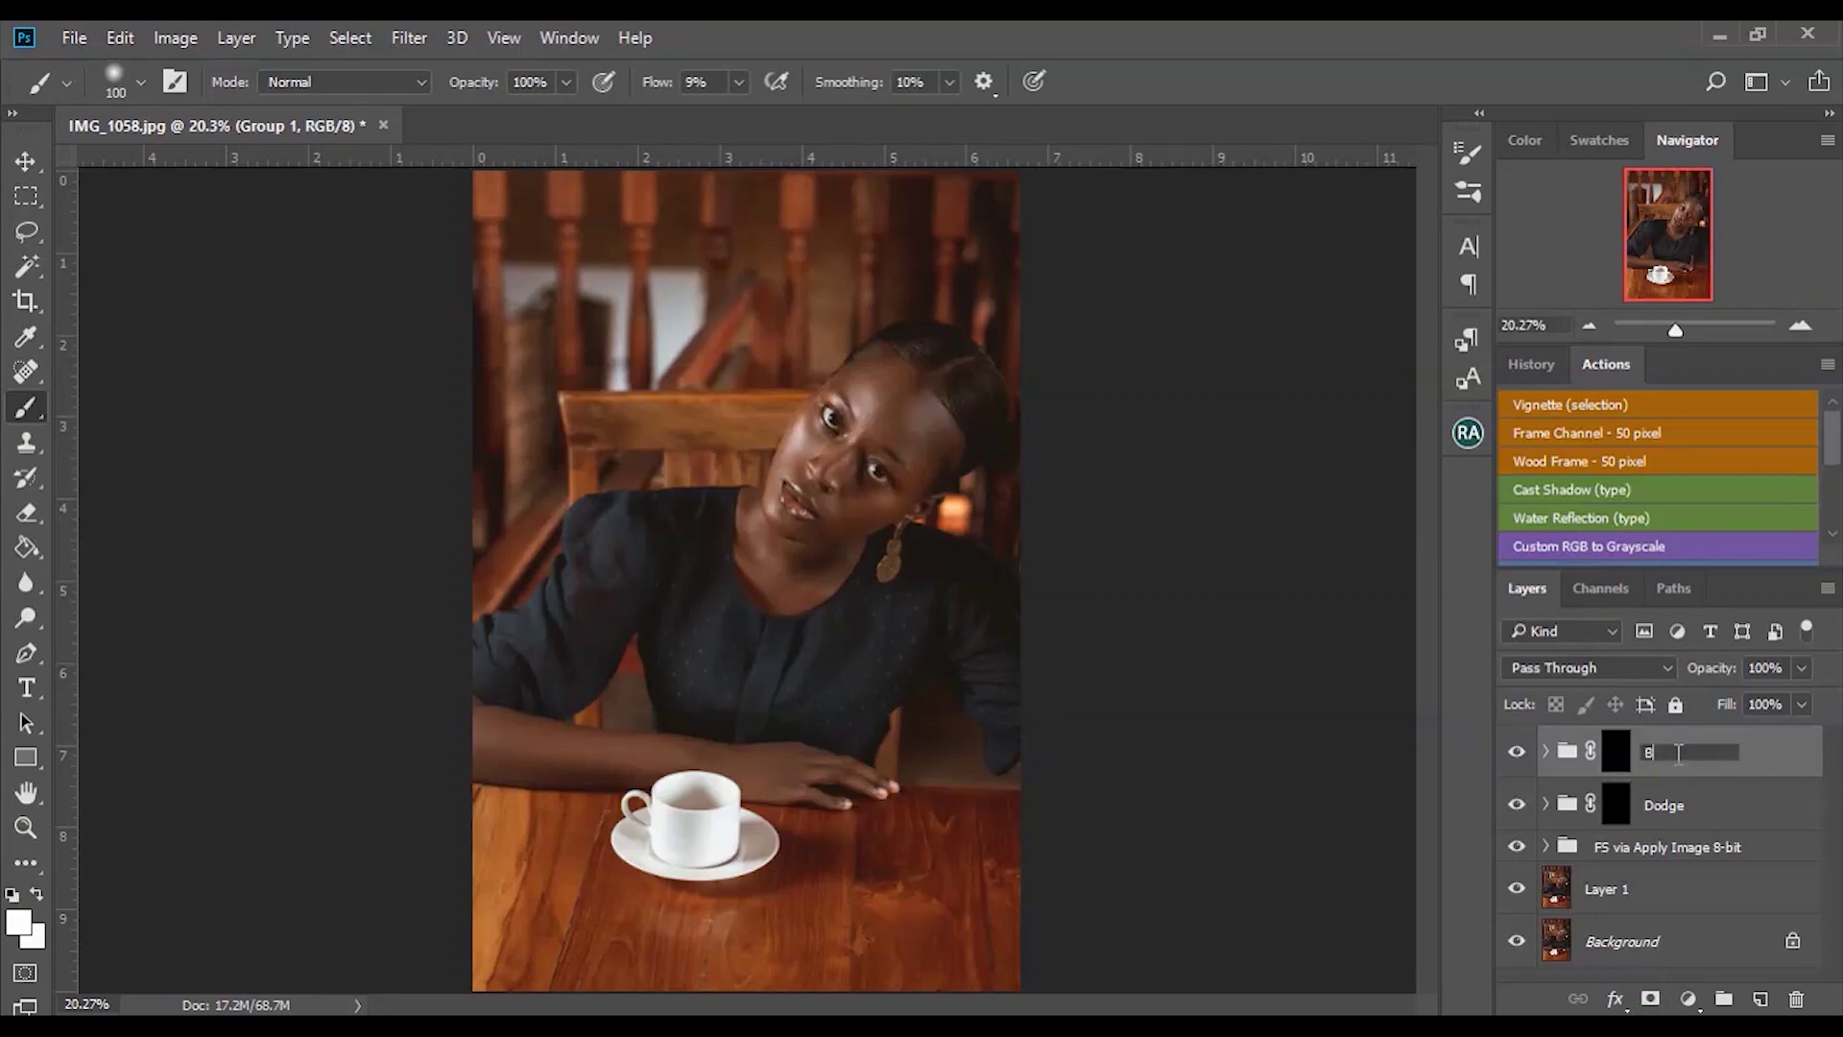
pyautogui.write('urn')
pyautogui.press('Return')
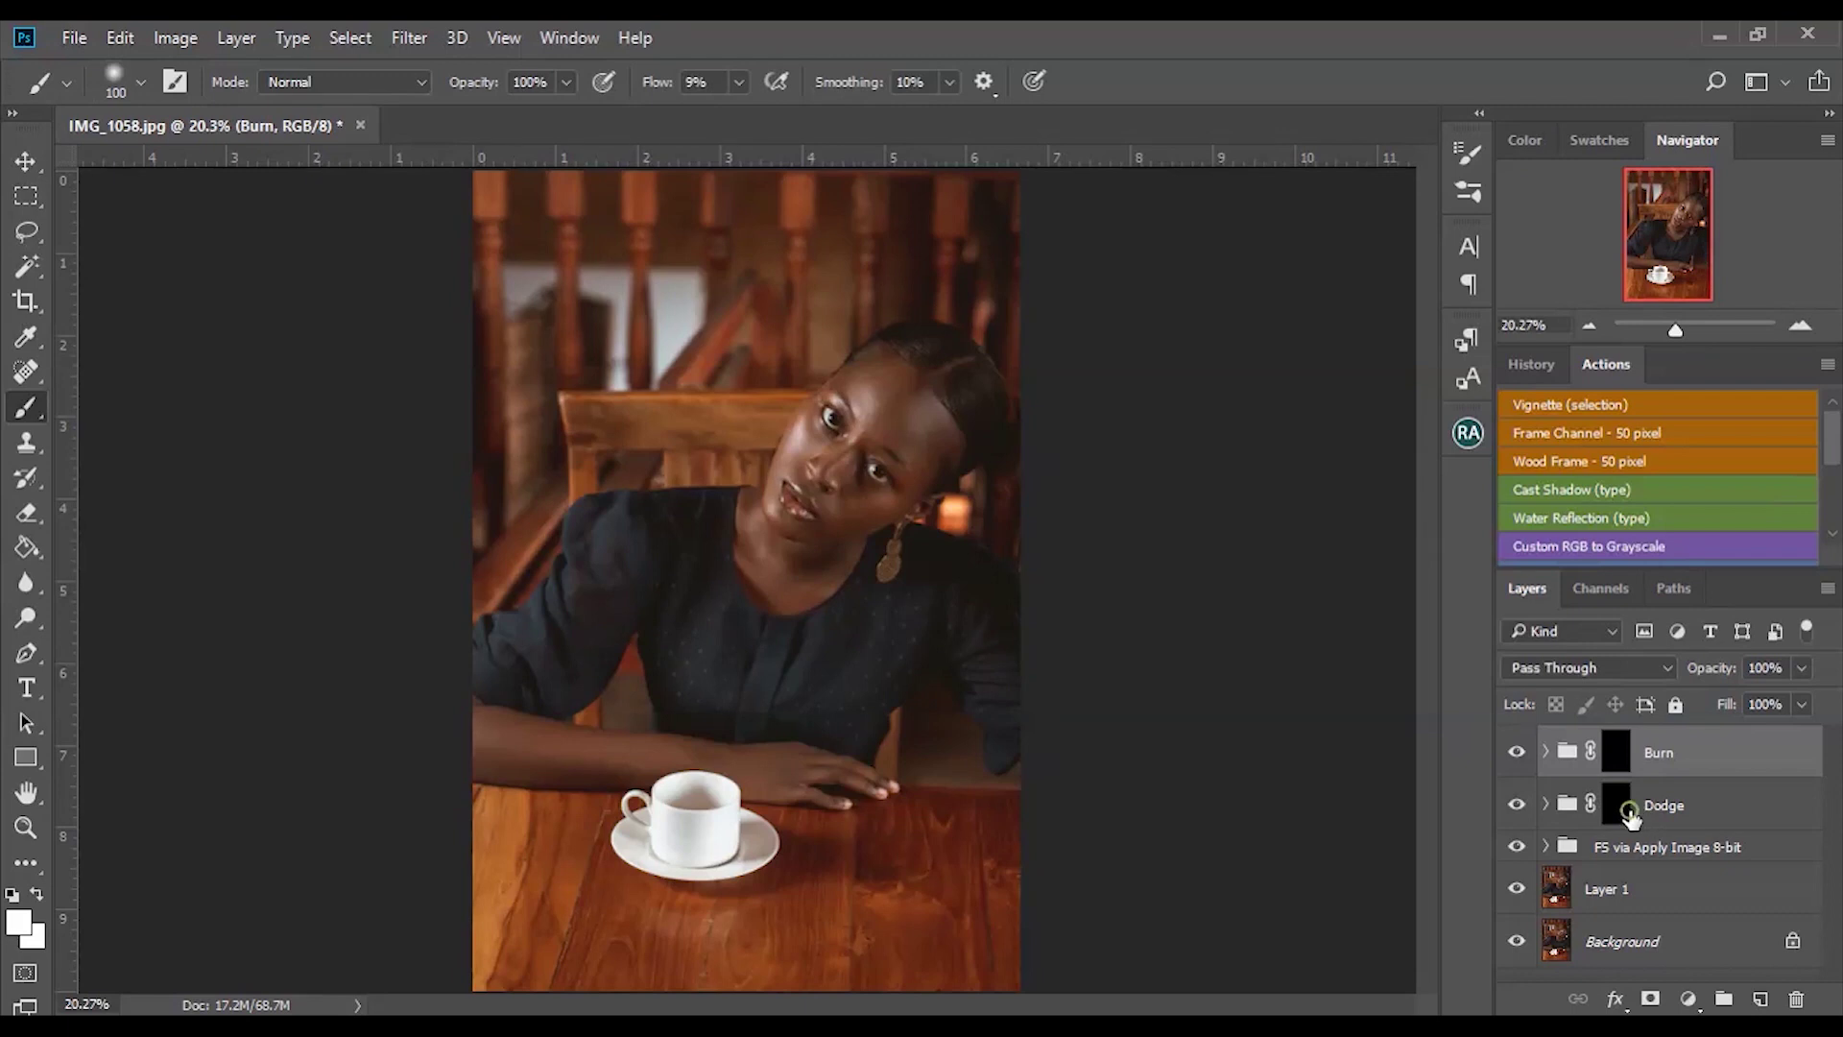
# Add a Black & White adjustment layer with default settings above the Burn group as a visual aid.
pyautogui.click(1631, 816)
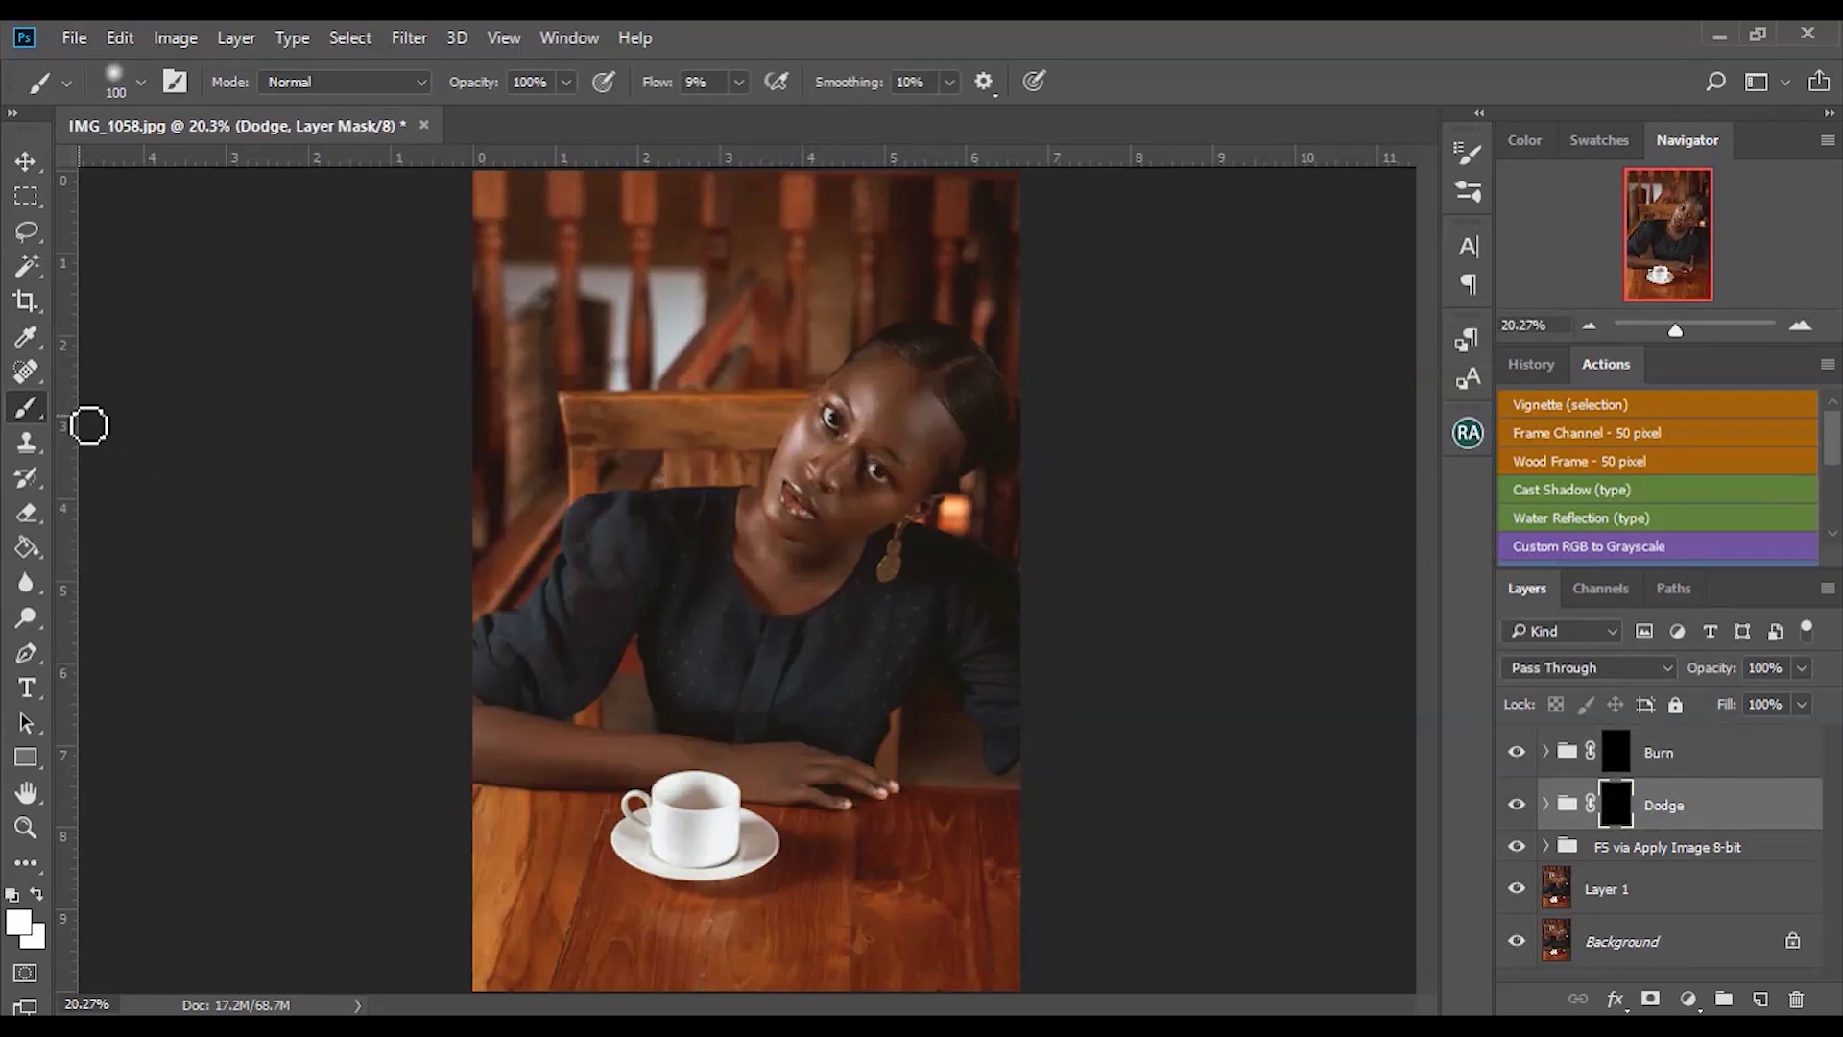
pyautogui.click(1691, 766)
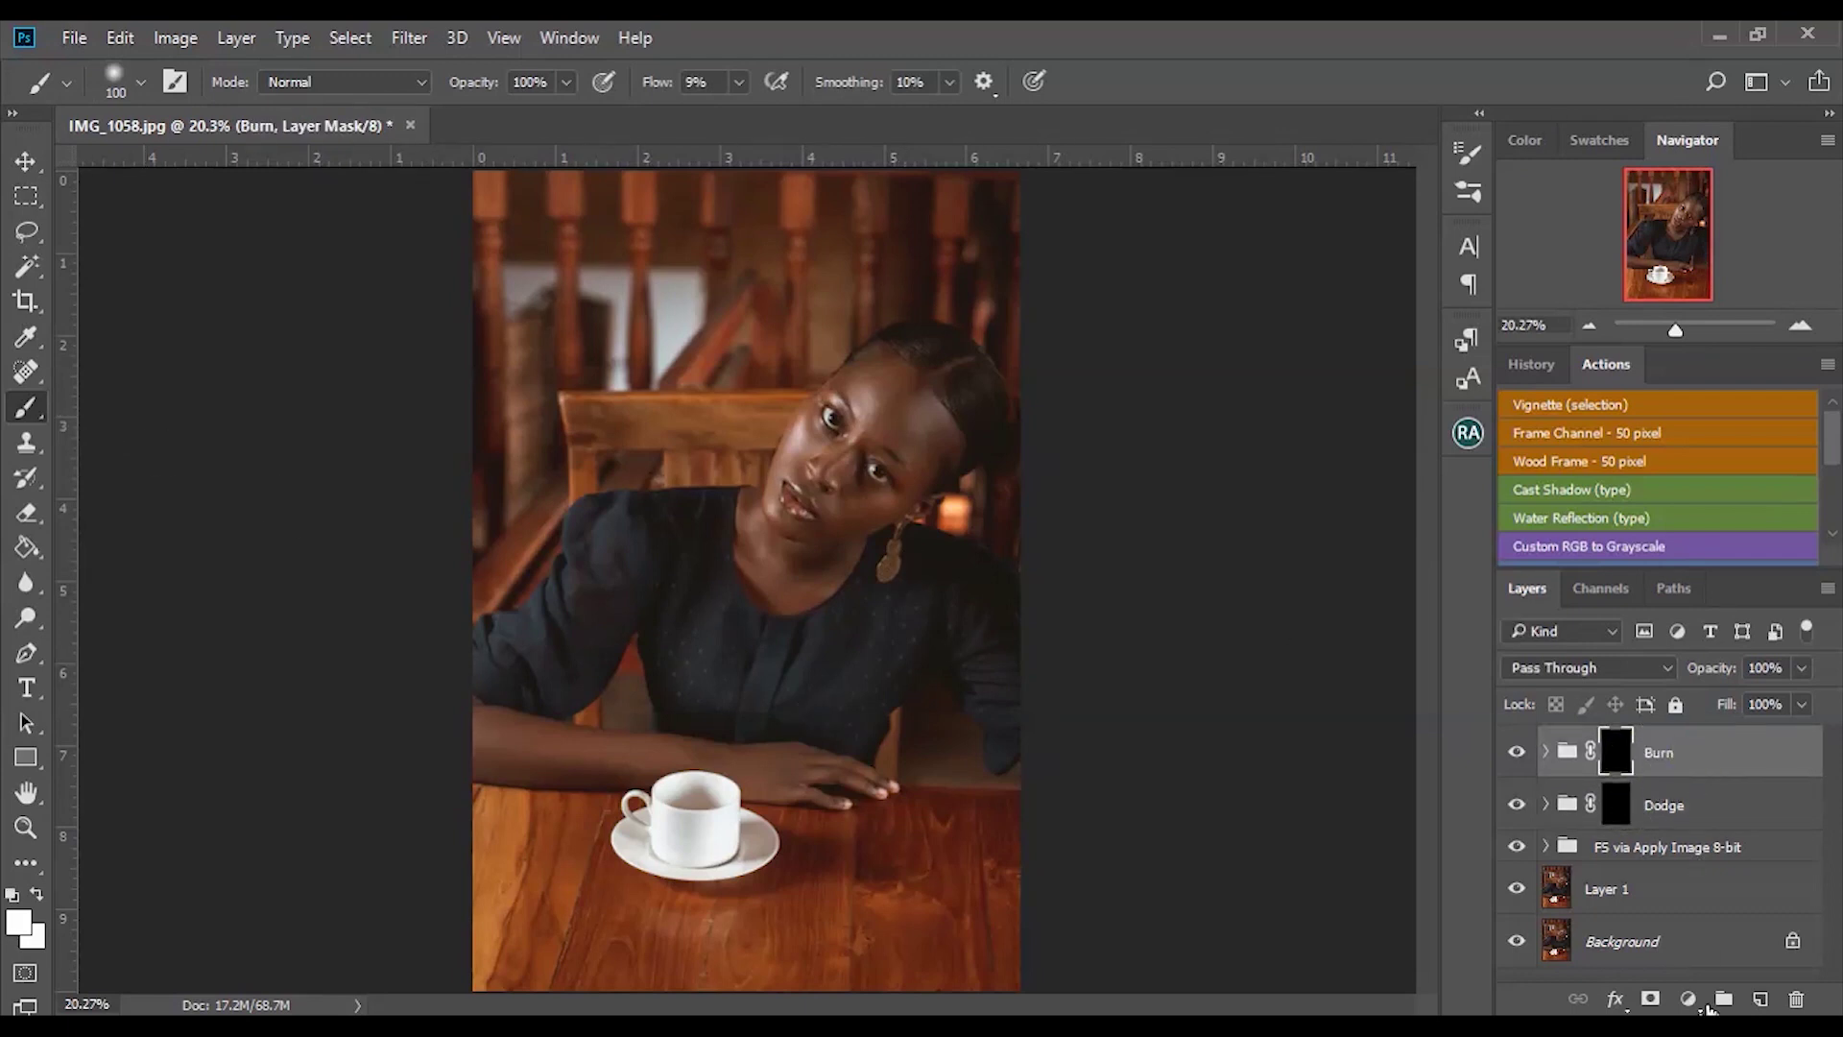
pyautogui.click(1688, 1000)
pyautogui.click(1715, 737)
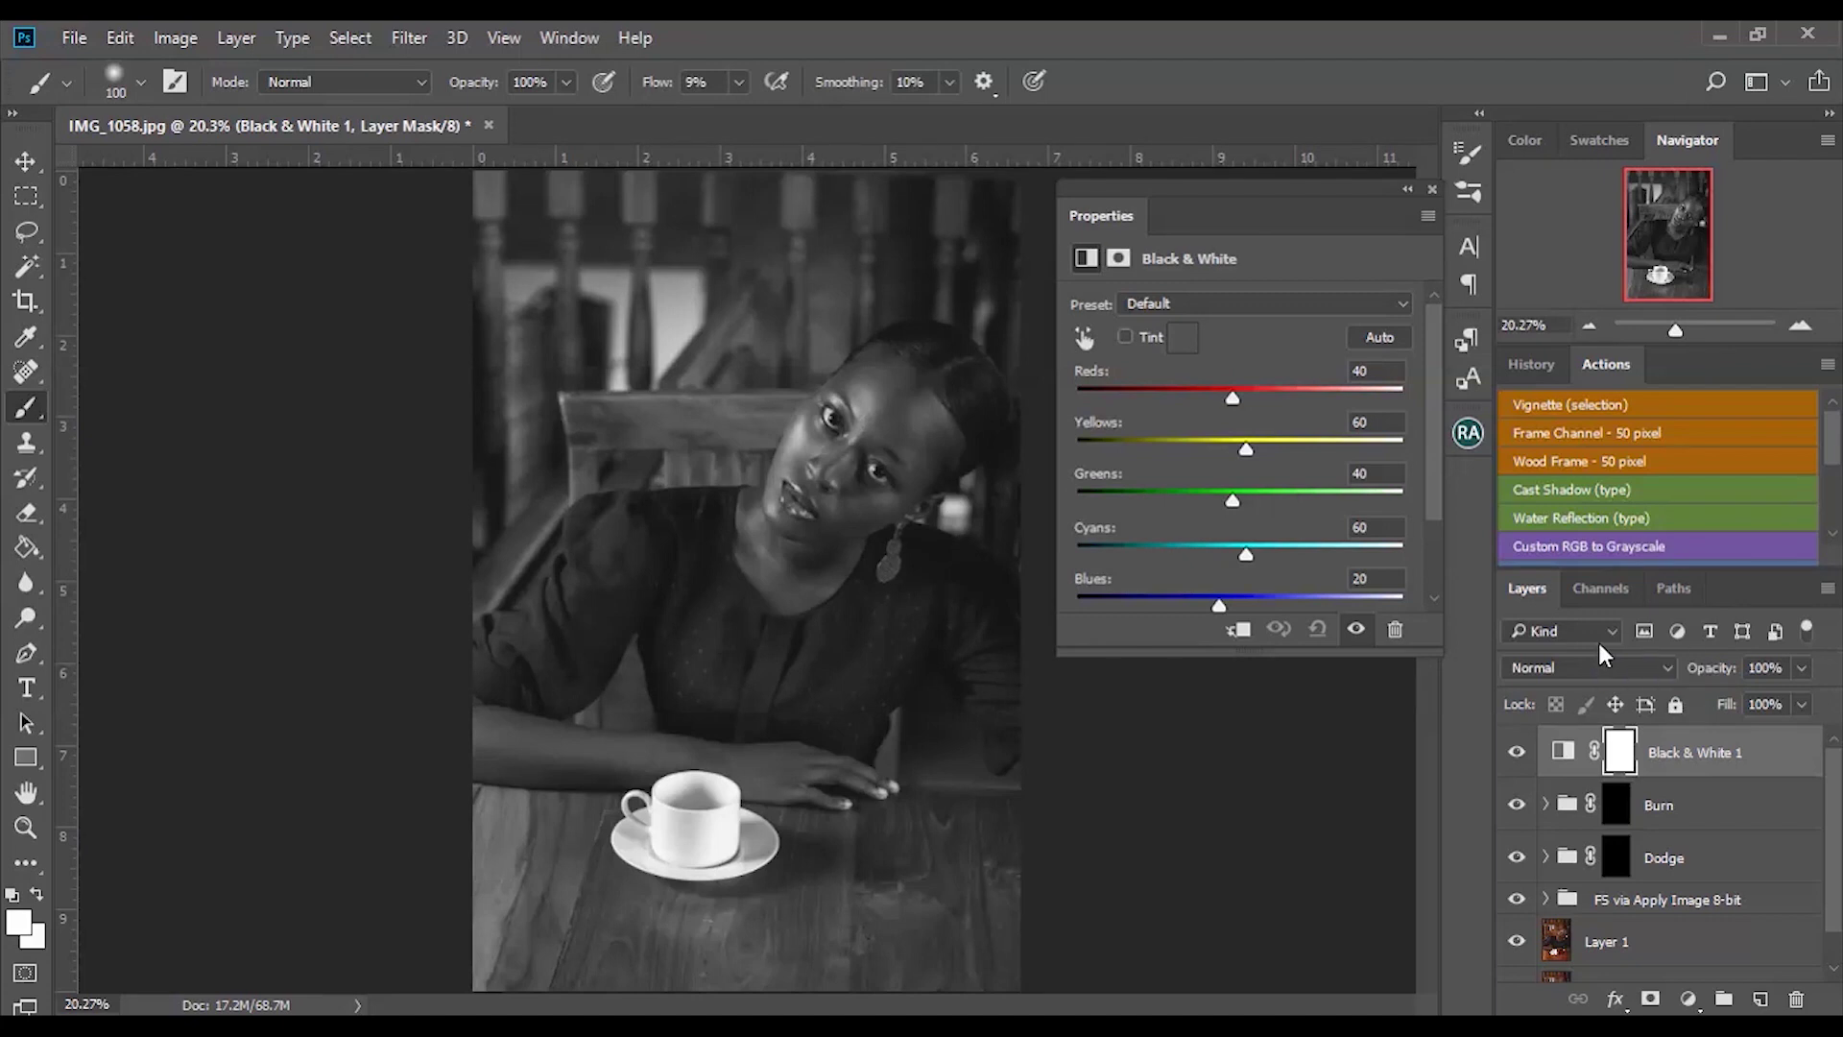
pyautogui.click(1431, 189)
# Paint white at 9% flow on the Dodge mask over the cheeks, nose, forehead and neck, and compare with the group hidden.
pyautogui.click(1618, 873)
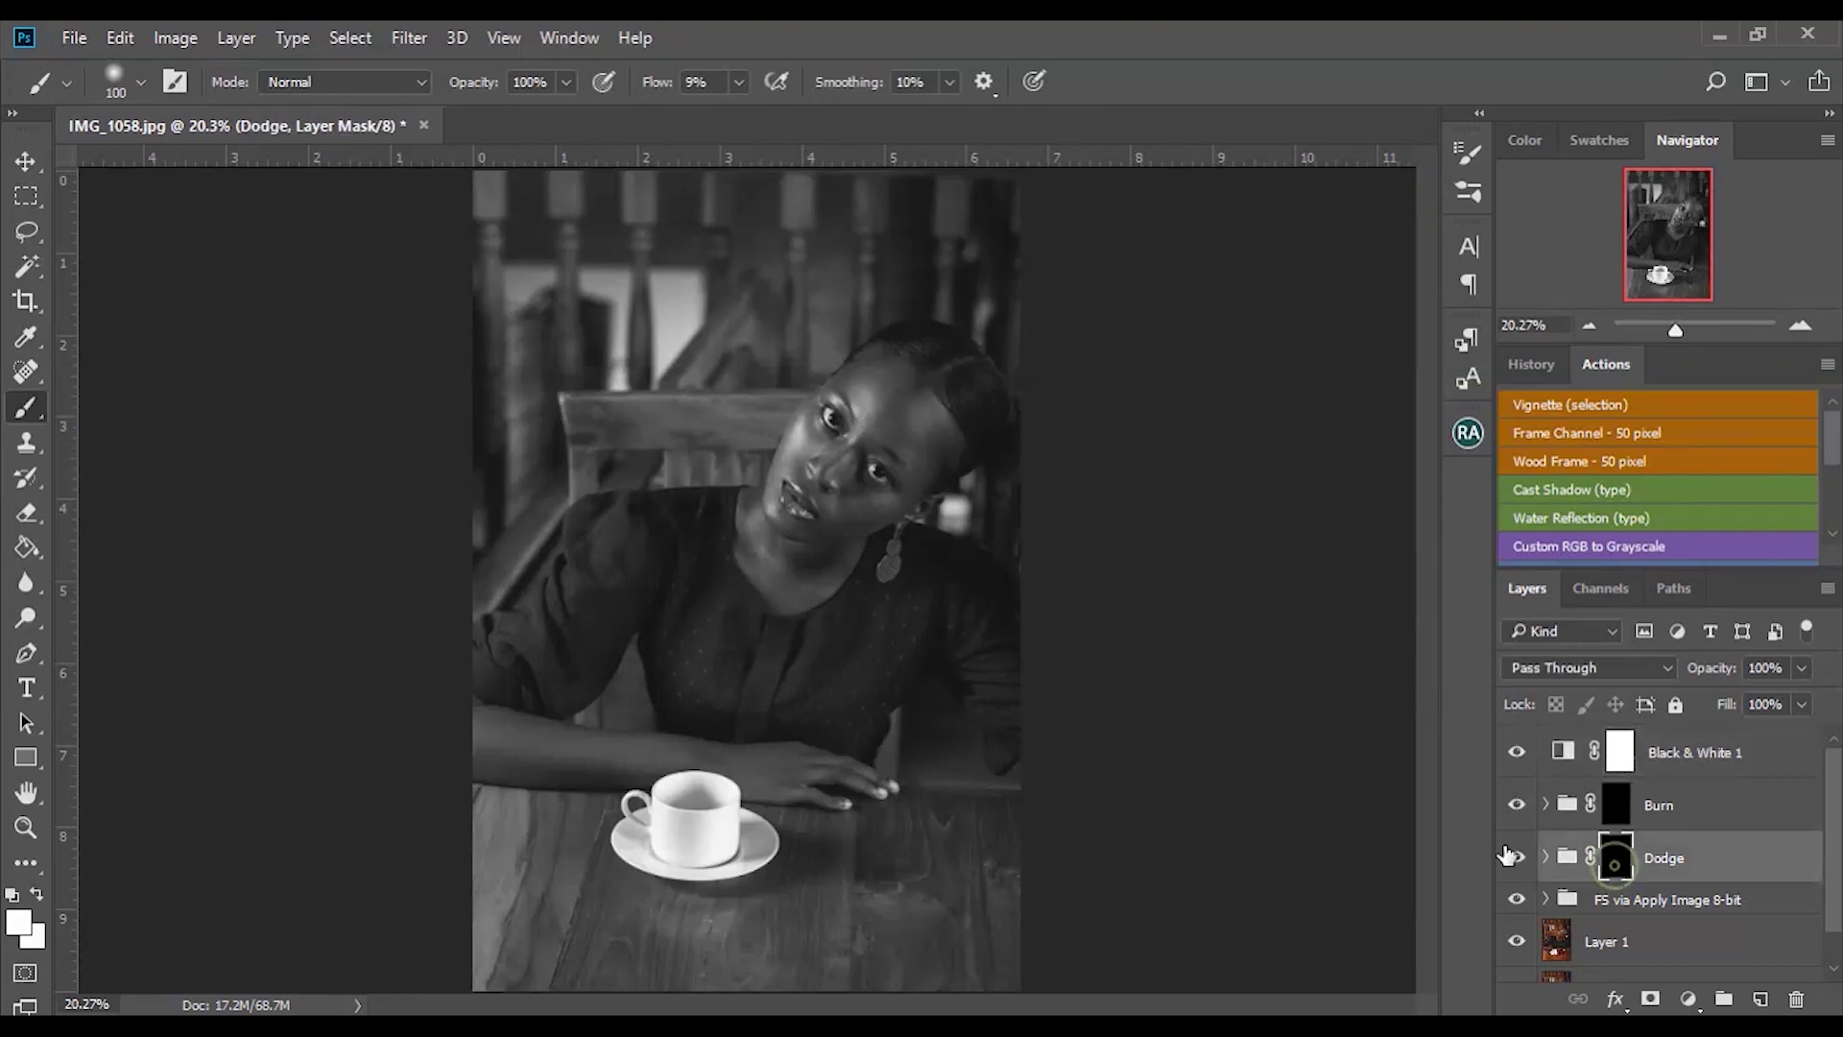
pyautogui.click(693, 81)
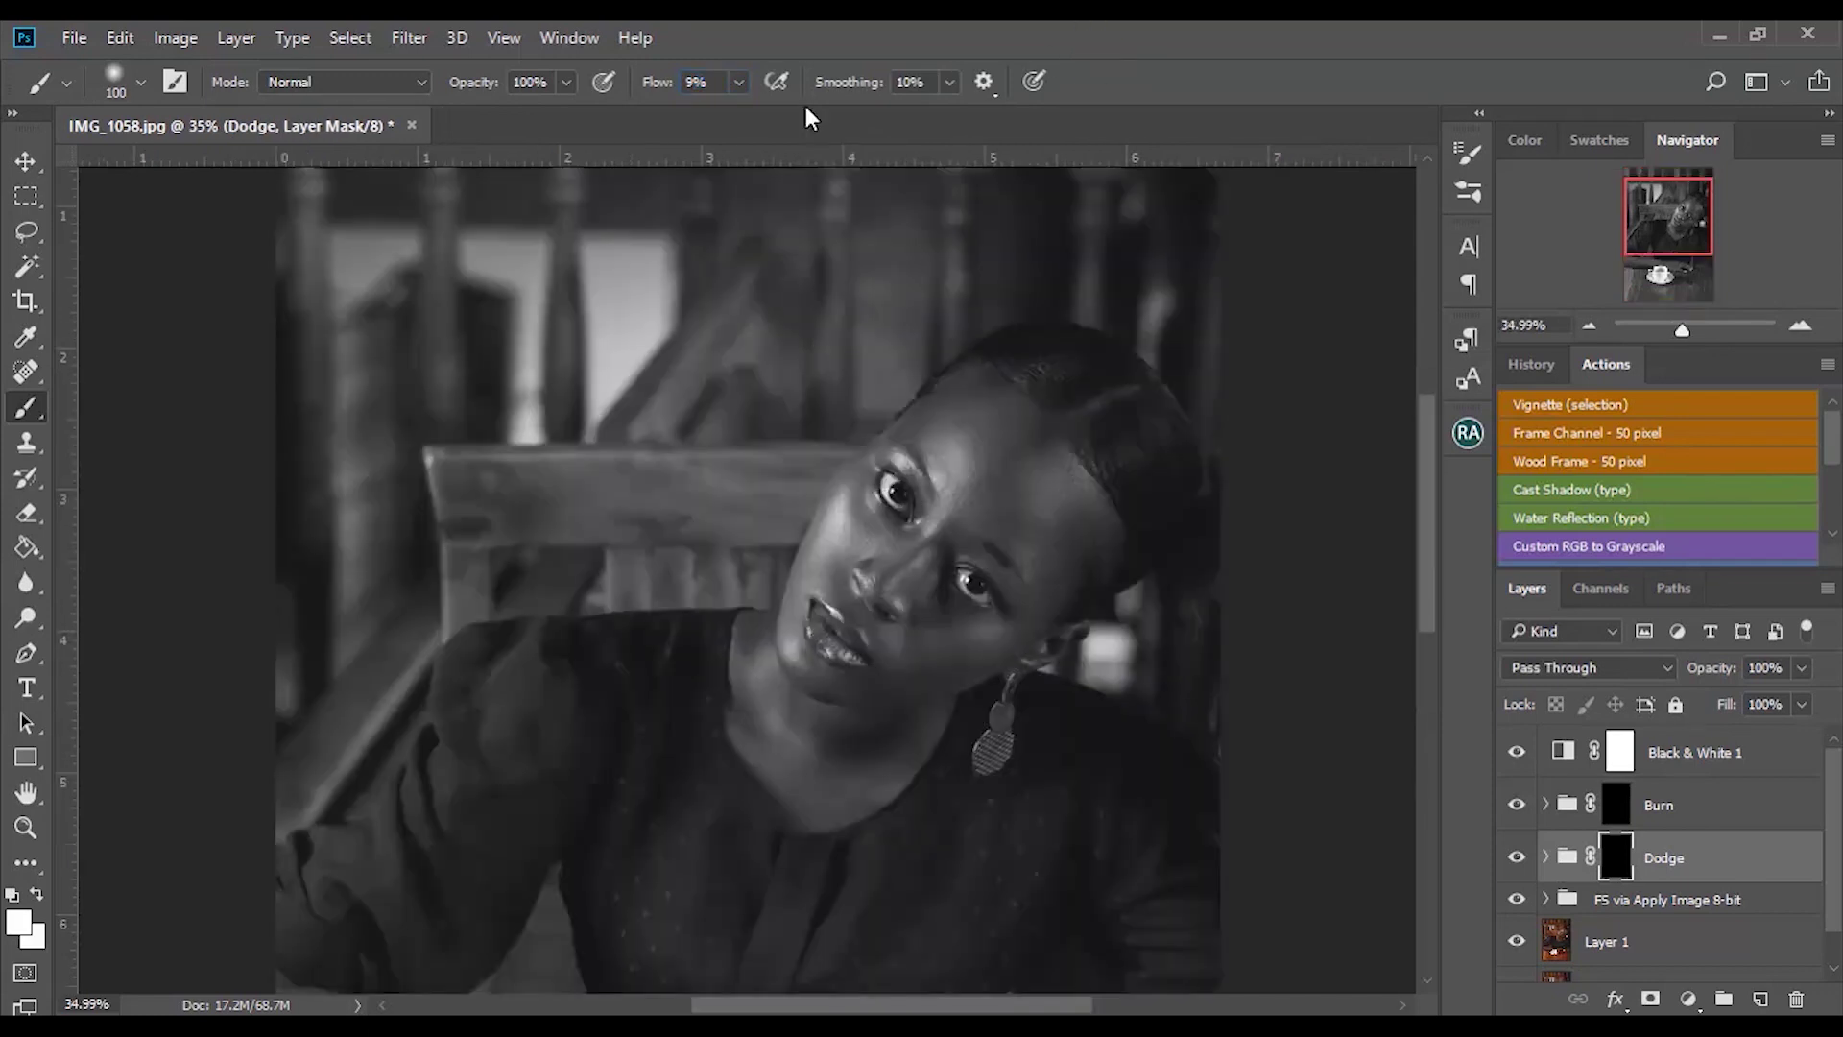
pyautogui.moveTo(851, 510)
pyautogui.mouseDown()
pyautogui.moveTo(838, 553)
pyautogui.moveTo(850, 495)
pyautogui.moveTo(829, 563)
pyautogui.moveTo(937, 597)
pyautogui.moveTo(853, 565)
pyautogui.moveTo(839, 496)
pyautogui.moveTo(823, 580)
pyautogui.moveTo(836, 514)
pyautogui.moveTo(955, 606)
pyautogui.moveTo(925, 545)
pyautogui.moveTo(891, 584)
pyautogui.mouseUp()
pyautogui.moveTo(951, 518); pyautogui.dragTo(925, 549)
pyautogui.click(1048, 501)
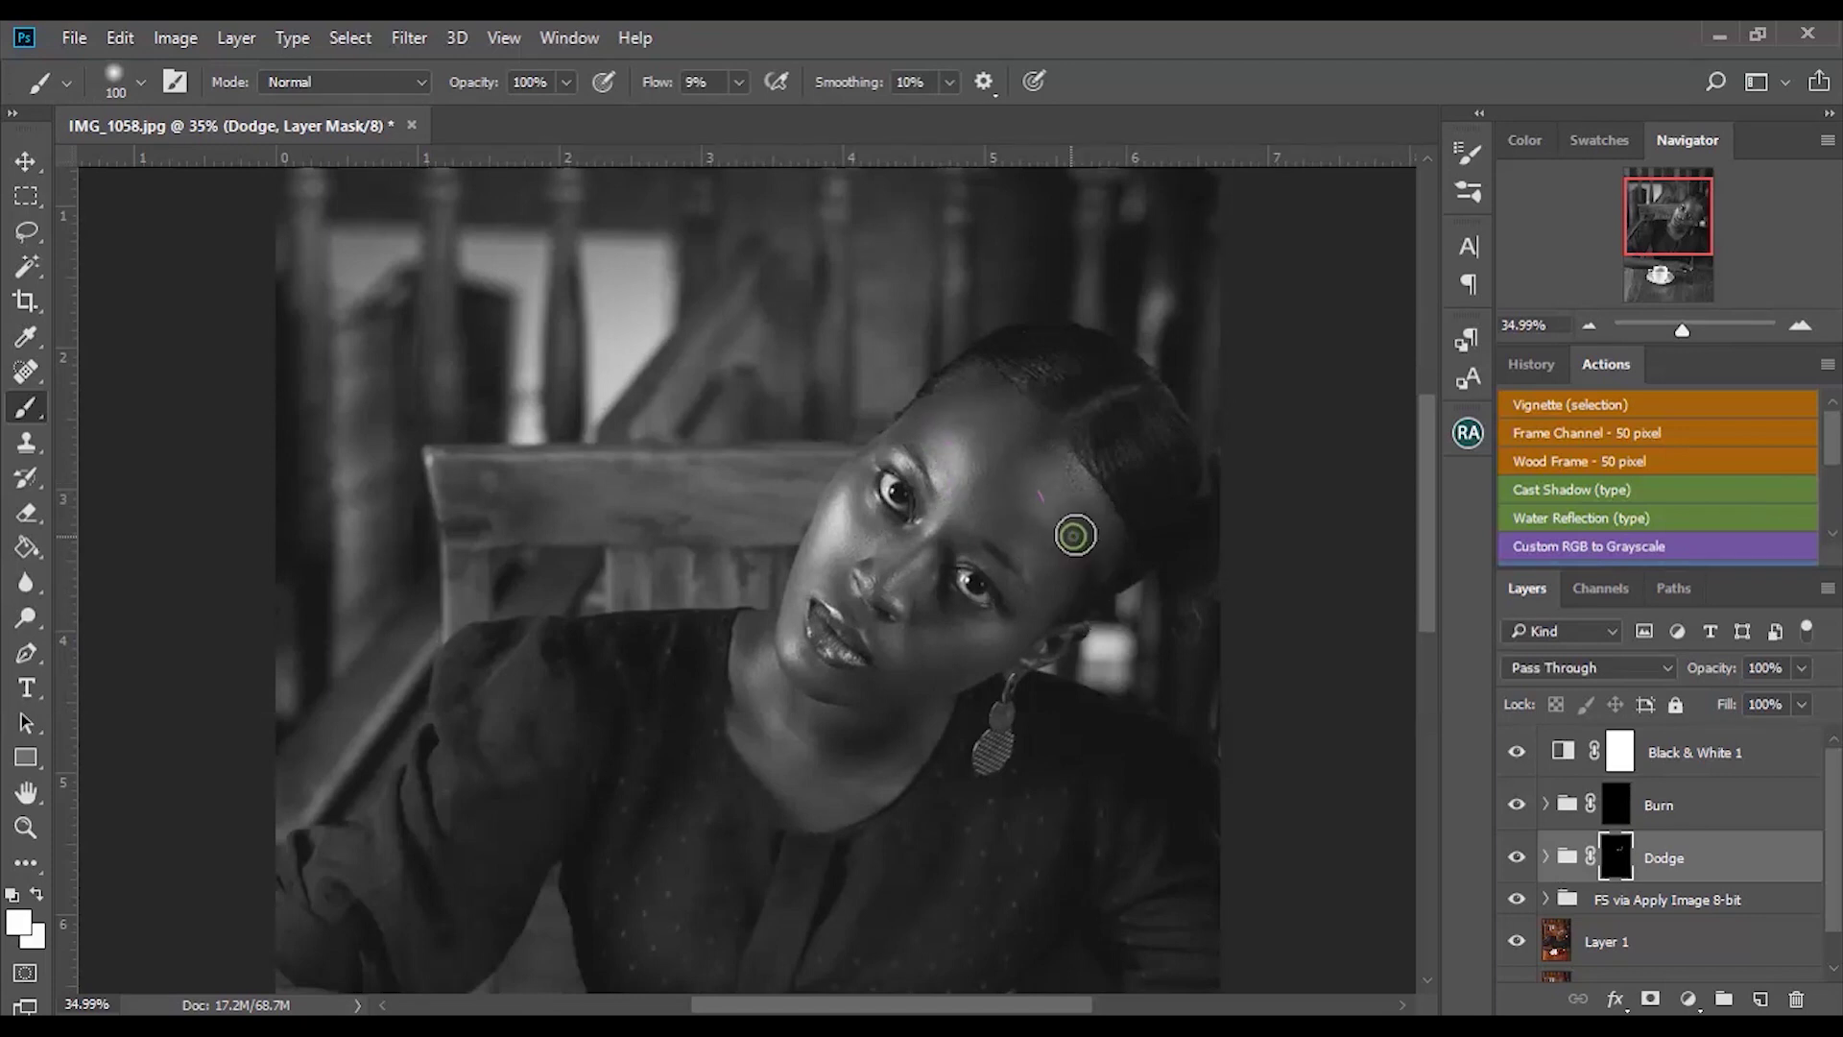
pyautogui.moveTo(1003, 645)
pyautogui.mouseDown()
pyautogui.moveTo(934, 667)
pyautogui.moveTo(970, 651)
pyautogui.moveTo(925, 716)
pyautogui.moveTo(855, 723)
pyautogui.moveTo(802, 642)
pyautogui.moveTo(834, 700)
pyautogui.moveTo(765, 695)
pyautogui.mouseUp()
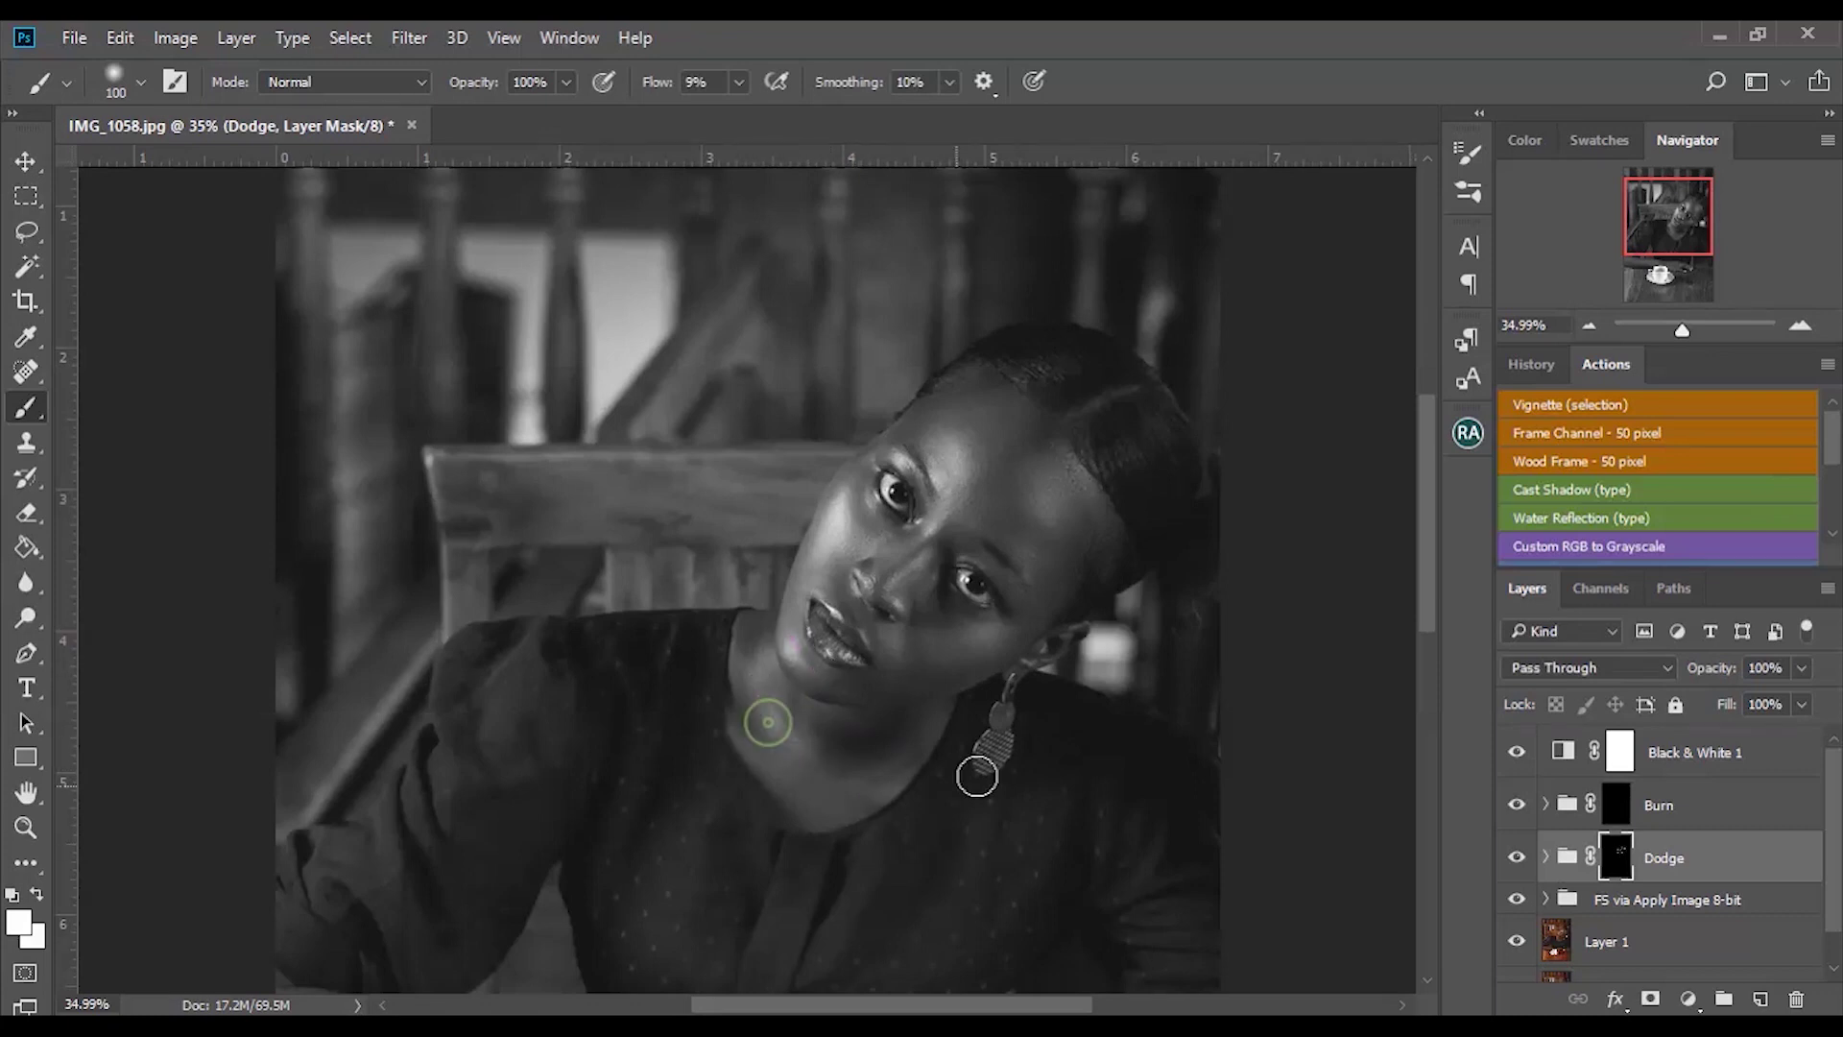
pyautogui.moveTo(832, 551)
pyautogui.mouseDown()
pyautogui.moveTo(842, 513)
pyautogui.moveTo(1025, 592)
pyautogui.moveTo(991, 646)
pyautogui.moveTo(1010, 637)
pyautogui.moveTo(914, 676)
pyautogui.moveTo(936, 555)
pyautogui.mouseUp()
pyautogui.moveTo(1044, 480); pyautogui.dragTo(1053, 474)
pyautogui.moveTo(977, 423); pyautogui.dragTo(955, 427)
pyautogui.moveTo(815, 685)
pyautogui.mouseDown()
pyautogui.moveTo(795, 659)
pyautogui.moveTo(855, 689)
pyautogui.moveTo(795, 735)
pyautogui.mouseUp()
pyautogui.click(1518, 859)
pyautogui.click(1517, 860)
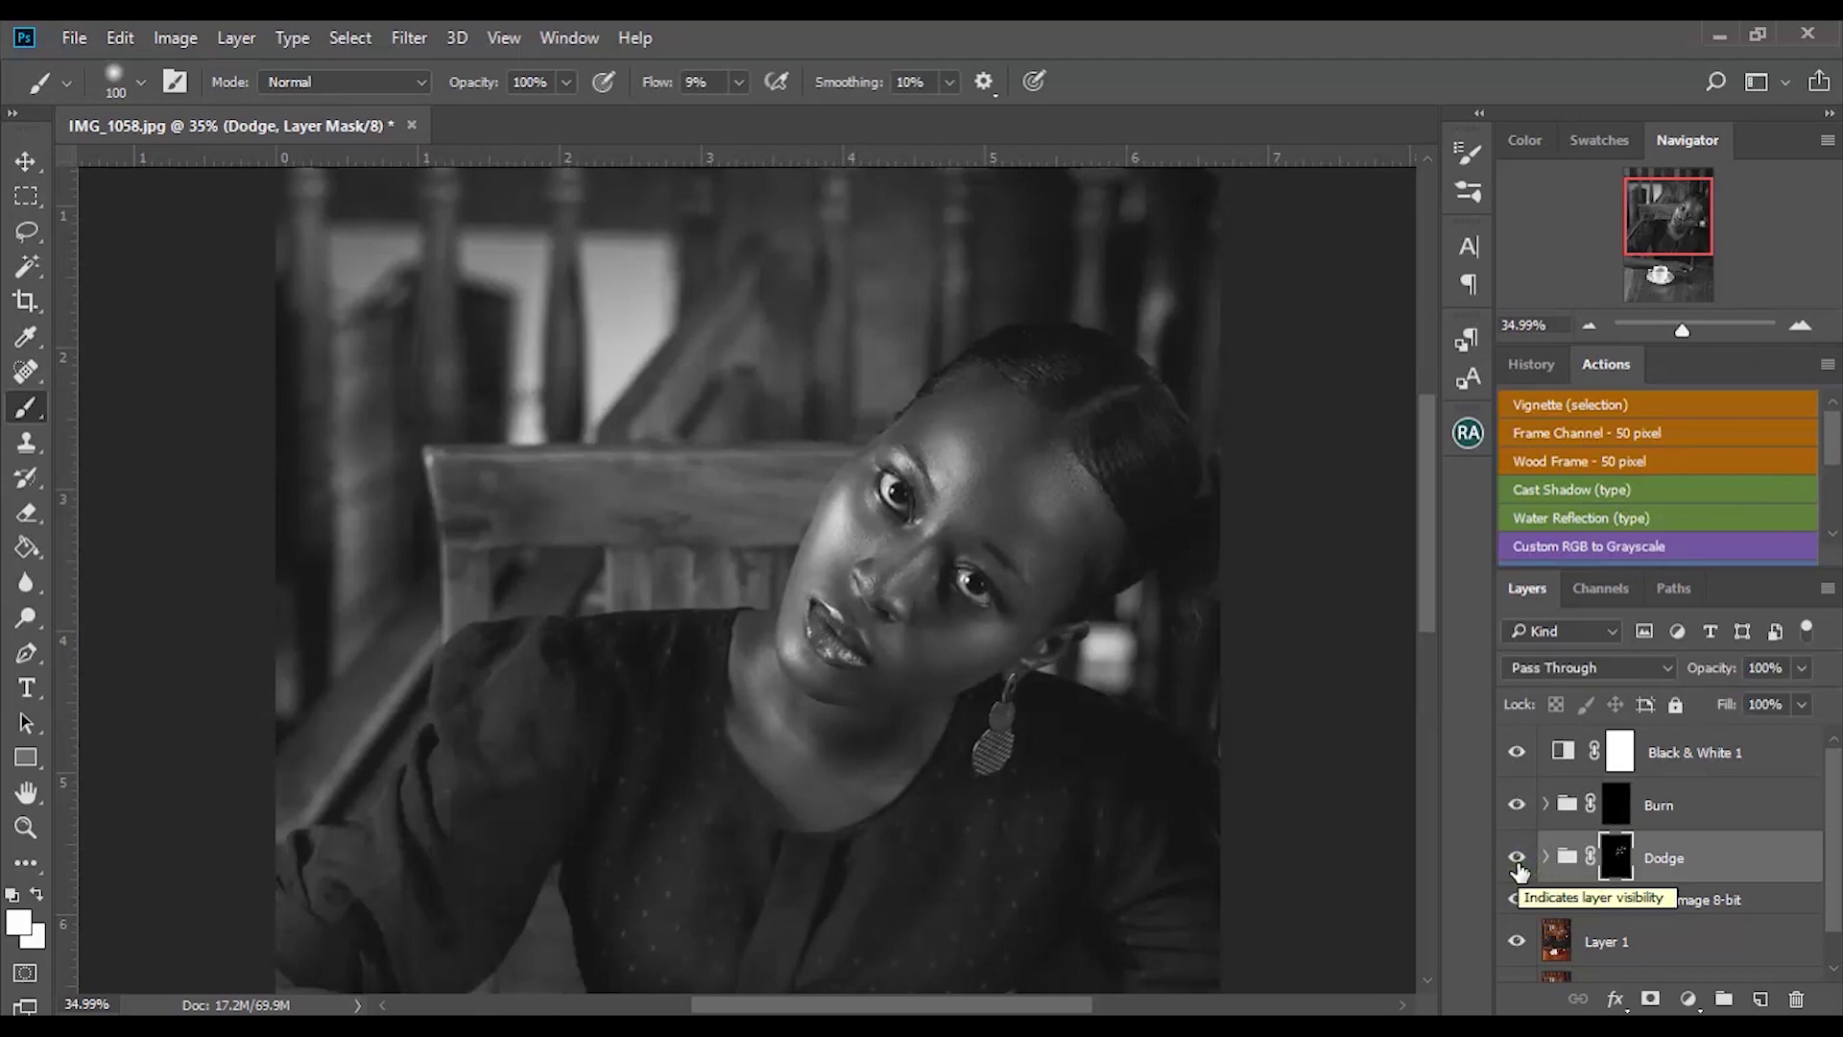
# Paint white on the Burn mask over the forehead, cheeks, chin and neck to darken overly bright skin areas.
pyautogui.click(1619, 814)
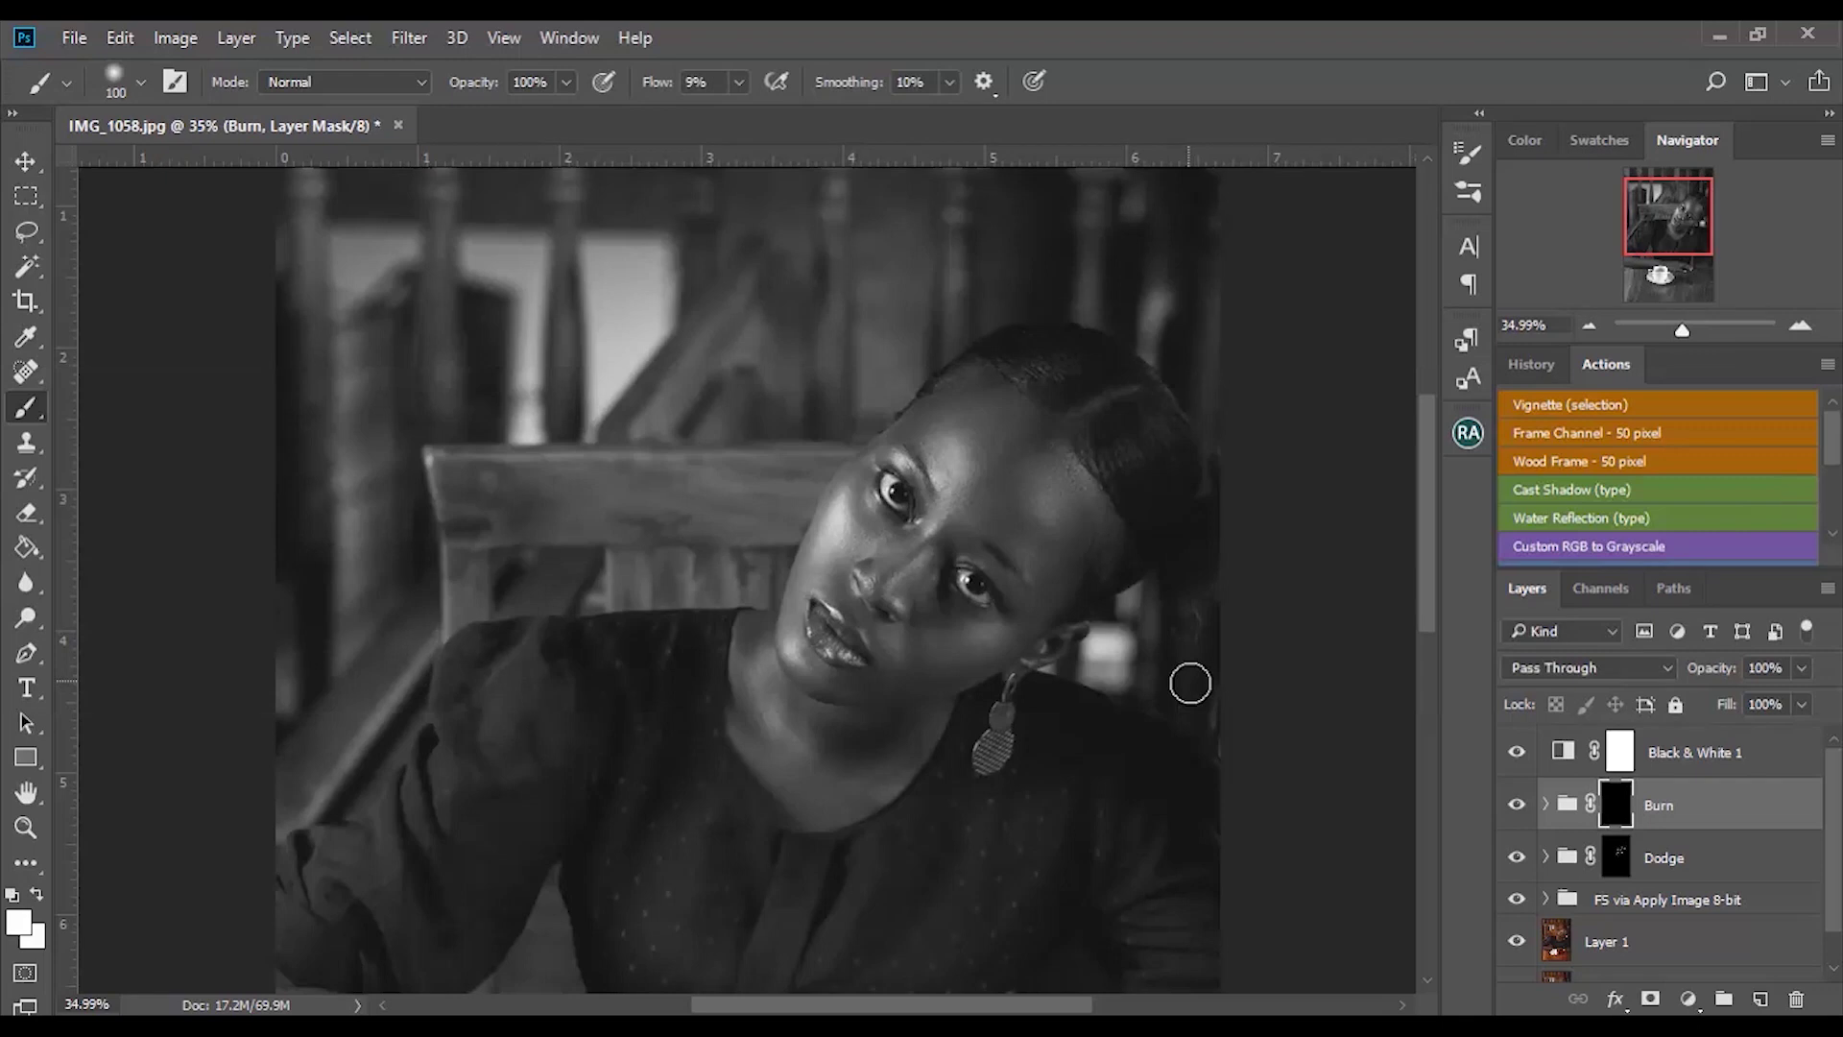
pyautogui.moveTo(1003, 407)
pyautogui.mouseDown()
pyautogui.moveTo(1008, 382)
pyautogui.moveTo(979, 423)
pyautogui.moveTo(1015, 431)
pyautogui.moveTo(1001, 502)
pyautogui.mouseUp()
pyautogui.moveTo(1026, 493); pyautogui.dragTo(1020, 466)
pyautogui.click(994, 502)
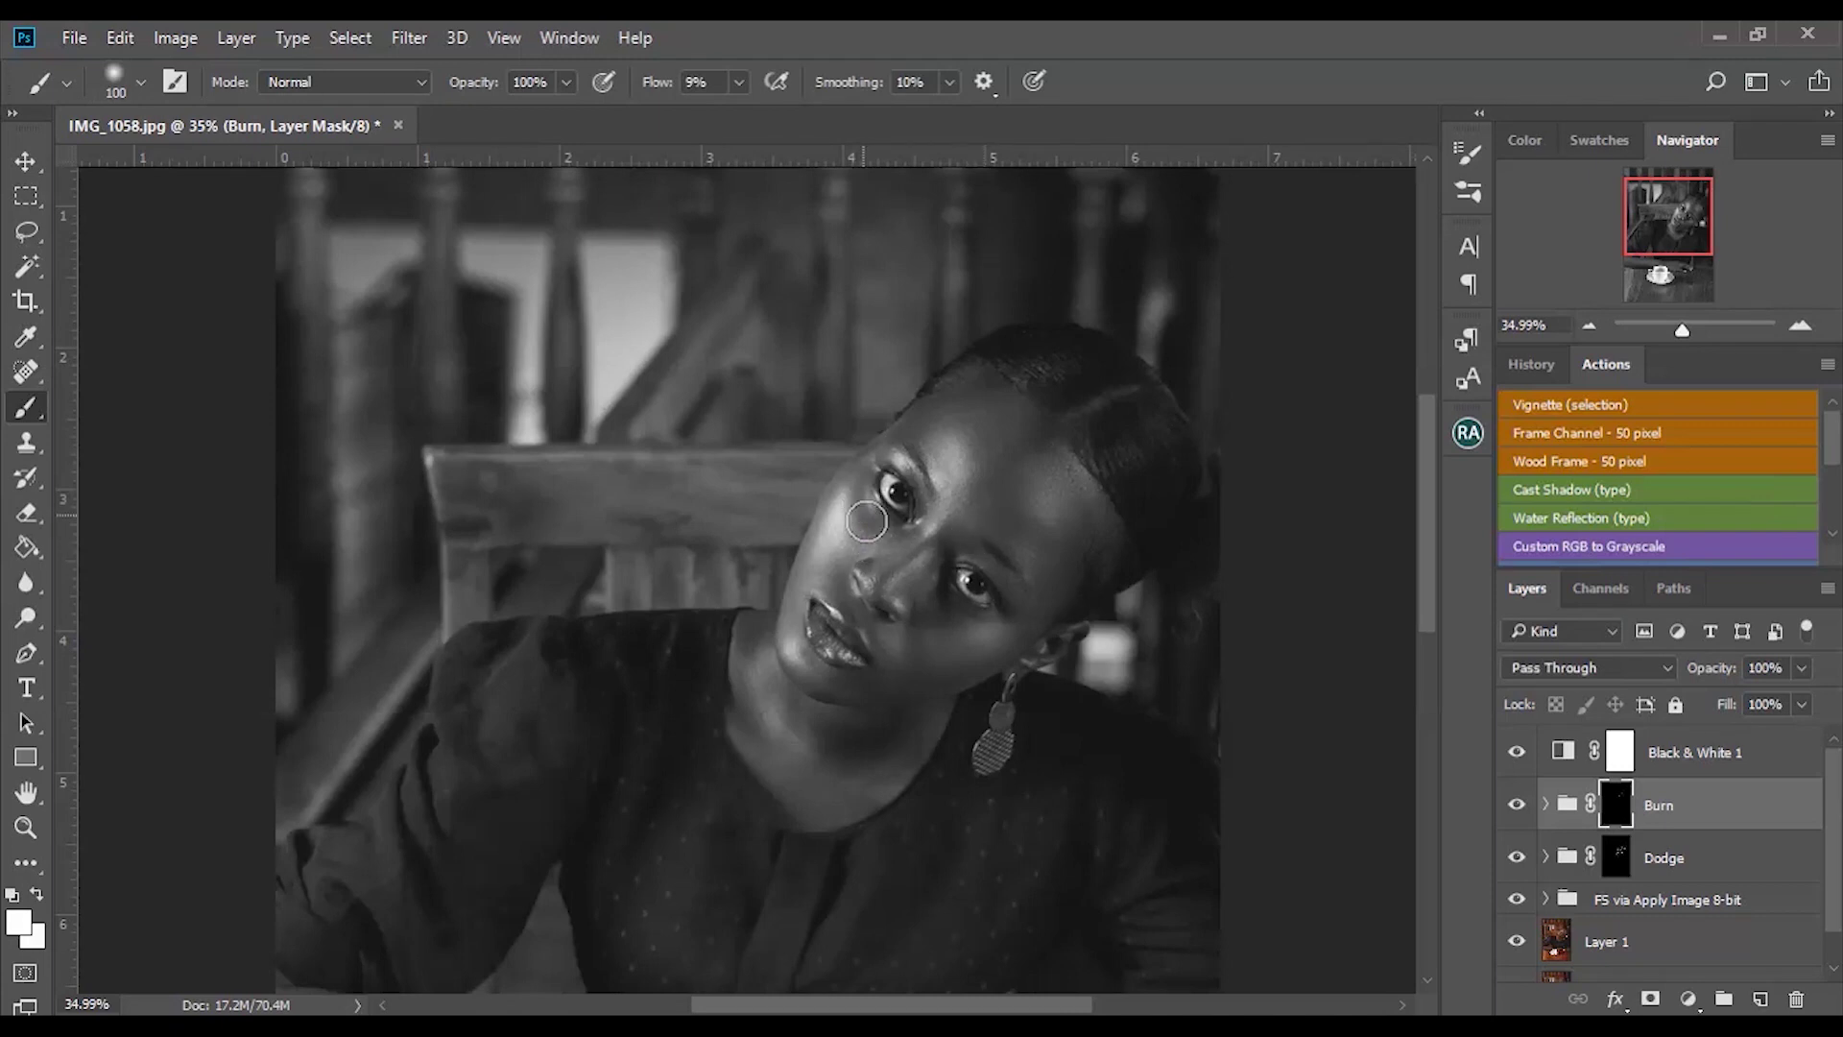
pyautogui.moveTo(825, 576)
pyautogui.mouseDown()
pyautogui.moveTo(904, 652)
pyautogui.moveTo(838, 586)
pyautogui.moveTo(884, 663)
pyautogui.moveTo(943, 700)
pyautogui.moveTo(975, 663)
pyautogui.moveTo(931, 658)
pyautogui.moveTo(945, 705)
pyautogui.mouseUp()
pyautogui.moveTo(923, 591)
pyautogui.mouseDown()
pyautogui.moveTo(950, 697)
pyautogui.moveTo(861, 704)
pyautogui.mouseUp()
pyautogui.click(1071, 573)
pyautogui.moveTo(1001, 496); pyautogui.dragTo(983, 494)
pyautogui.moveTo(876, 709); pyautogui.dragTo(810, 745)
# Fit the whole image on screen and hide the Black & White layer to show the retouch in colour.
pyautogui.hotkey('ctrl', '0')
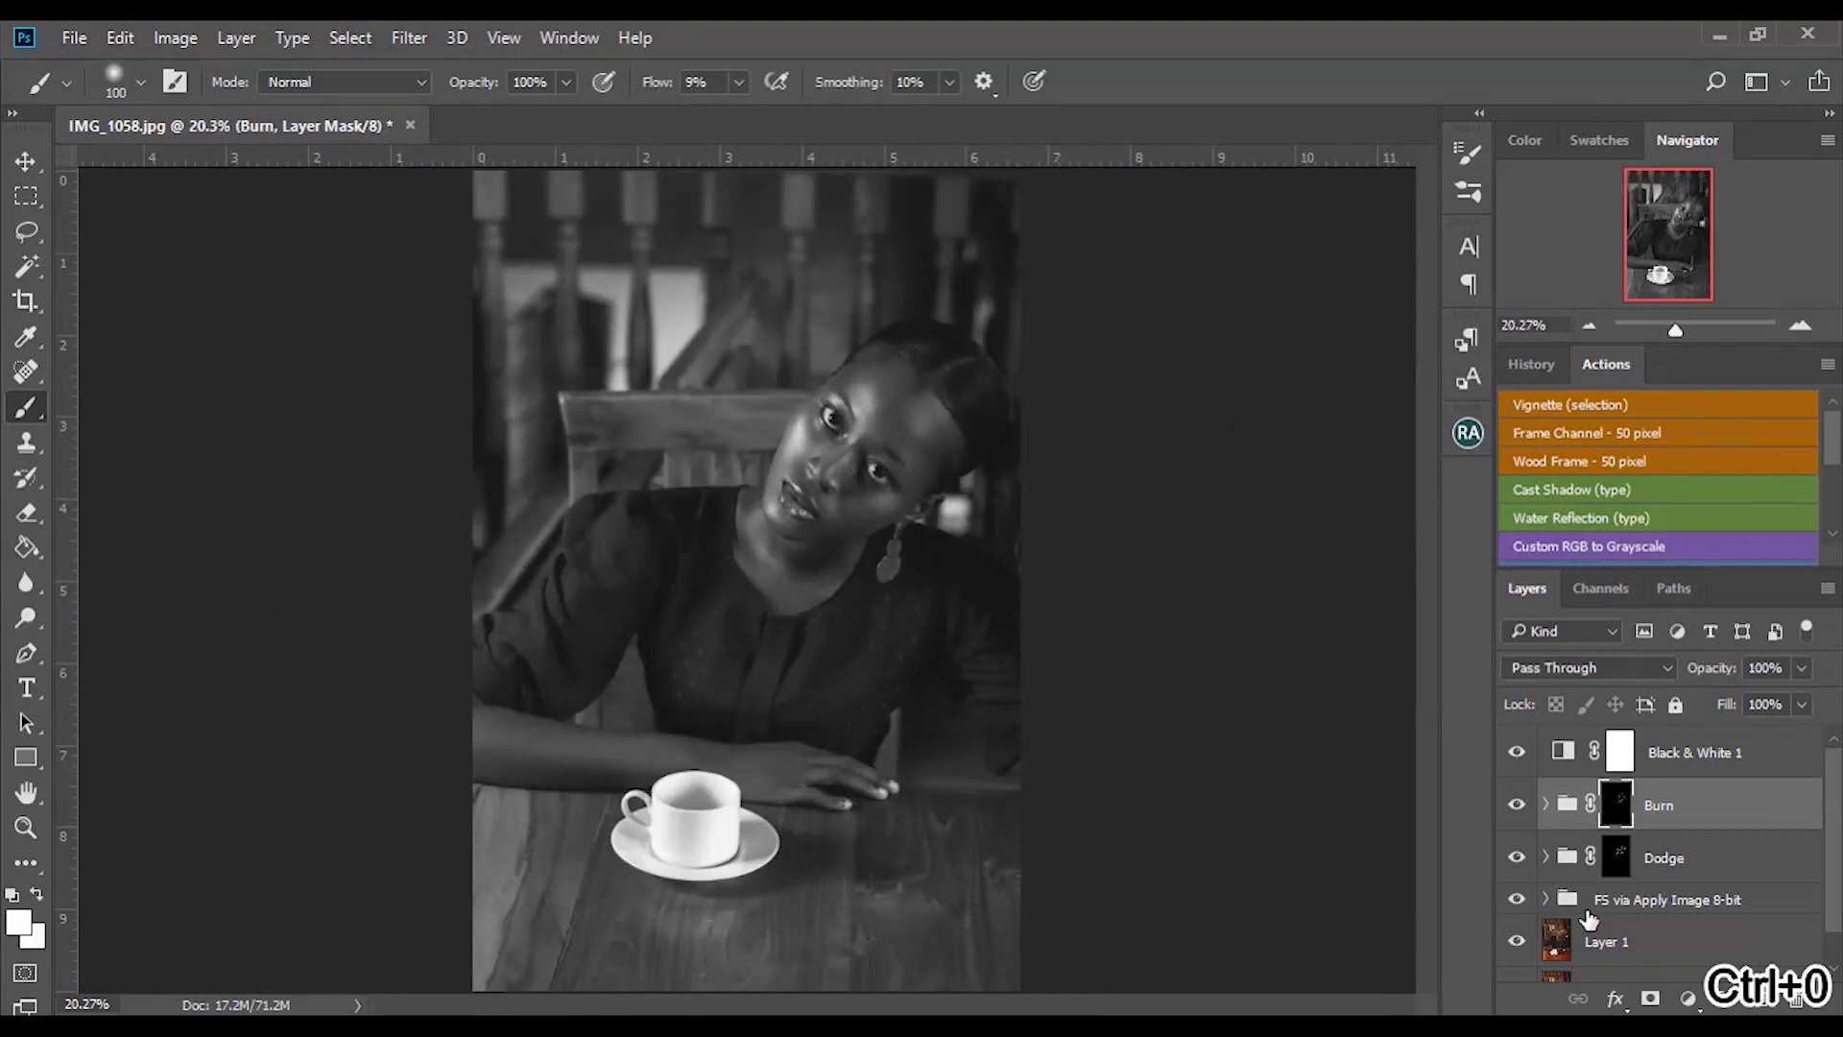
pyautogui.click(1515, 754)
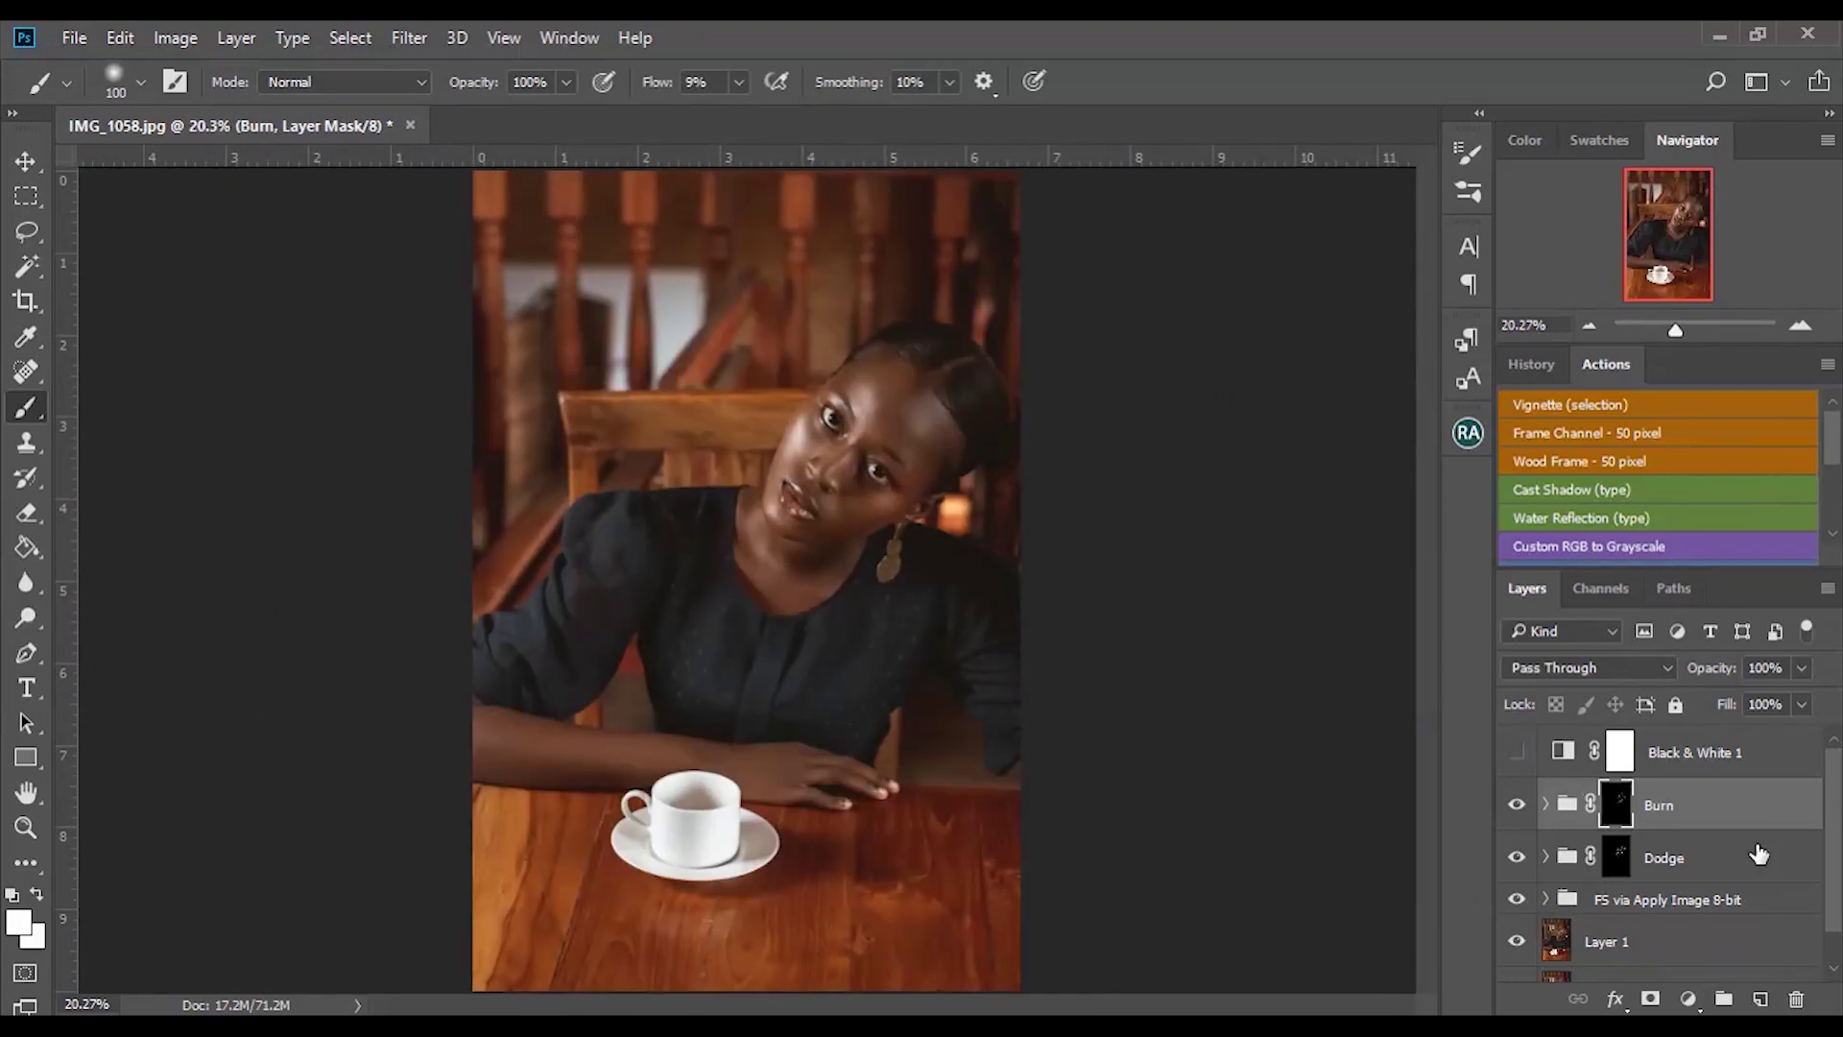